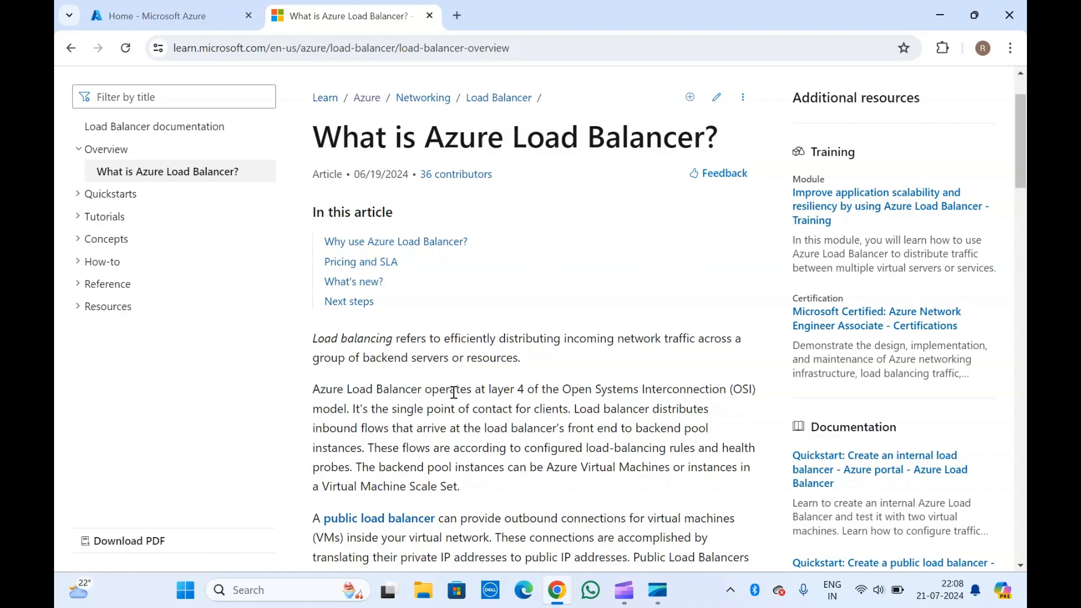
# - Read the Azure Load Balancer overview article's introduction, covering layer 4 operation, public and internal load balancers, and the architecture diagram
pyautogui.click(174, 15)
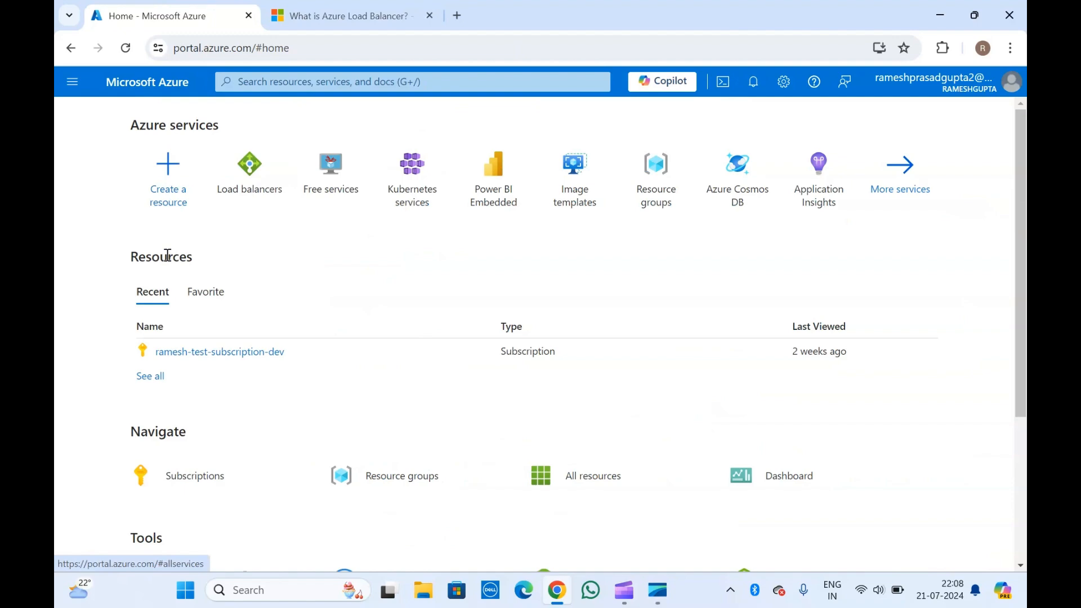
pyautogui.click(365, 6)
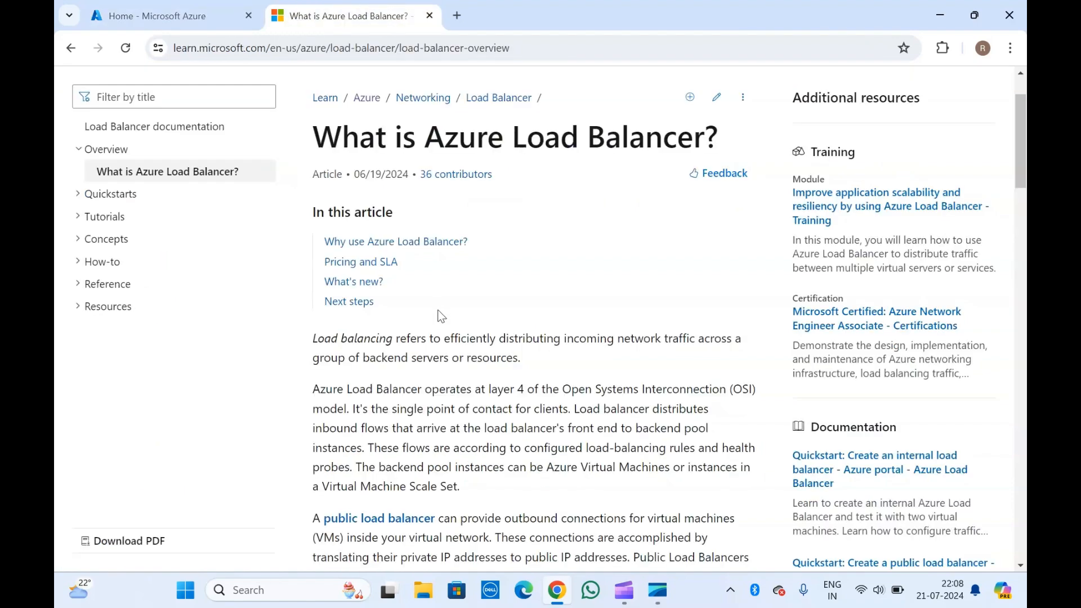
pyautogui.scroll(-1, 441, 316)
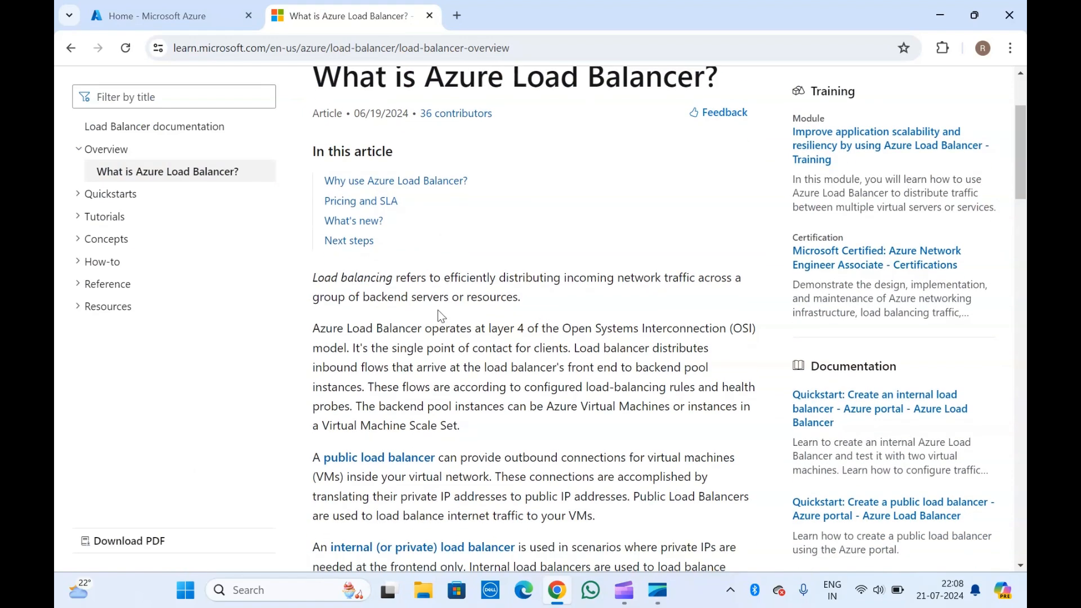
pyautogui.scroll(-2, 440, 315)
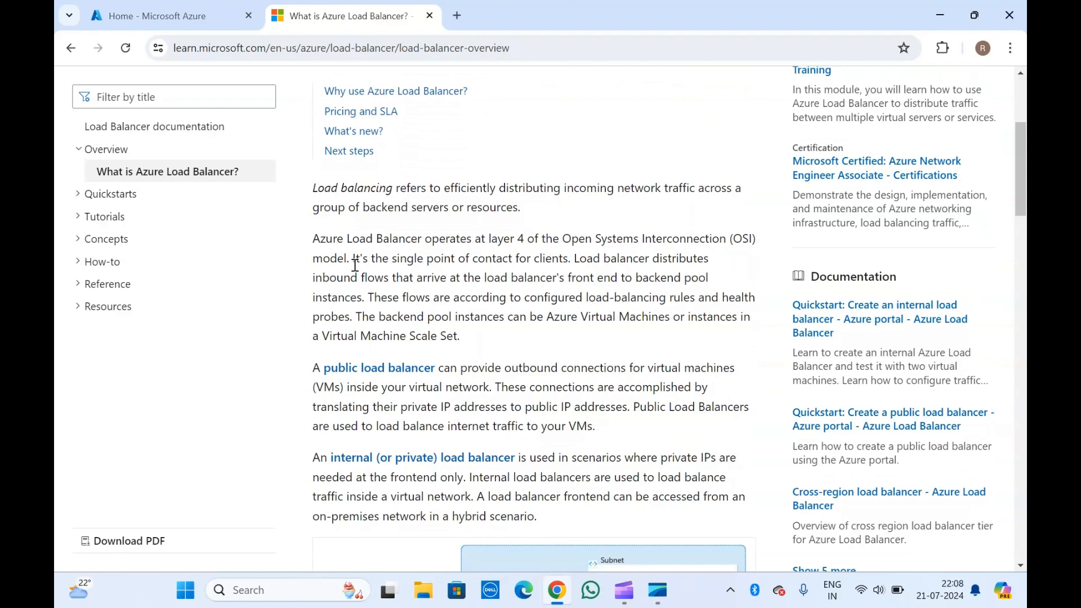
pyautogui.scroll(-3, 356, 265)
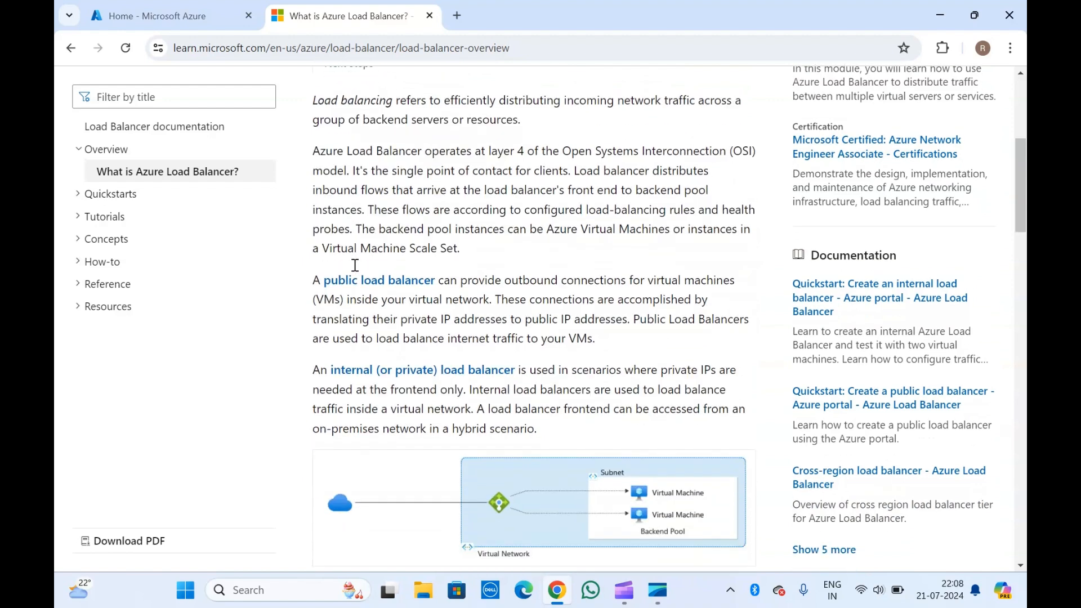
pyautogui.scroll(-3, 354, 270)
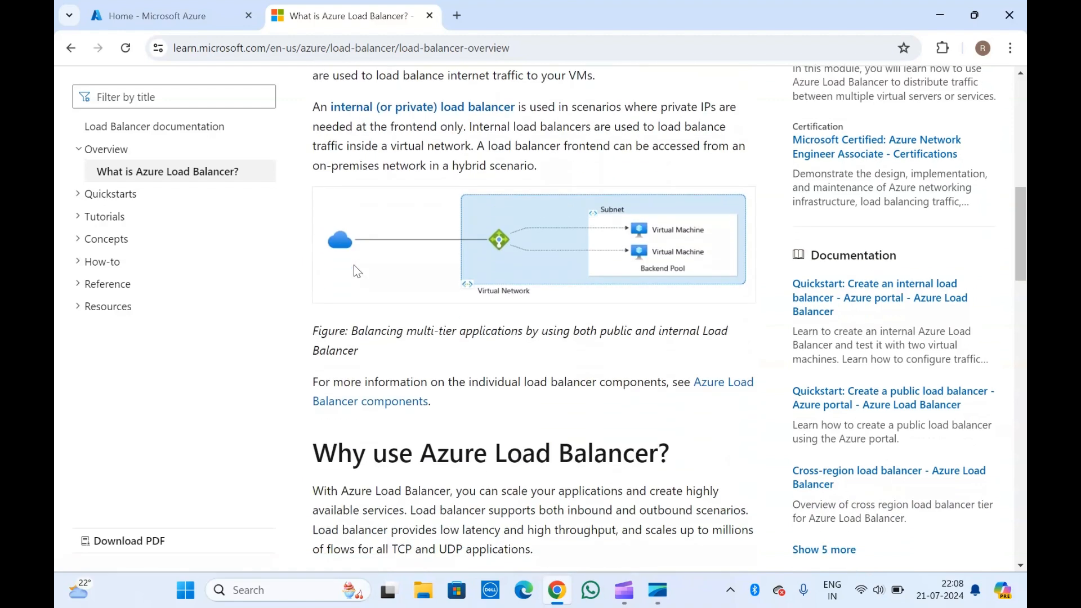
pyautogui.scroll(5, 354, 270)
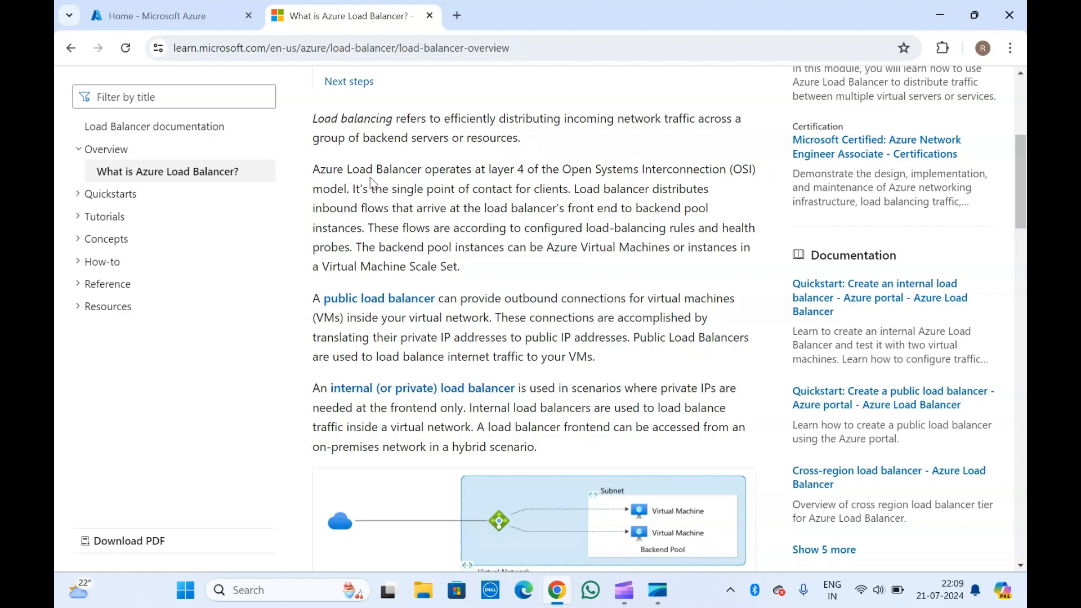
pyautogui.scroll(-3, 370, 183)
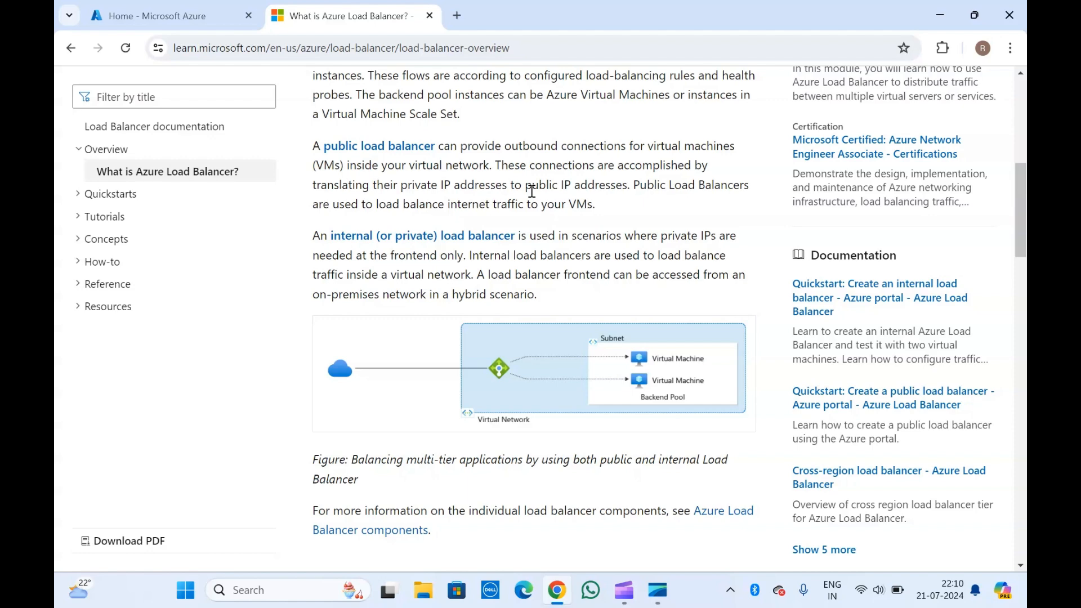
# - Review the article's "Why use Azure Load Balancer?" key scenarios, then the "Secure by default", pricing and next steps sections
pyautogui.scroll(-5, 531, 191)
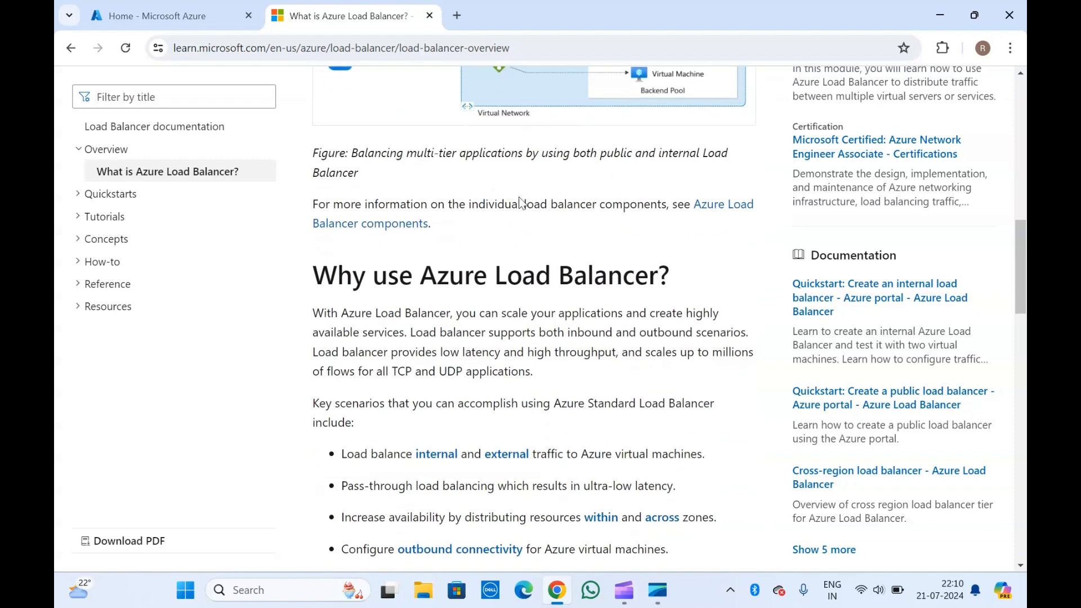
pyautogui.scroll(-3, 425, 244)
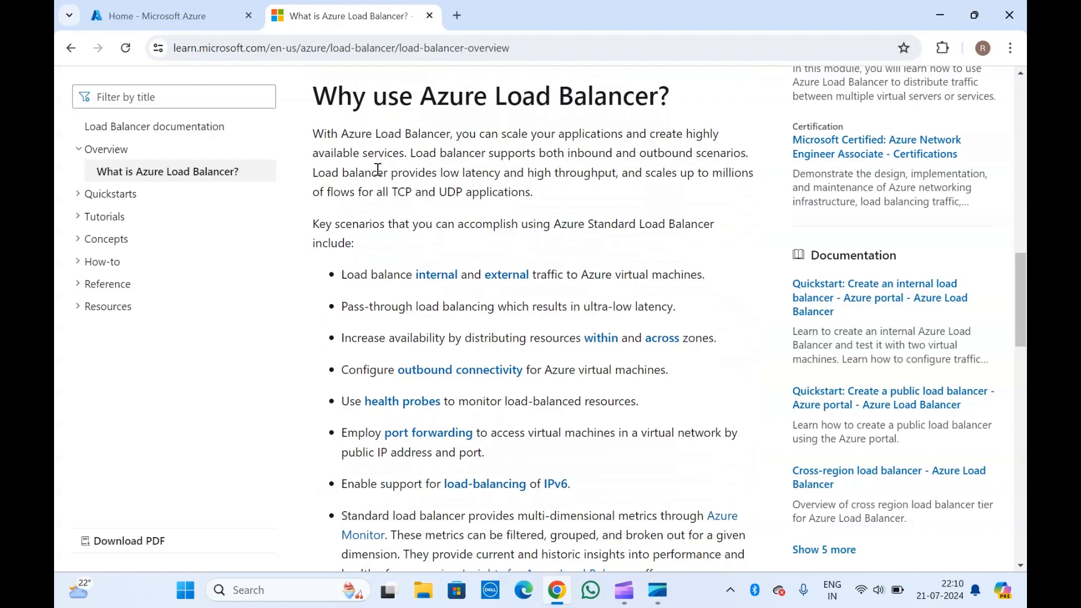
pyautogui.moveTo(298, 92); pyautogui.dragTo(608, 101)
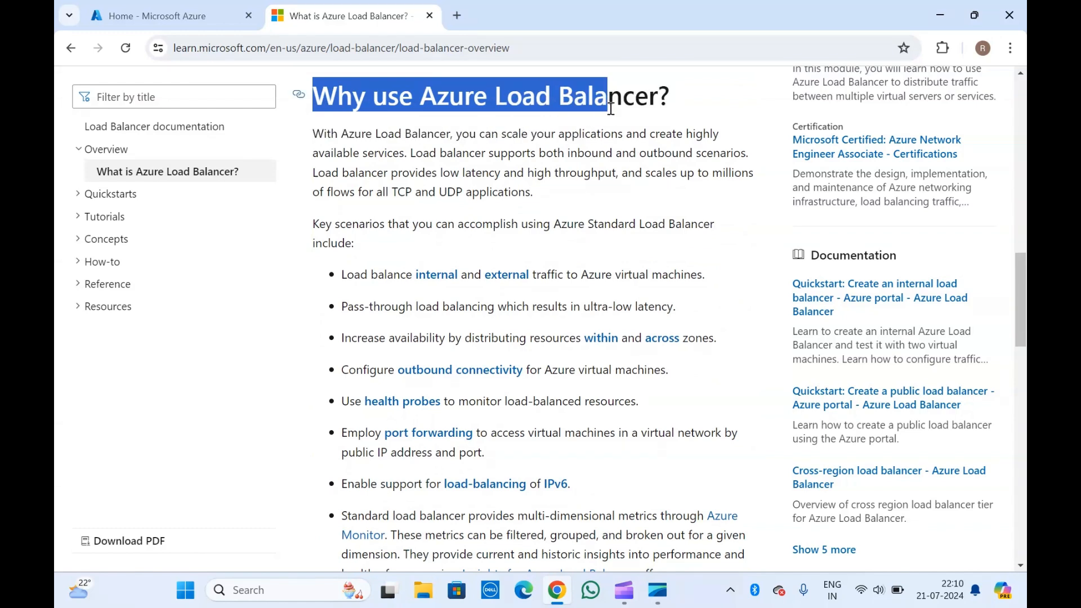
pyautogui.click(376, 94)
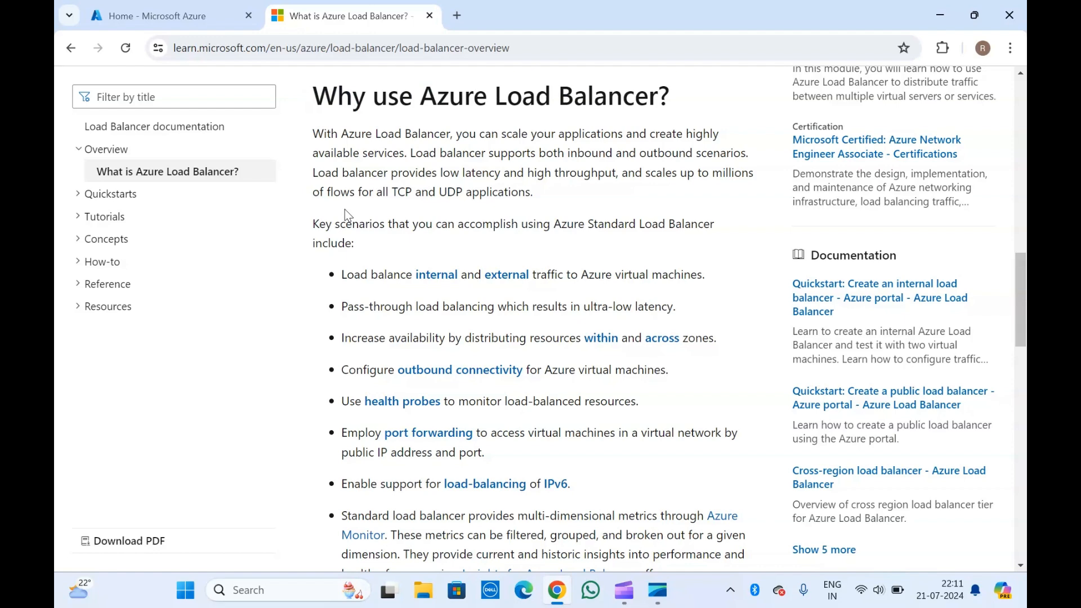
pyautogui.scroll(-1, 344, 208)
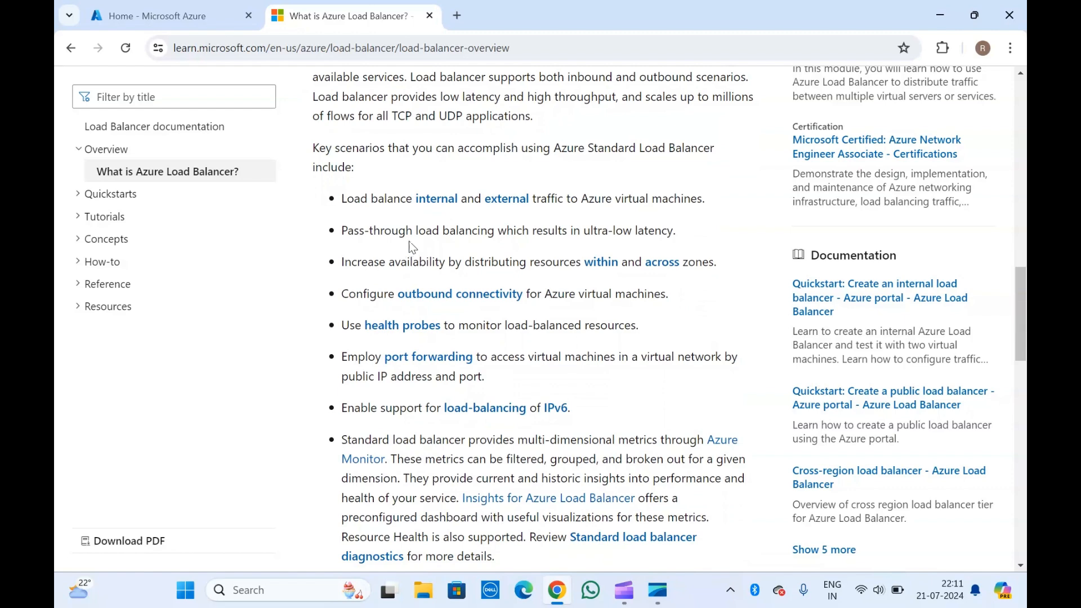
pyautogui.scroll(-2, 479, 233)
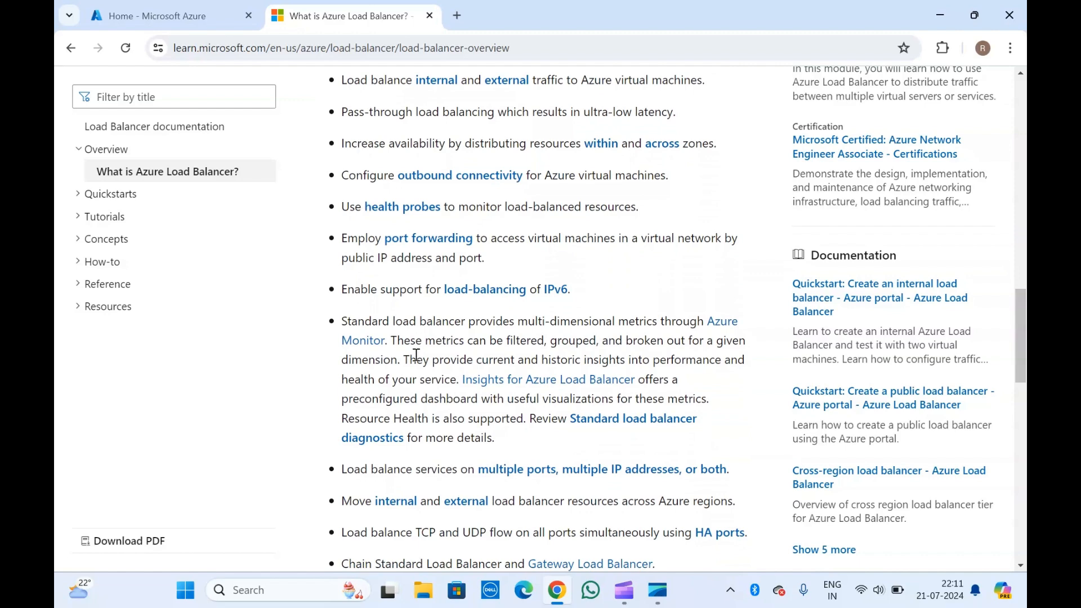
pyautogui.scroll(-2, 414, 354)
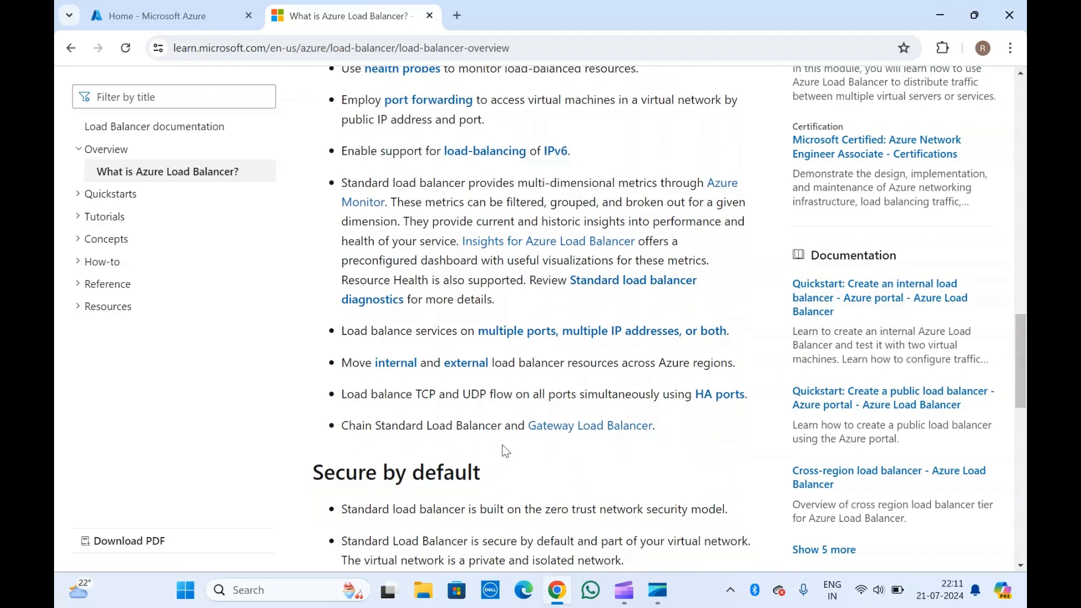
pyautogui.moveTo(357, 119); pyautogui.dragTo(500, 427)
pyautogui.scroll(-2, 480, 433)
pyautogui.scroll(-2, 480, 432)
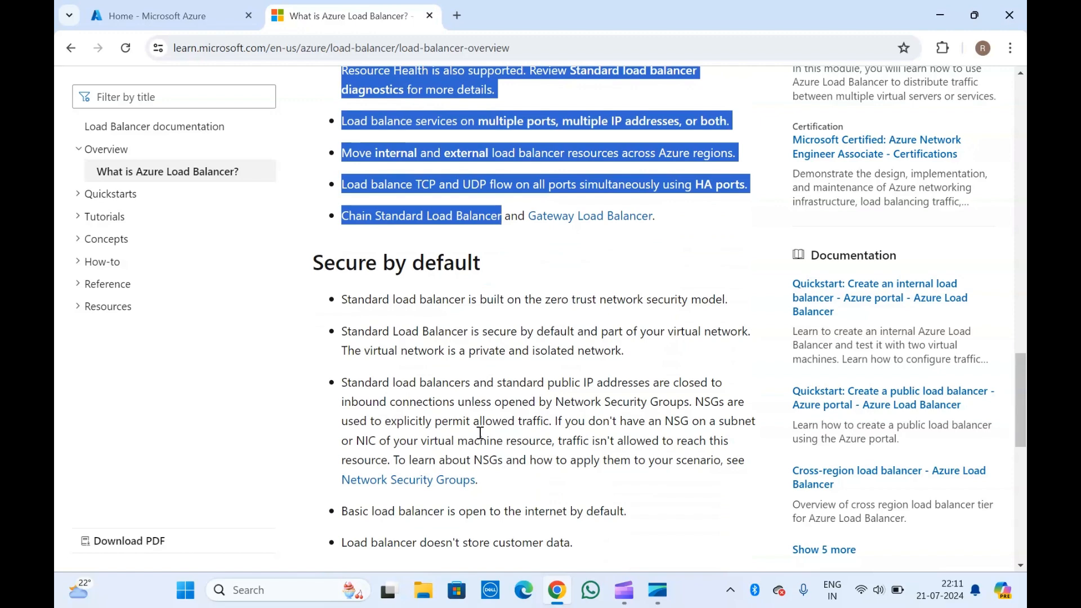
pyautogui.scroll(-8, 482, 436)
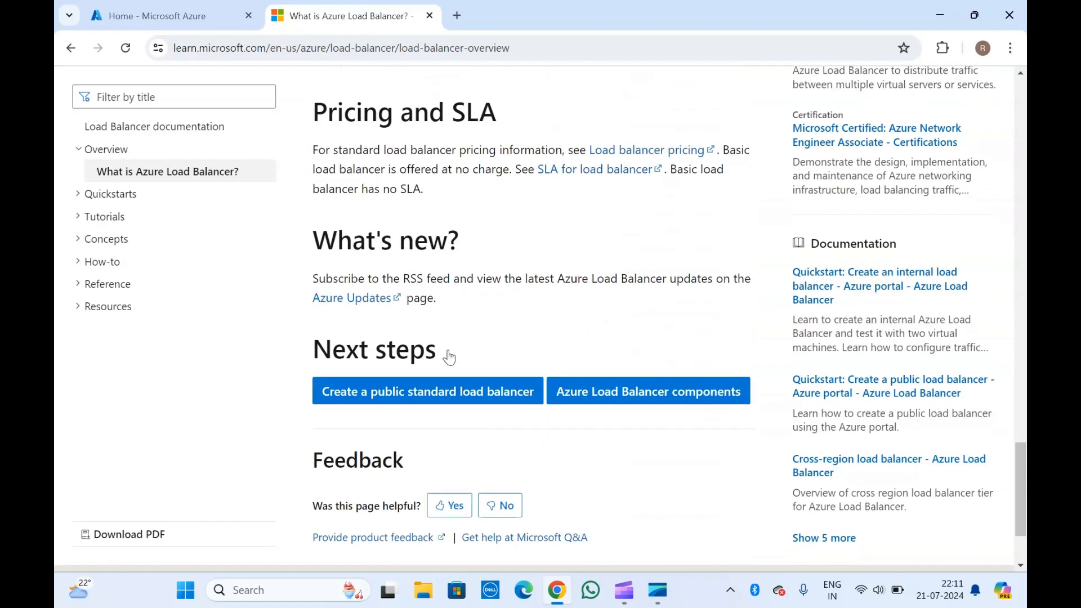
# - Switch to the Azure portal, search for "load", open the Load balancers service and start creating a load balancer
pyautogui.click(172, 8)
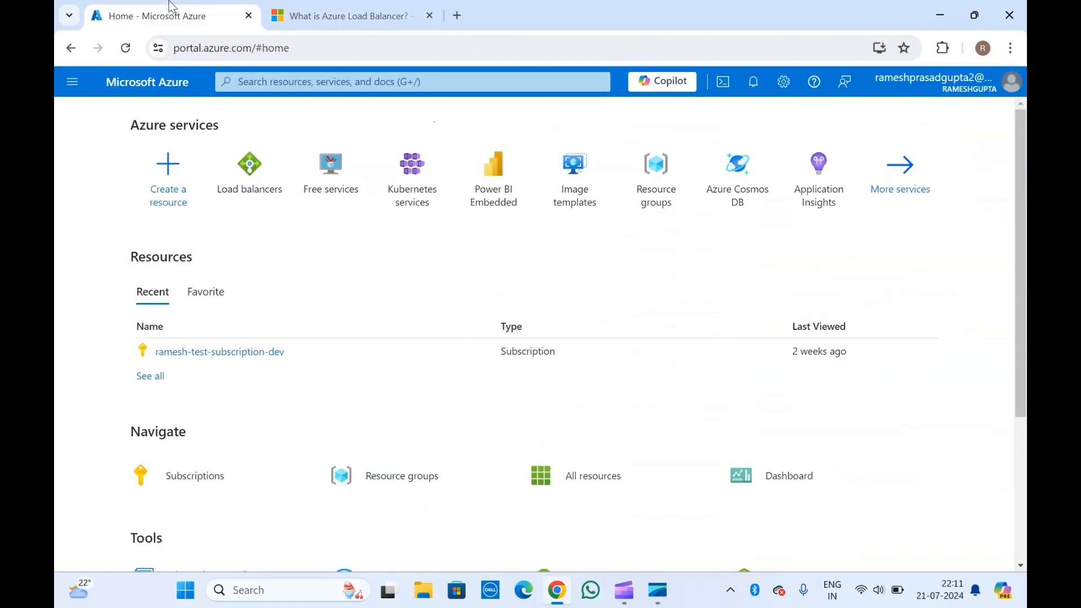
pyautogui.click(288, 89)
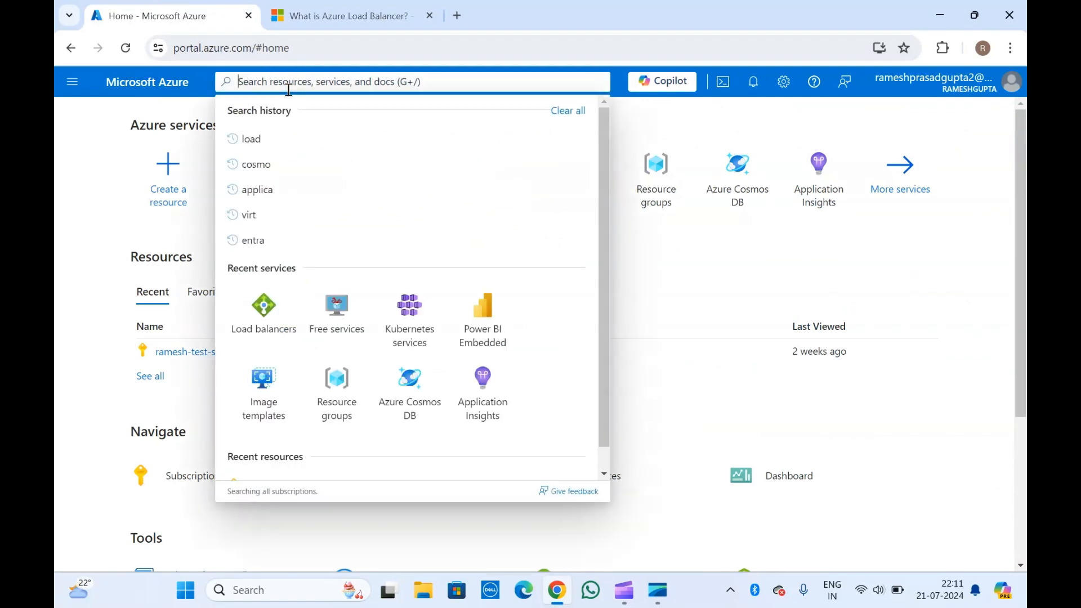
pyautogui.write('load')
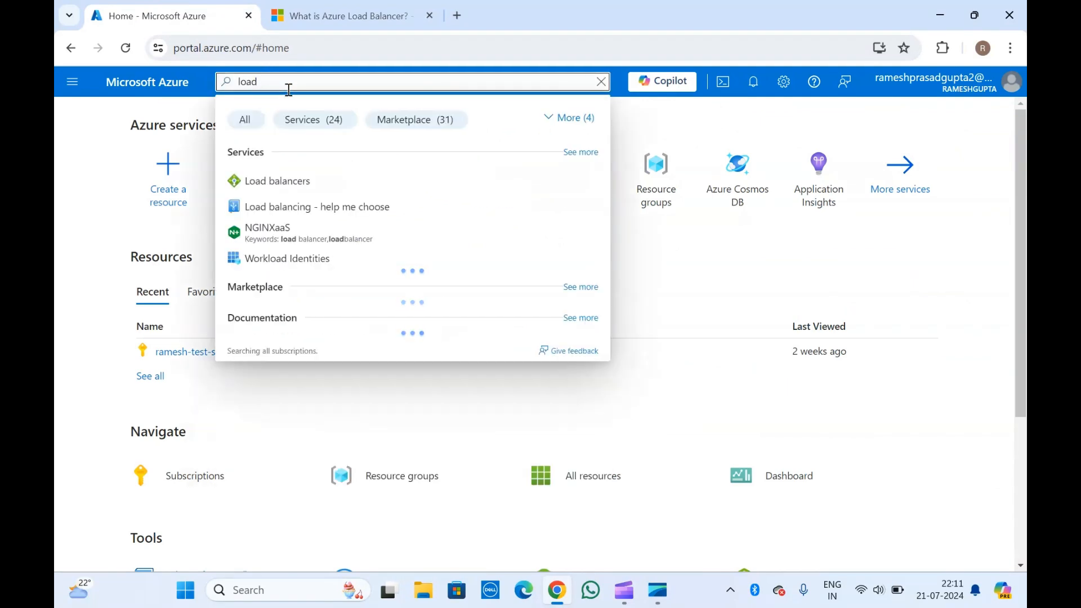
pyautogui.click(286, 183)
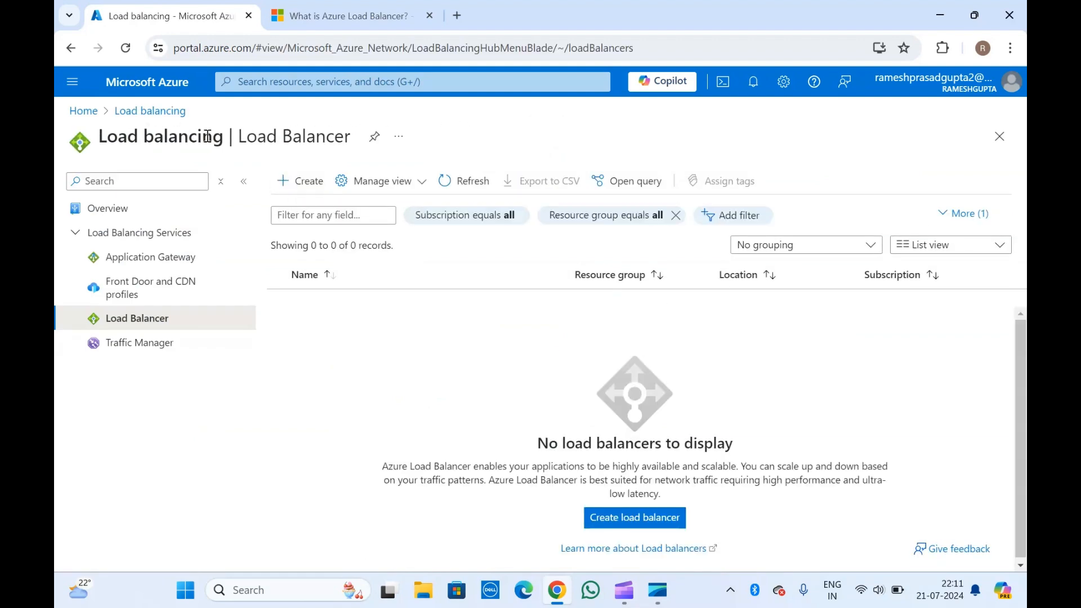
pyautogui.click(310, 181)
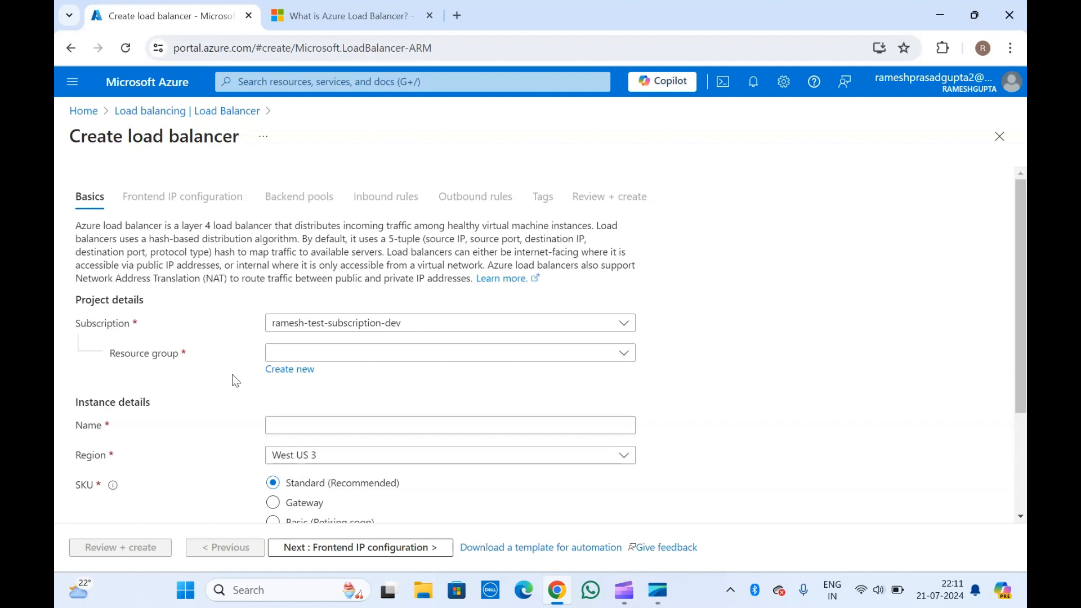
# - Create a new resource group named ado-01 for the load balancer
pyautogui.click(281, 372)
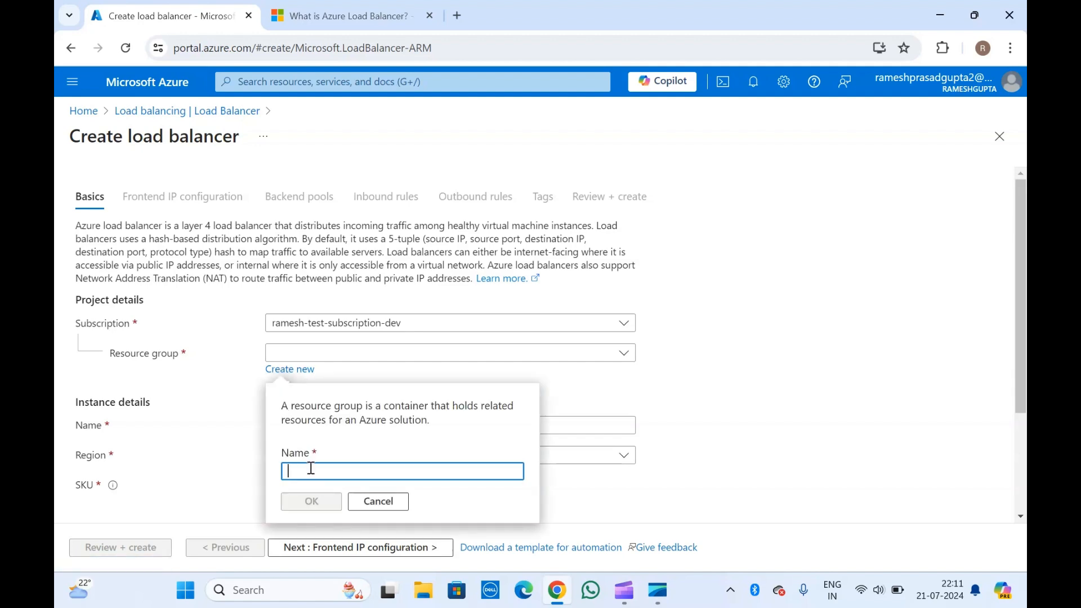
pyautogui.write('ado')
pyautogui.write('-11')
pyautogui.click(311, 500)
# - Name the load balancer lb-01 in the instance details
pyautogui.scroll(-2, 314, 487)
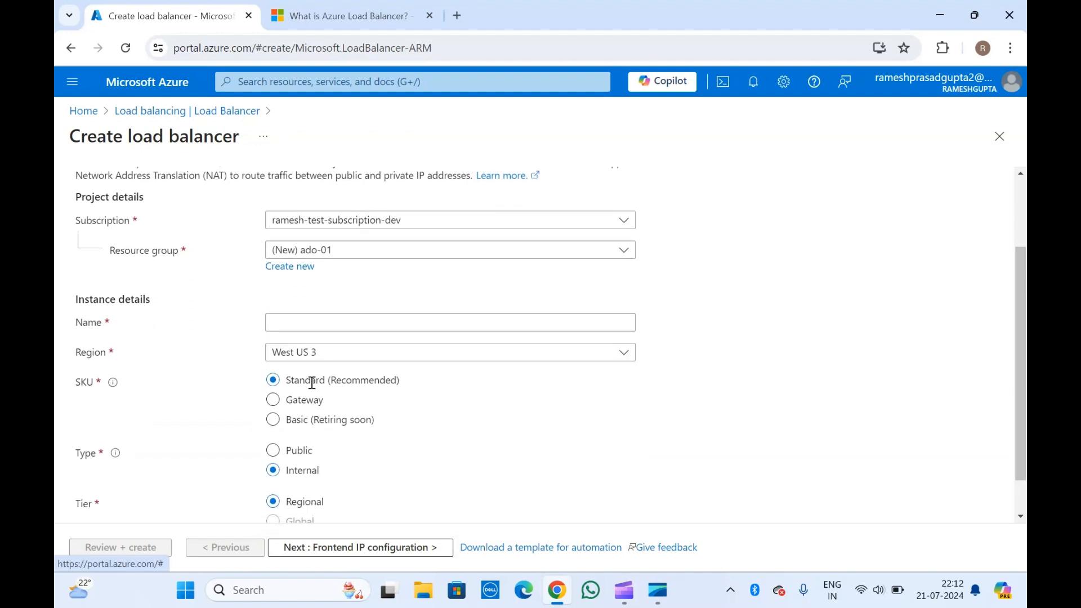
pyautogui.click(307, 327)
pyautogui.write('lb-01')
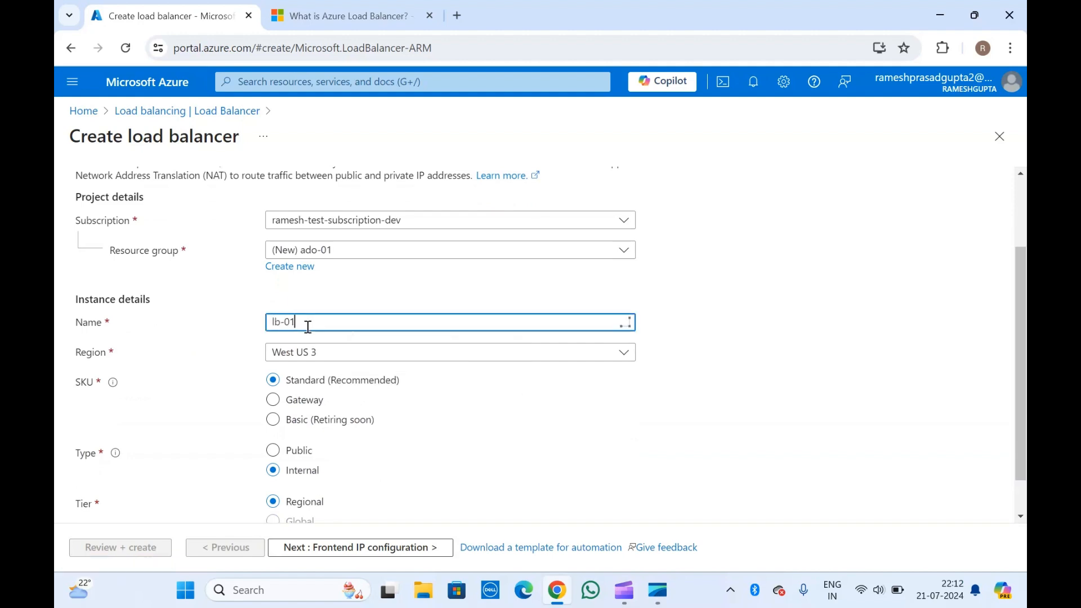
pyautogui.click(167, 322)
# - Set the load balancer type to Internal and proceed to the frontend IP configuration
pyautogui.scroll(-1, 167, 322)
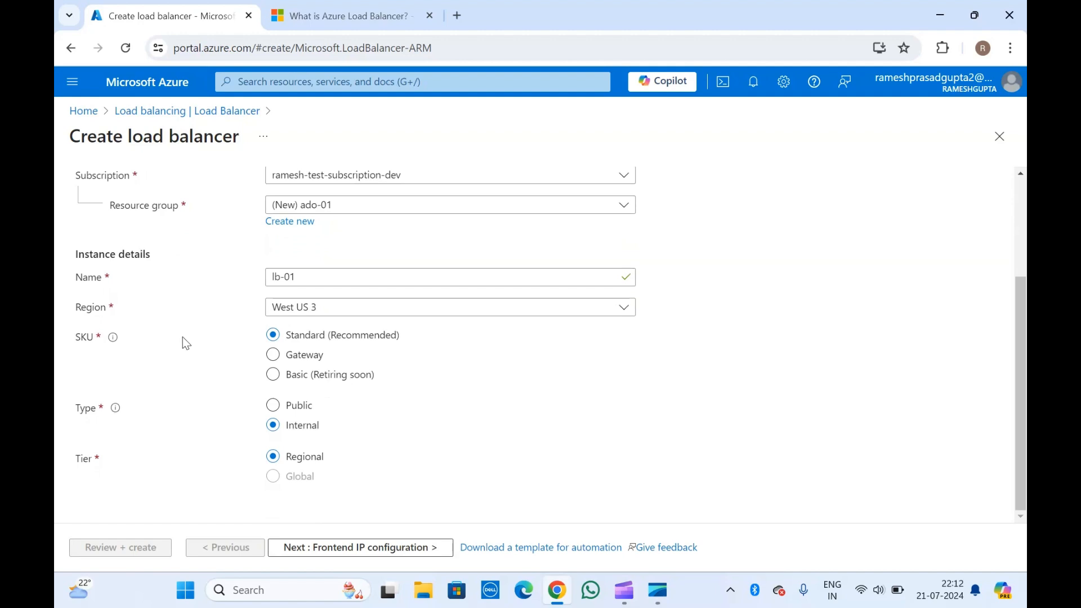
pyautogui.click(274, 406)
pyautogui.click(273, 425)
pyautogui.click(333, 549)
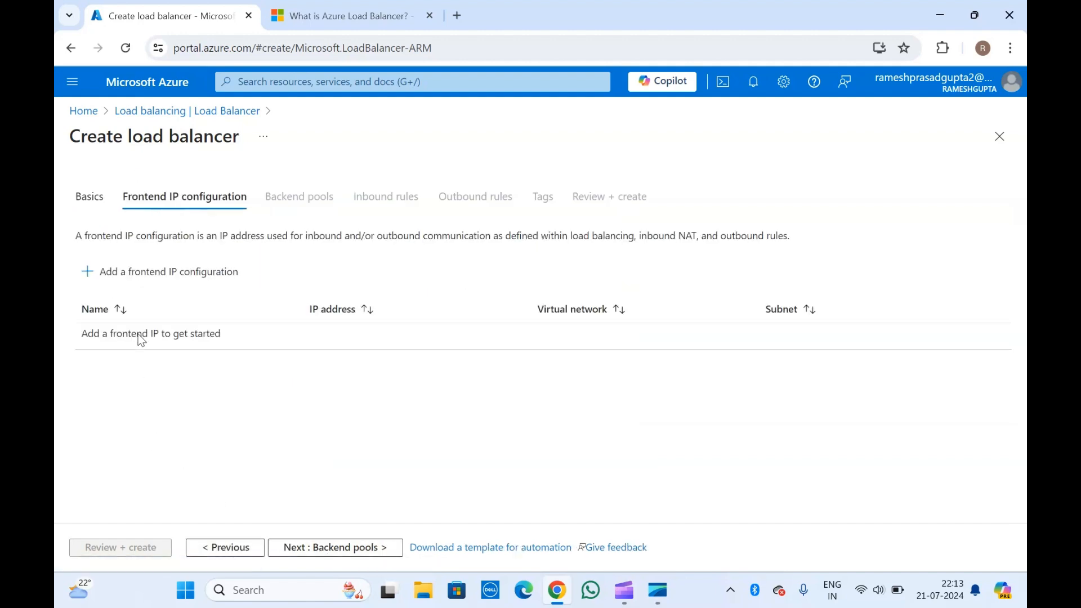
pyautogui.click(145, 280)
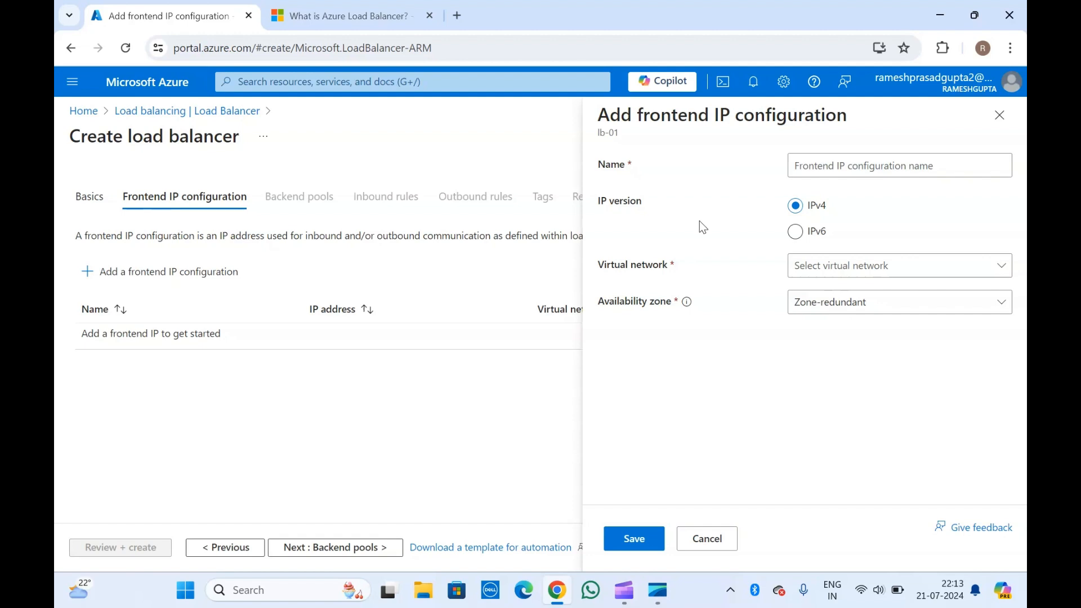
pyautogui.click(836, 169)
pyautogui.write('test')
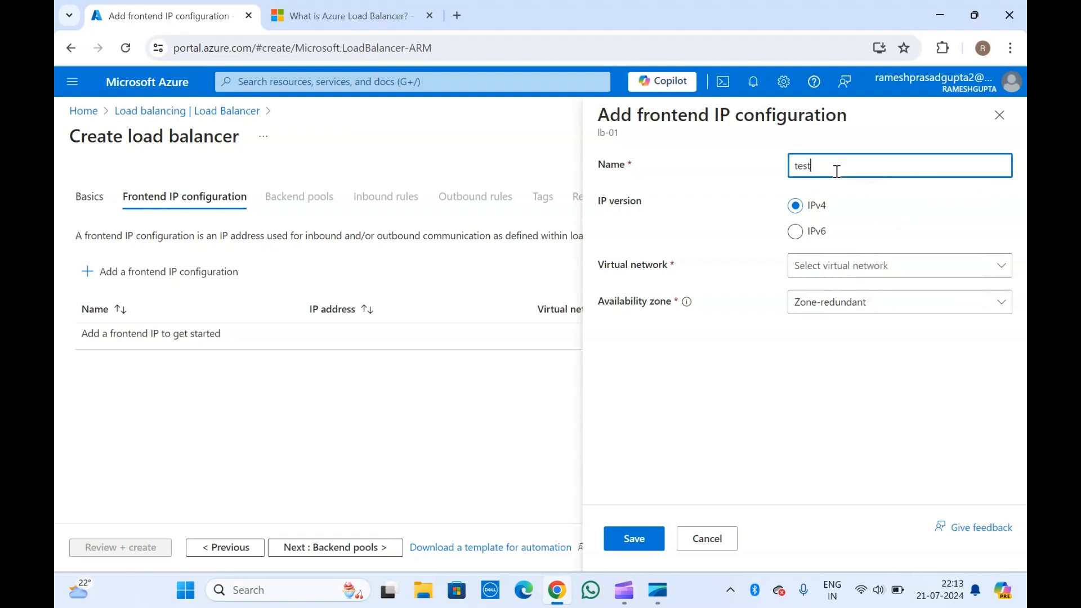
pyautogui.click(676, 196)
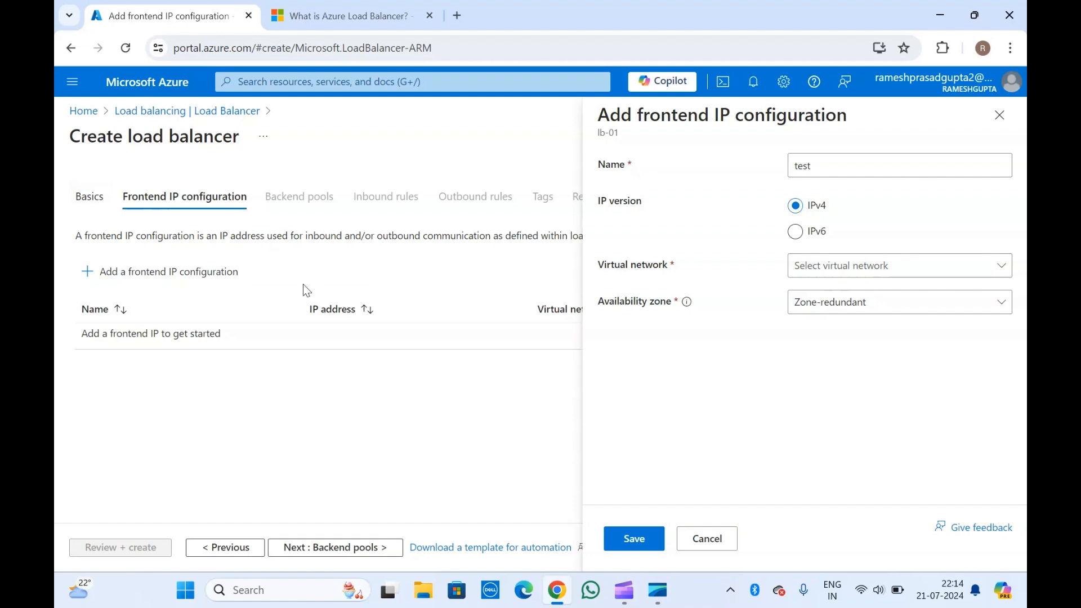
pyautogui.click(826, 279)
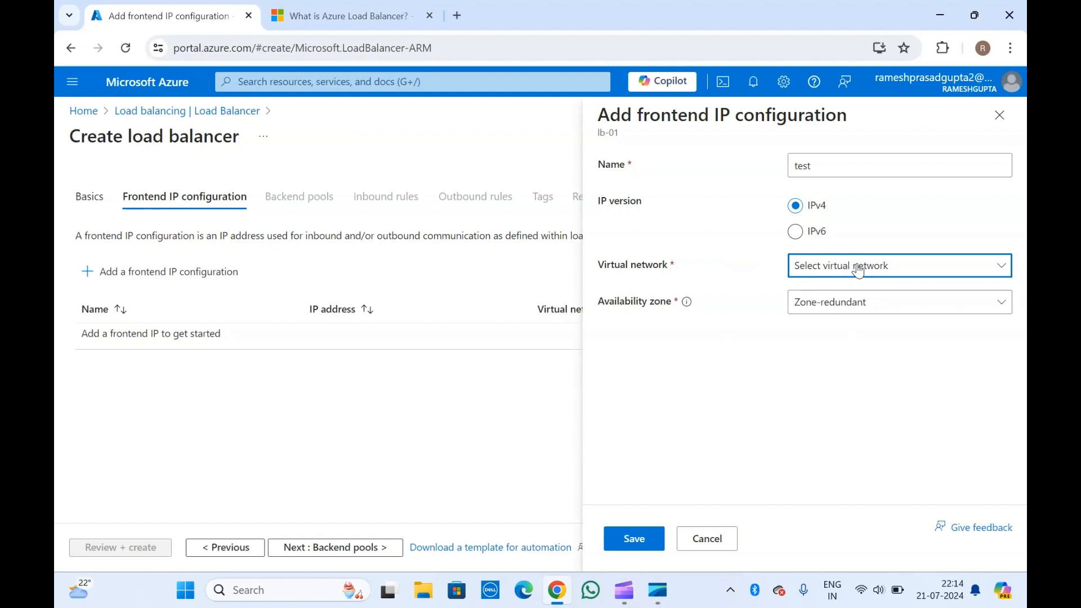
pyautogui.click(830, 304)
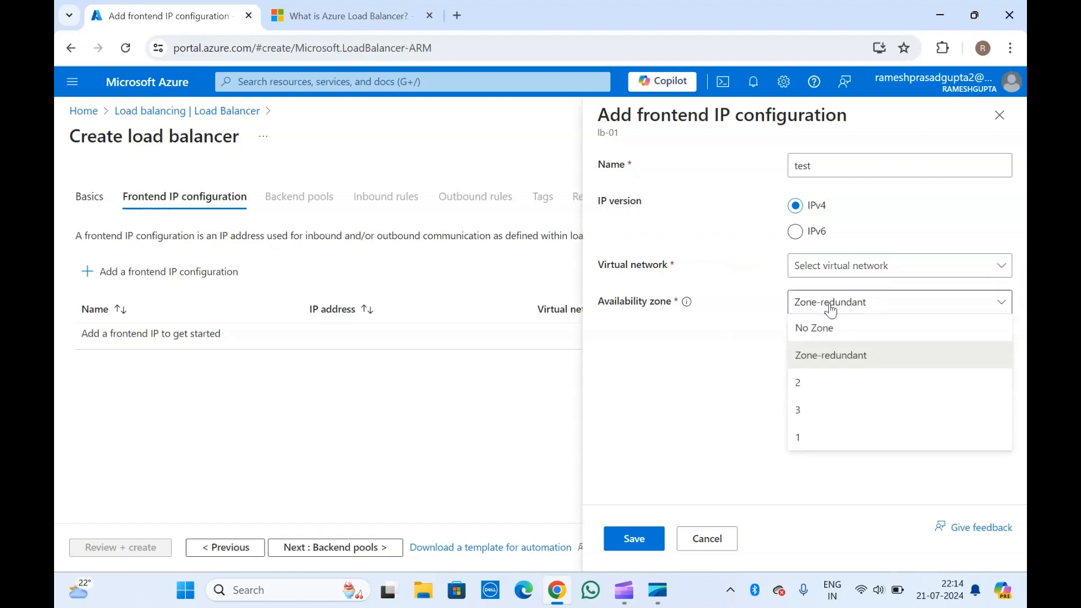
pyautogui.click(740, 363)
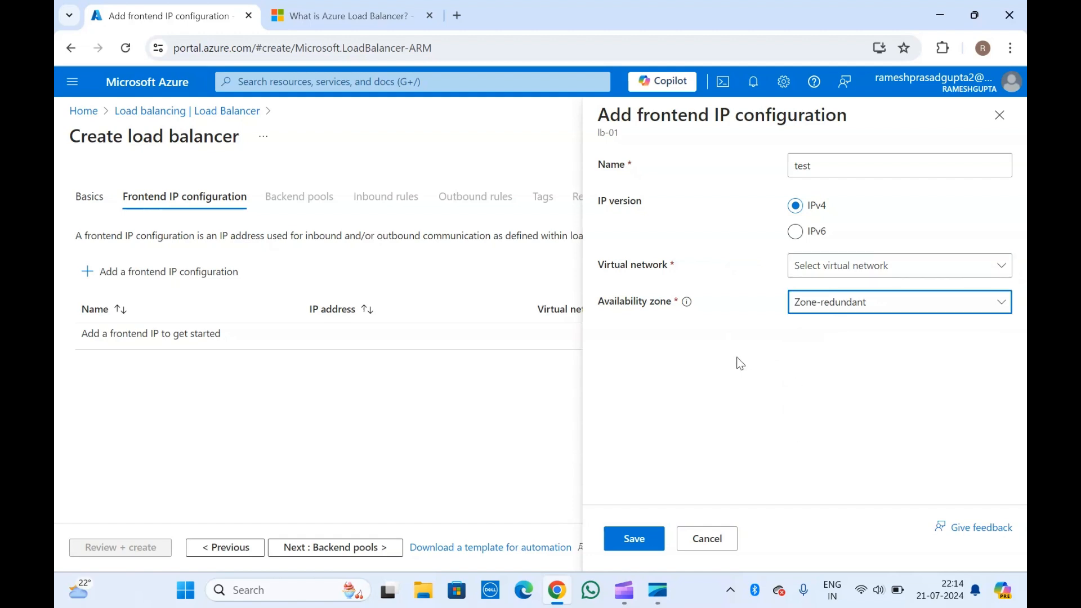
pyautogui.click(995, 125)
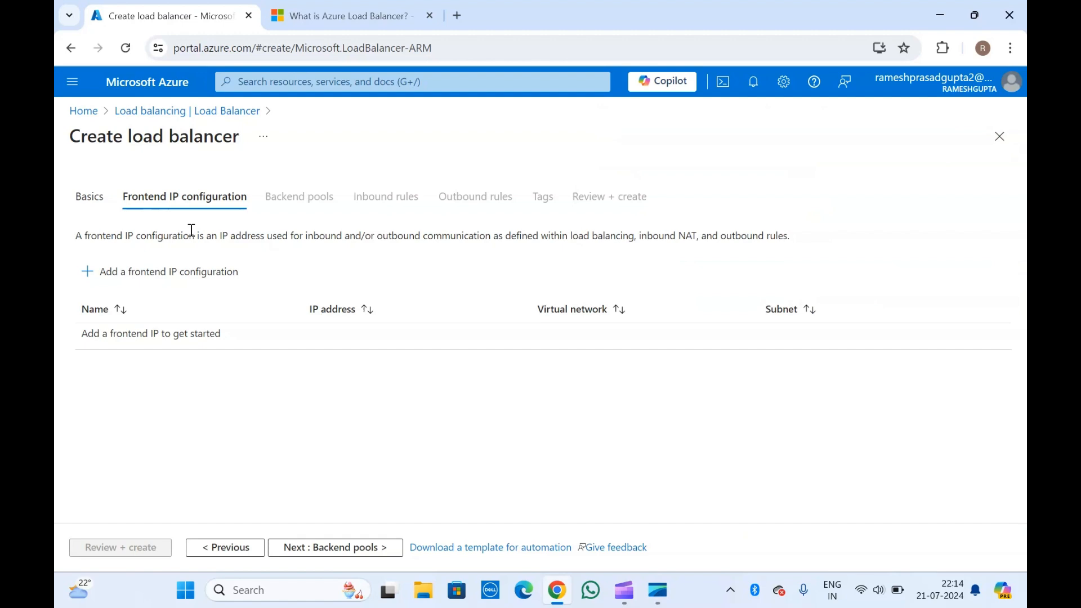
# - Return to the basics, change the load balancer type to Public and proceed to the frontend IP configuration
pyautogui.click(89, 196)
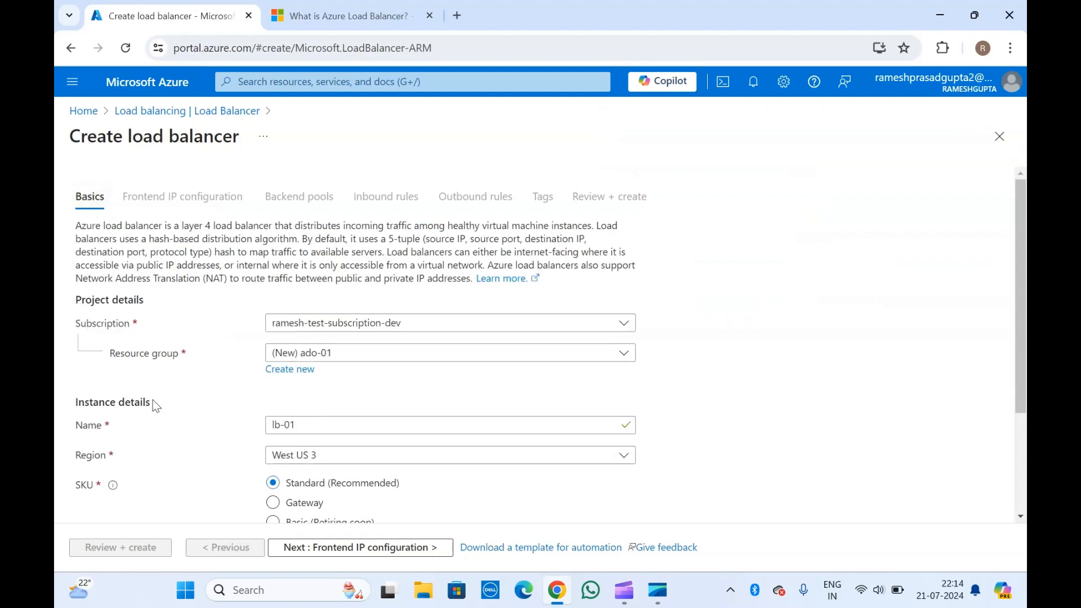
pyautogui.scroll(-3, 153, 401)
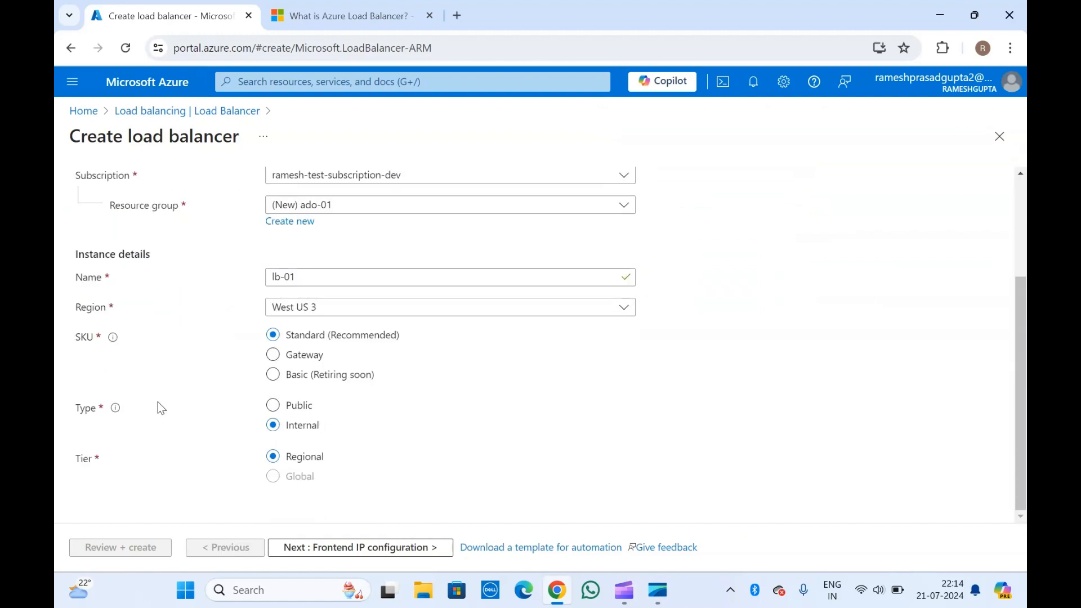
pyautogui.click(273, 406)
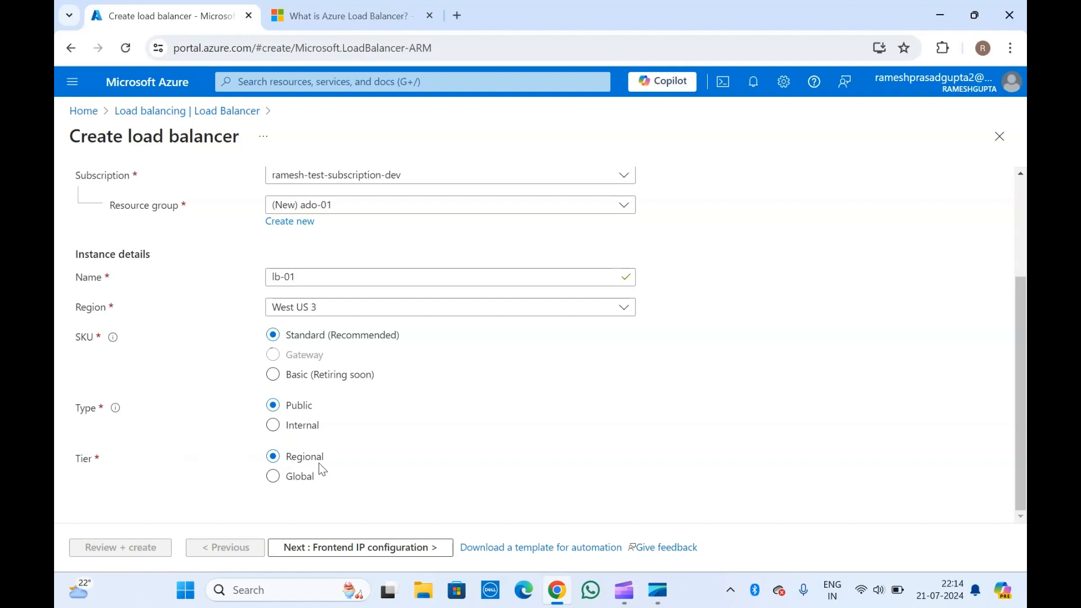
pyautogui.click(338, 549)
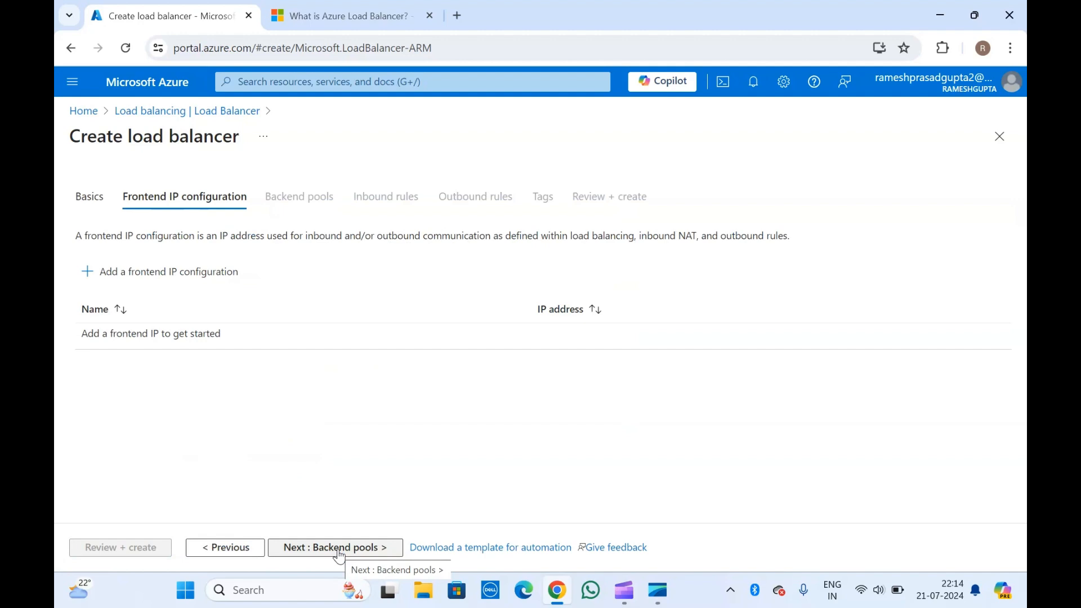
# - Start adding a frontend IP configuration and name it test
pyautogui.click(173, 288)
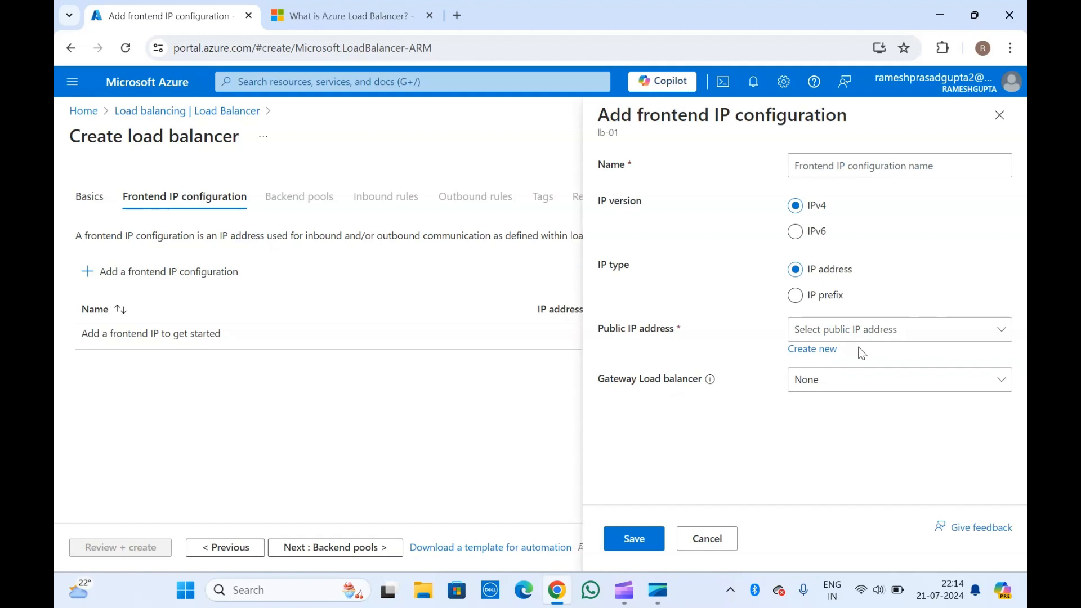
pyautogui.click(828, 164)
pyautogui.write('et')
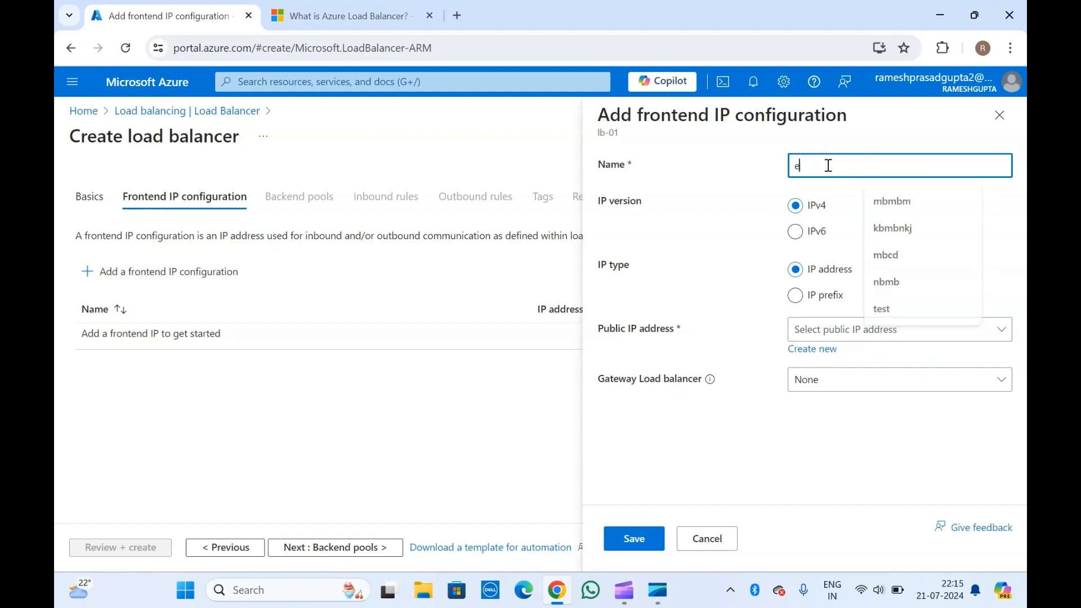
pyautogui.press('BackSpace')
pyautogui.press('BackSpace')
pyautogui.write('test')
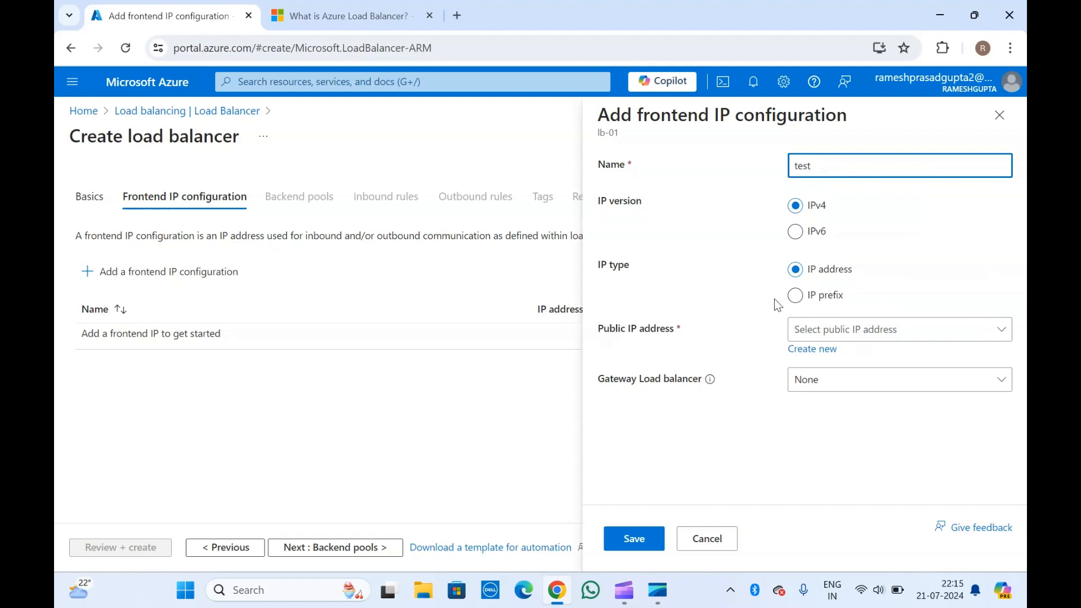
# - Create a new public IP address named public-ip-01 for the frontend and save the frontend IP configuration
pyautogui.click(852, 340)
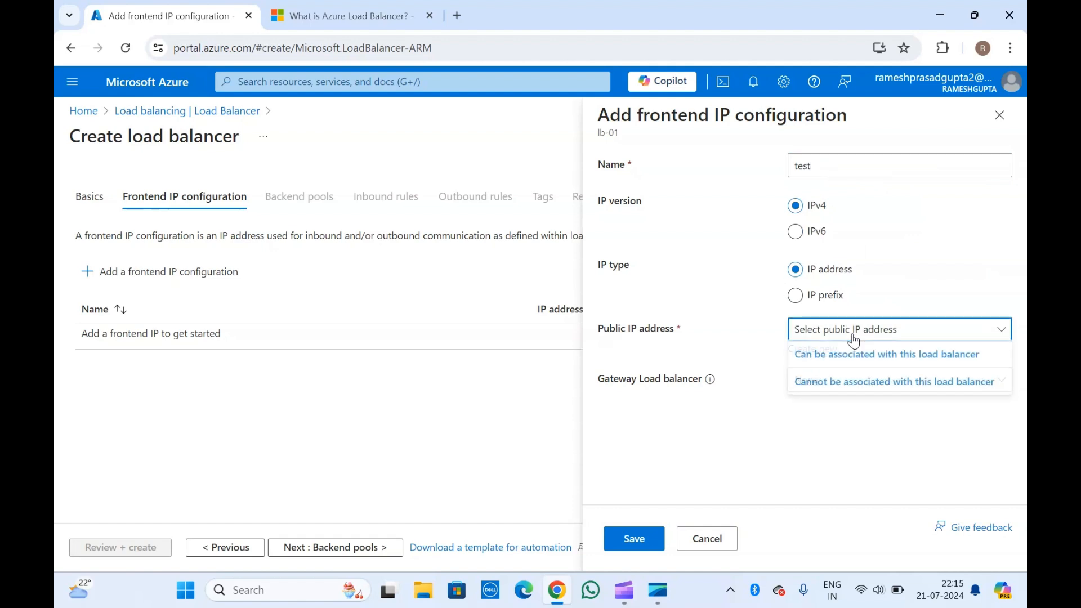
pyautogui.click(734, 331)
pyautogui.click(811, 352)
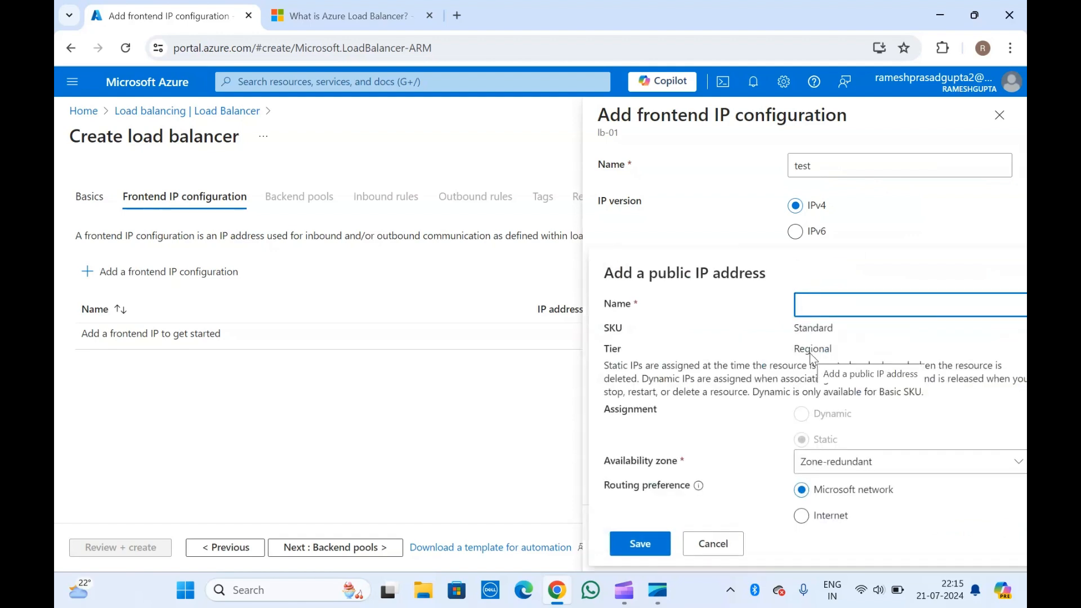
pyautogui.write('p')
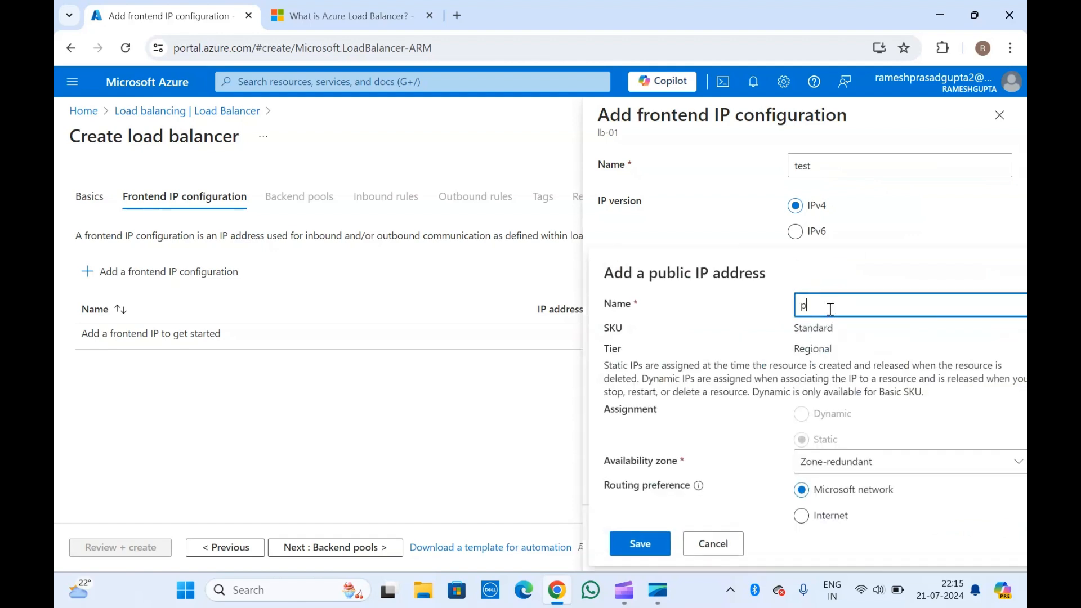
pyautogui.write('ublic-ip-01')
pyautogui.click(639, 542)
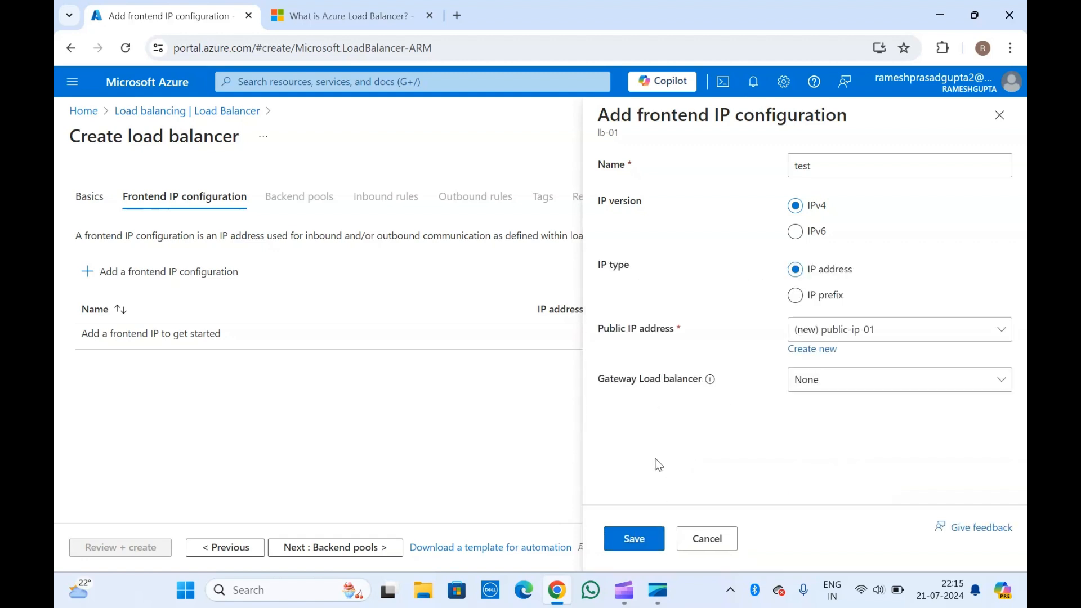
pyautogui.click(635, 540)
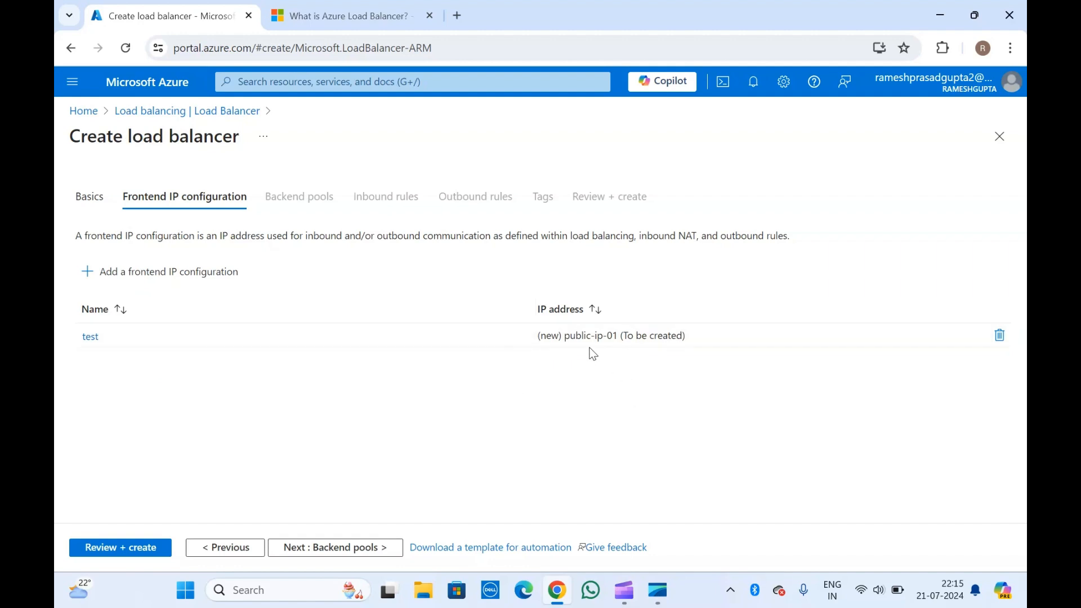
# - Check the IP address listed for the test frontend and proceed to the backend pools
pyautogui.tripleClick(544, 336)
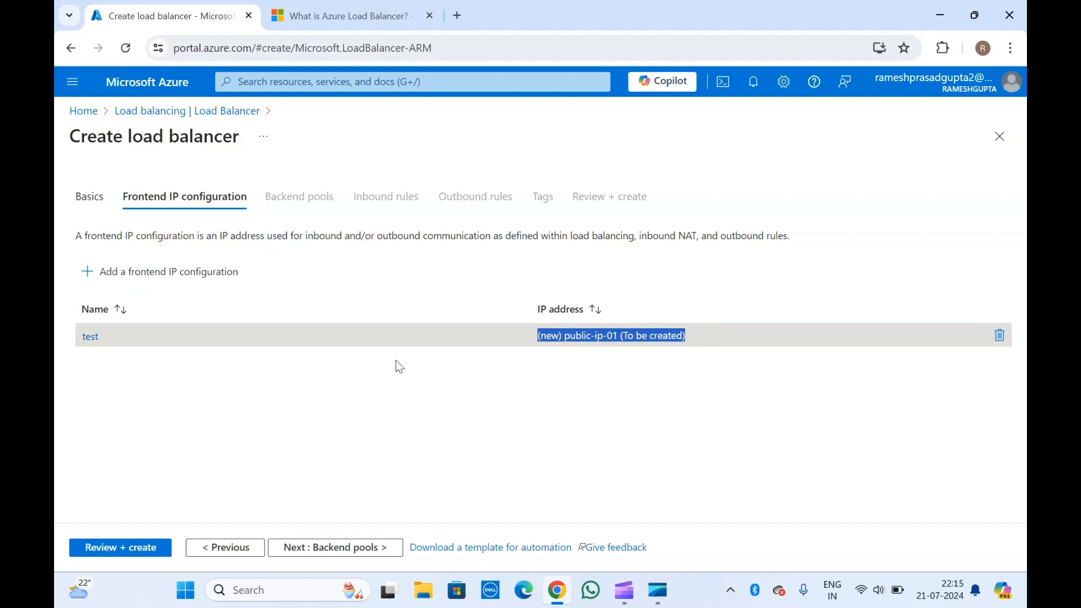
pyautogui.click(286, 377)
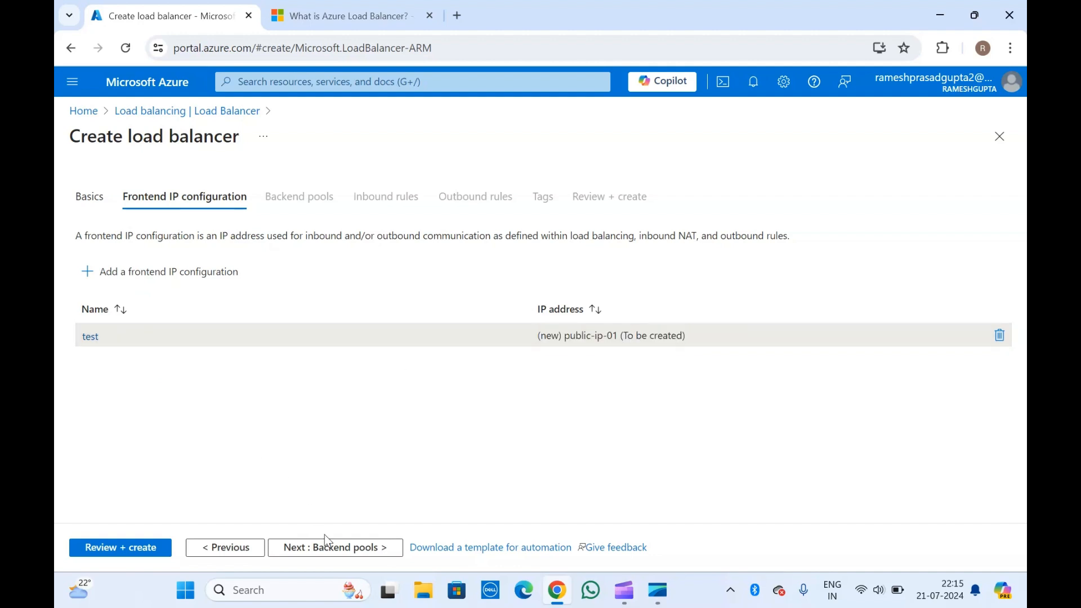
pyautogui.click(326, 549)
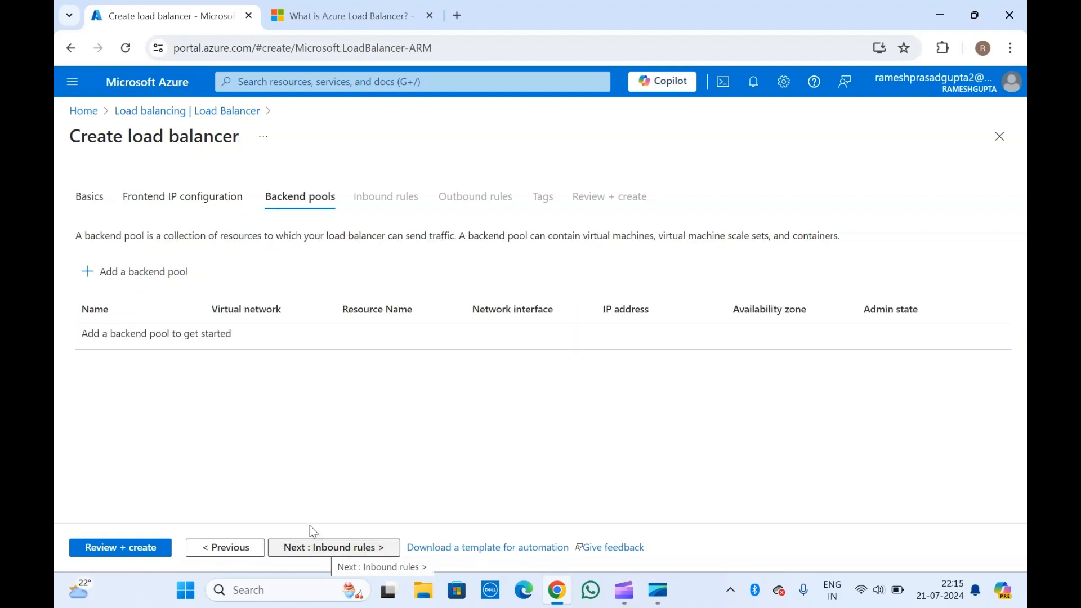
# - Read the backend pool description, including which kinds of resources a pool can contain
pyautogui.doubleClick(148, 144)
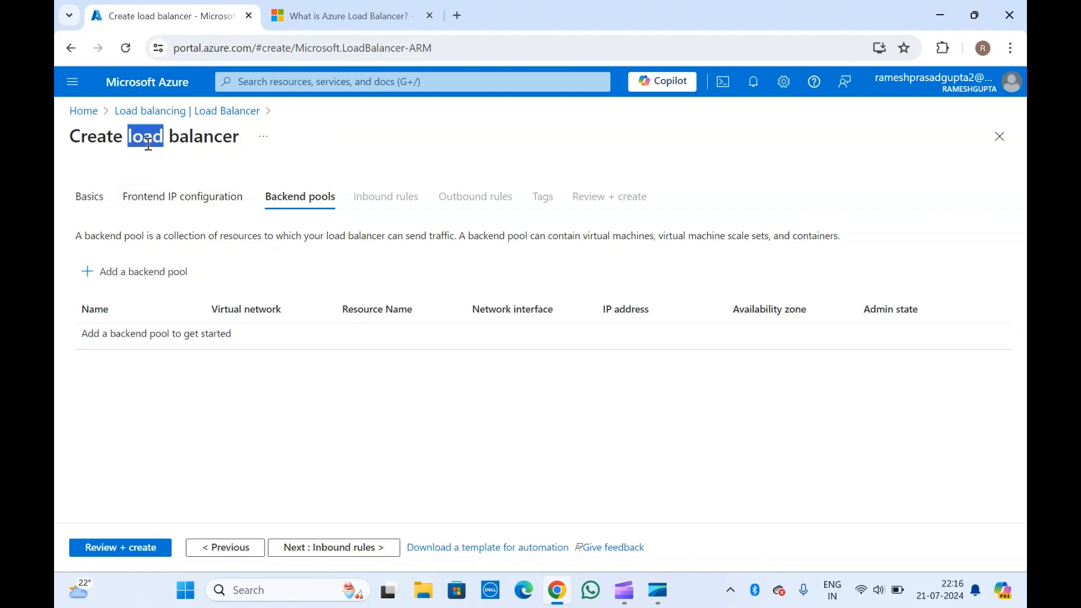
pyautogui.click(148, 144)
pyautogui.moveTo(83, 233); pyautogui.dragTo(206, 236)
pyautogui.click(182, 235)
pyautogui.moveTo(466, 233); pyautogui.dragTo(769, 236)
pyautogui.click(635, 235)
pyautogui.doubleClick(802, 235)
pyautogui.click(492, 232)
# - Add a backend pool named test without a virtual network and save it
pyautogui.click(137, 276)
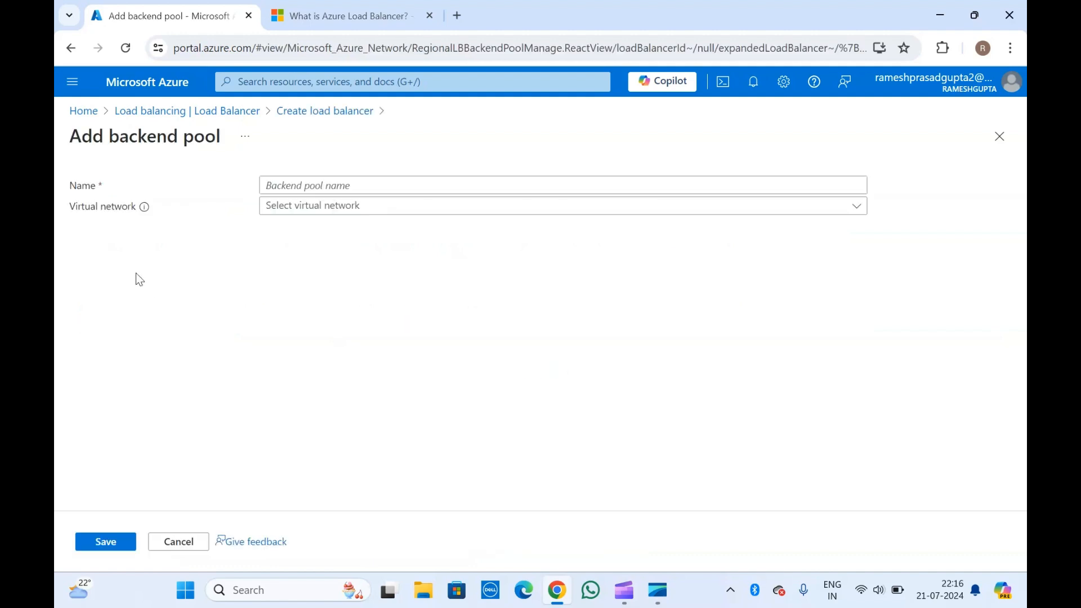
pyautogui.click(314, 186)
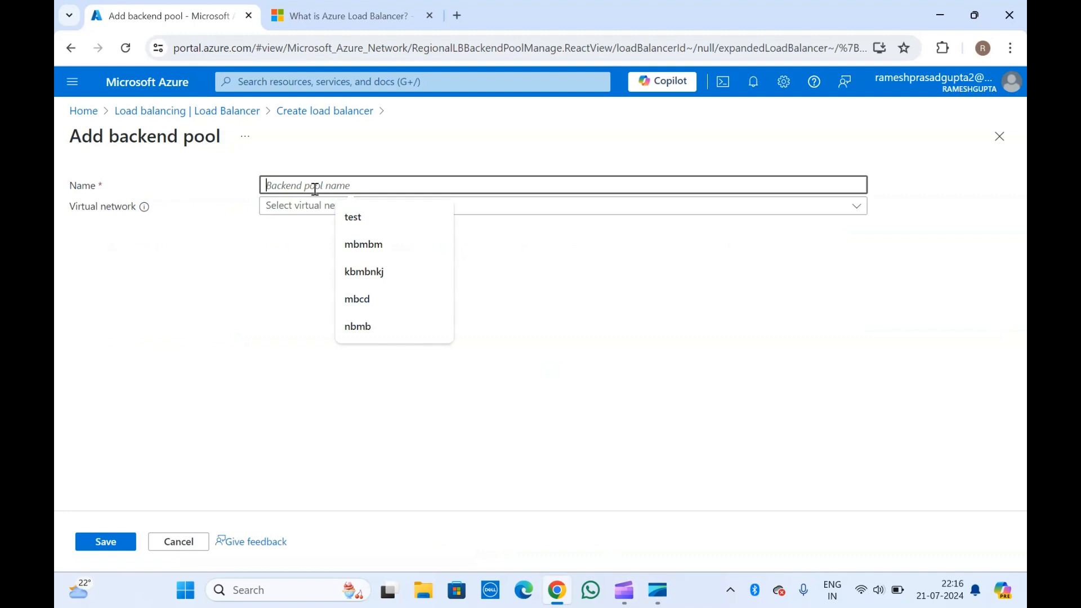
pyautogui.click(360, 218)
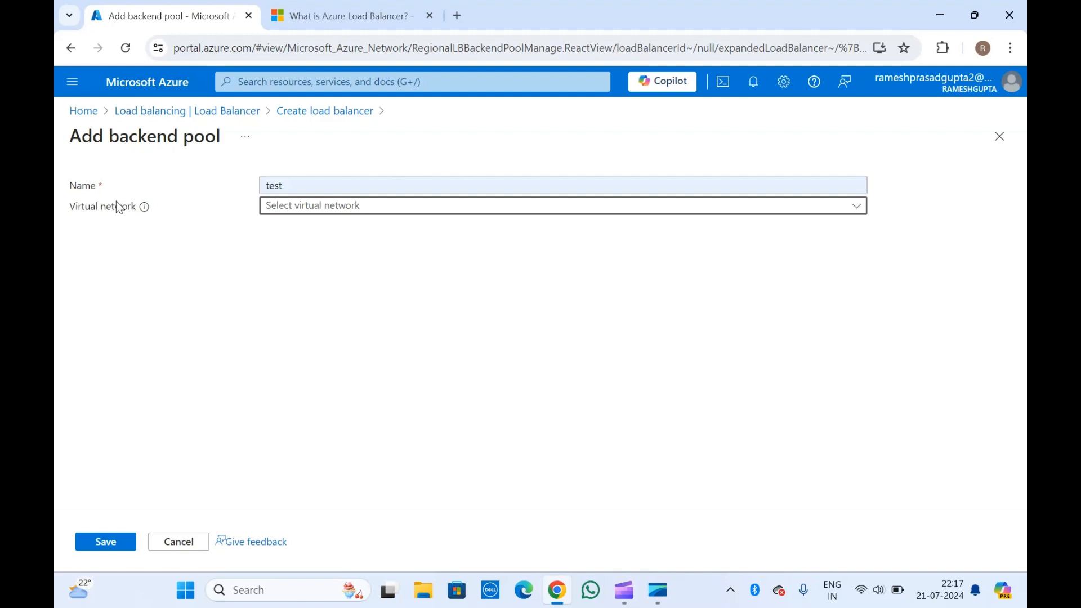
pyautogui.click(139, 360)
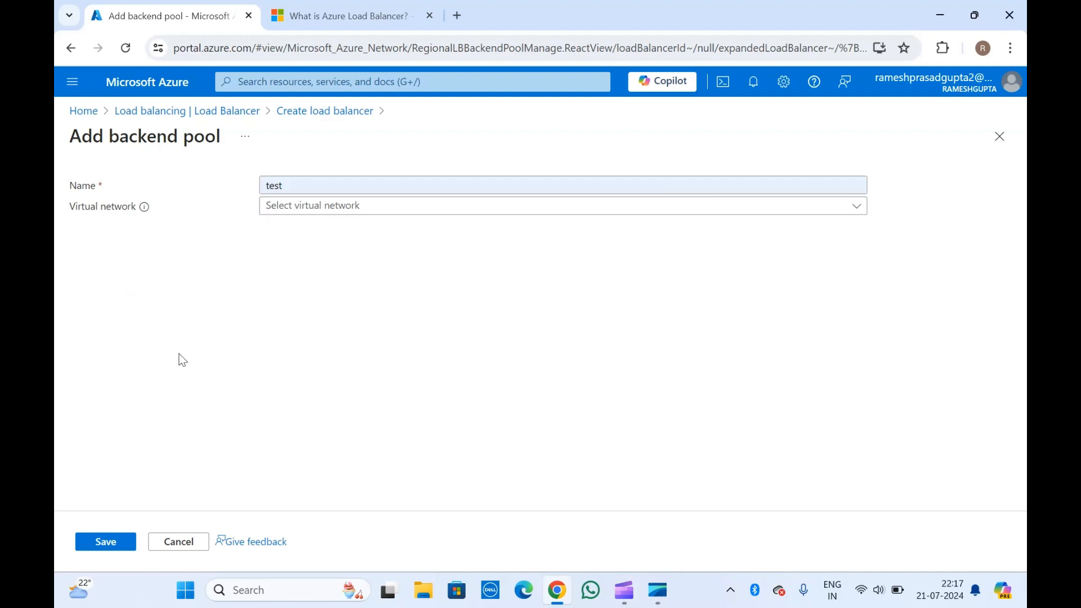
pyautogui.click(107, 543)
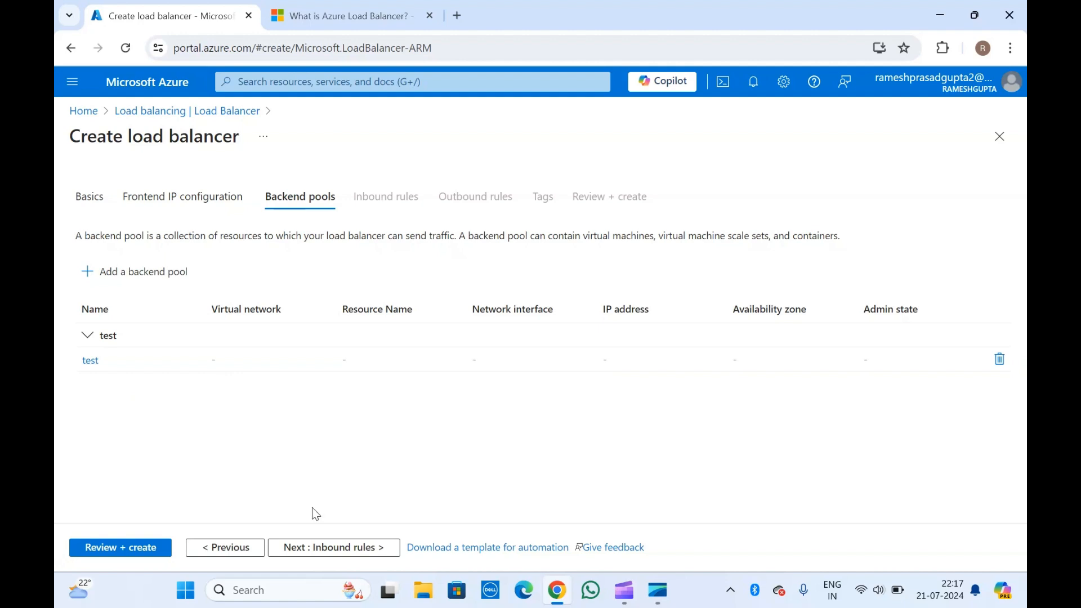
# - Proceed to the inbound rules and start a new load balancing rule named port80
pyautogui.click(319, 548)
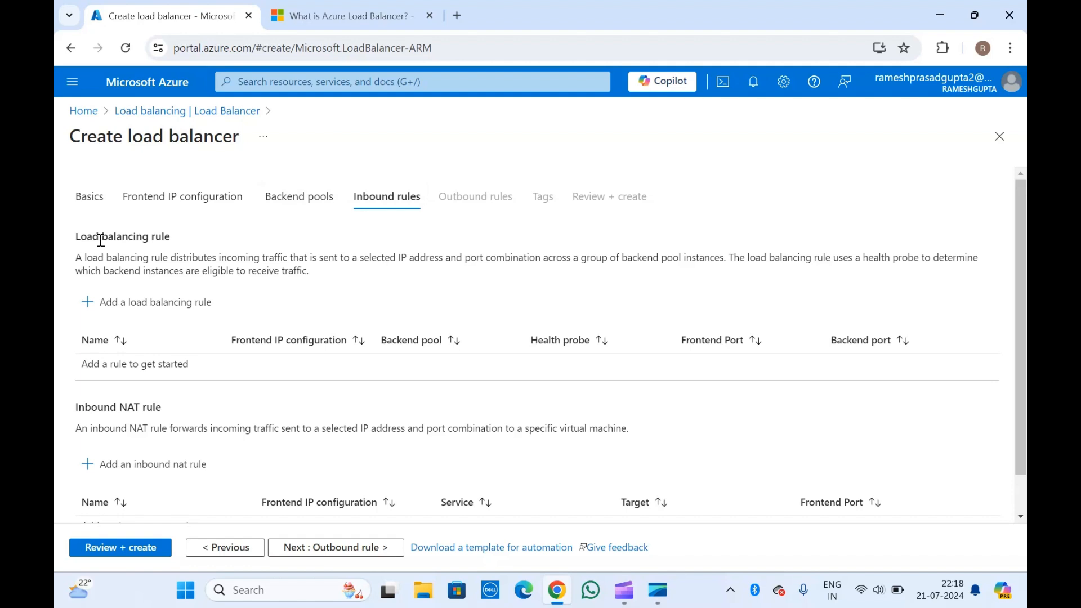
pyautogui.scroll(-1, 101, 240)
pyautogui.scroll(1, 100, 242)
pyautogui.click(148, 303)
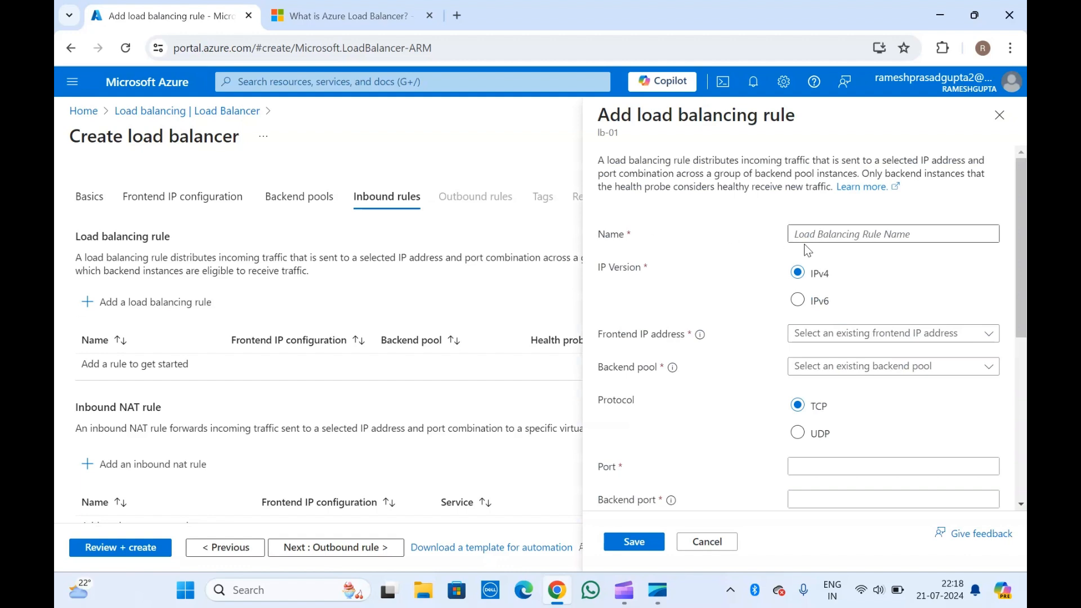
pyautogui.click(846, 235)
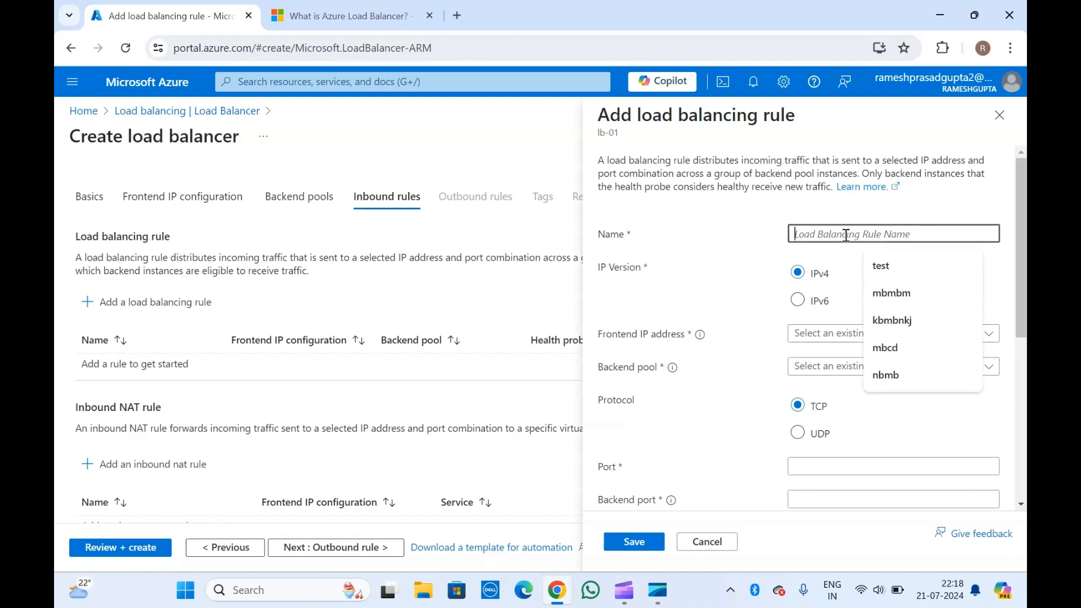
pyautogui.write('port80')
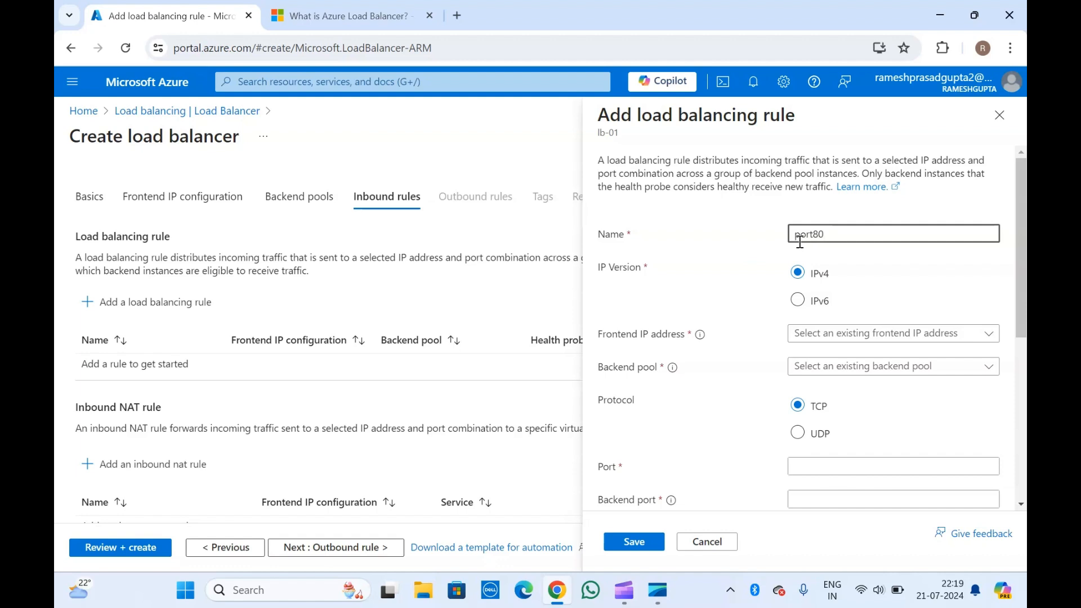
# - Assign the frontend IP address test and the backend pool test to the load balancing rule
pyautogui.scroll(-1, 734, 294)
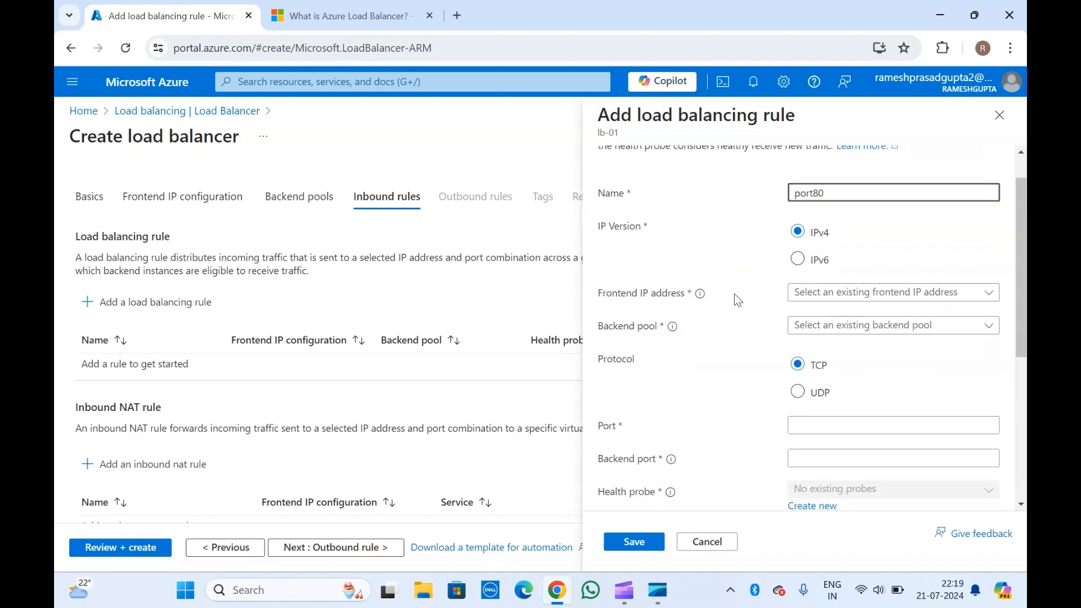
pyautogui.click(829, 286)
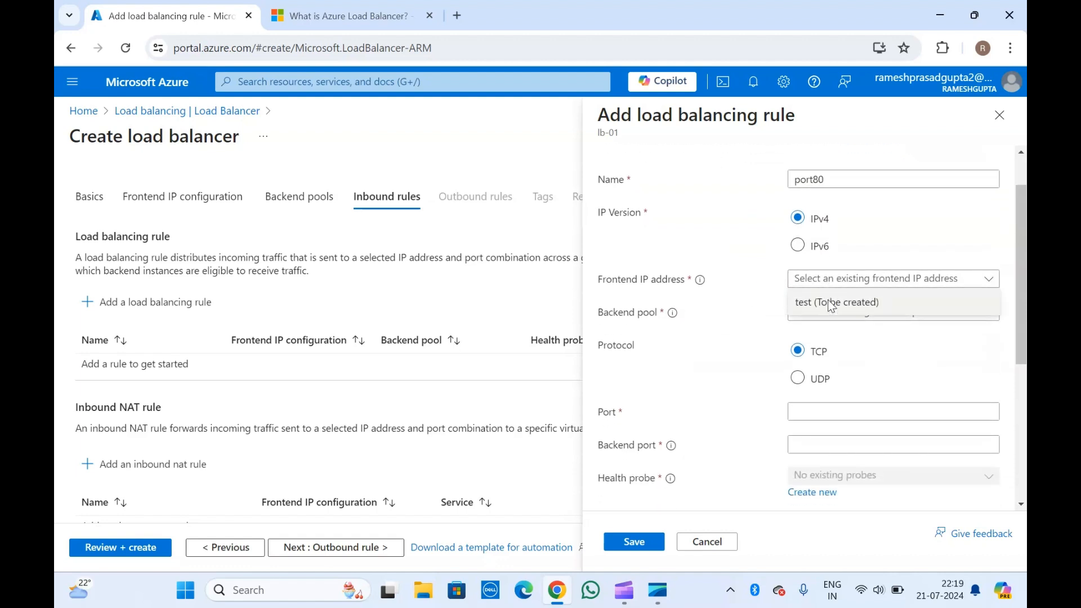
pyautogui.click(829, 303)
pyautogui.click(829, 306)
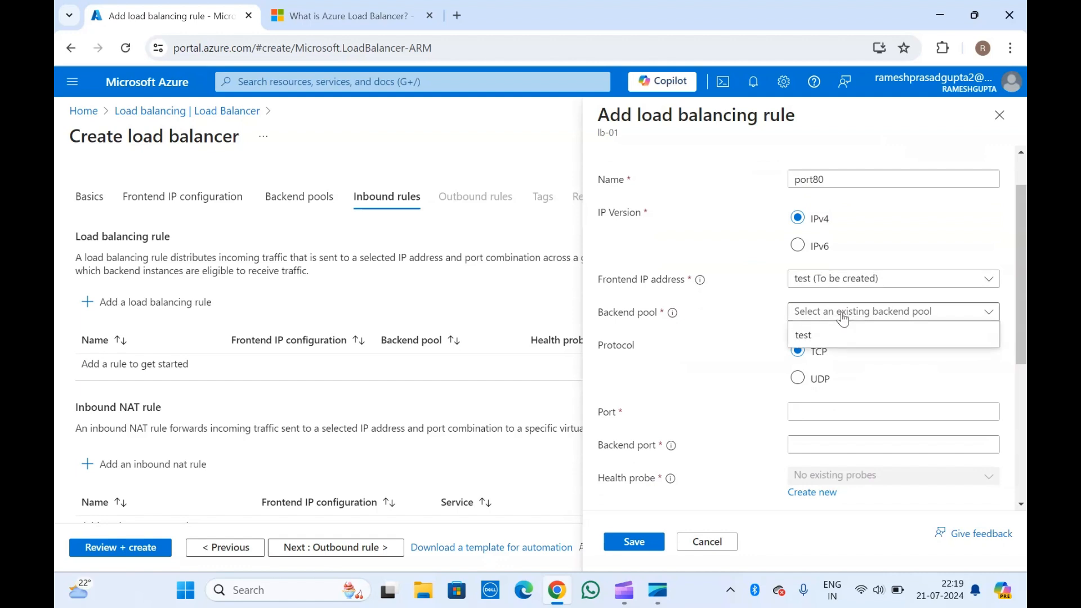
pyautogui.click(826, 335)
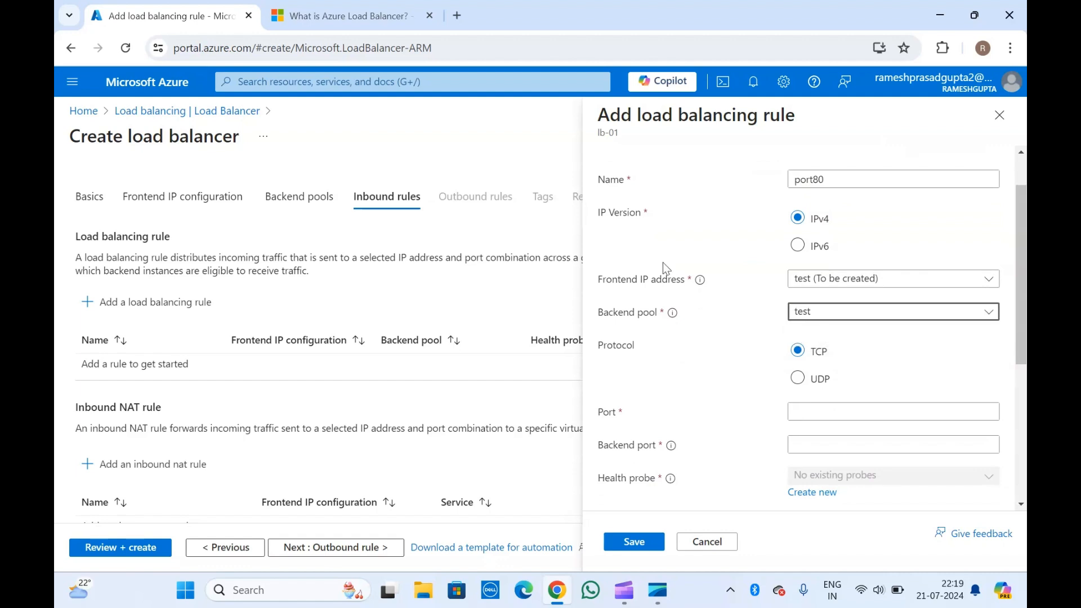
# - Set the load balancing rule's port to 80 and its backend port to 8070
pyautogui.scroll(1, 664, 263)
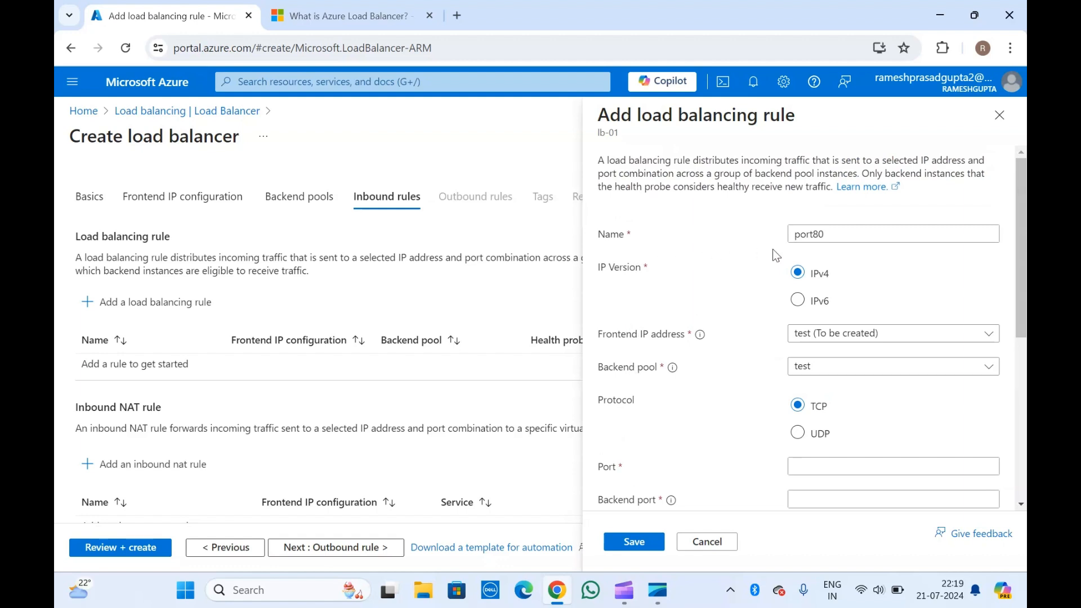
pyautogui.doubleClick(846, 239)
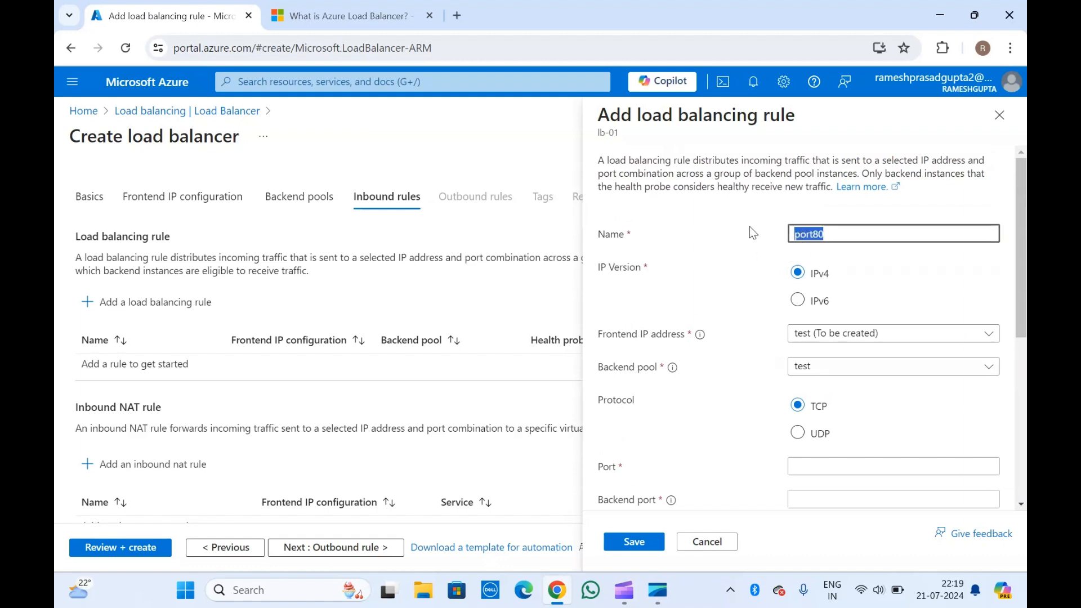
pyautogui.click(739, 225)
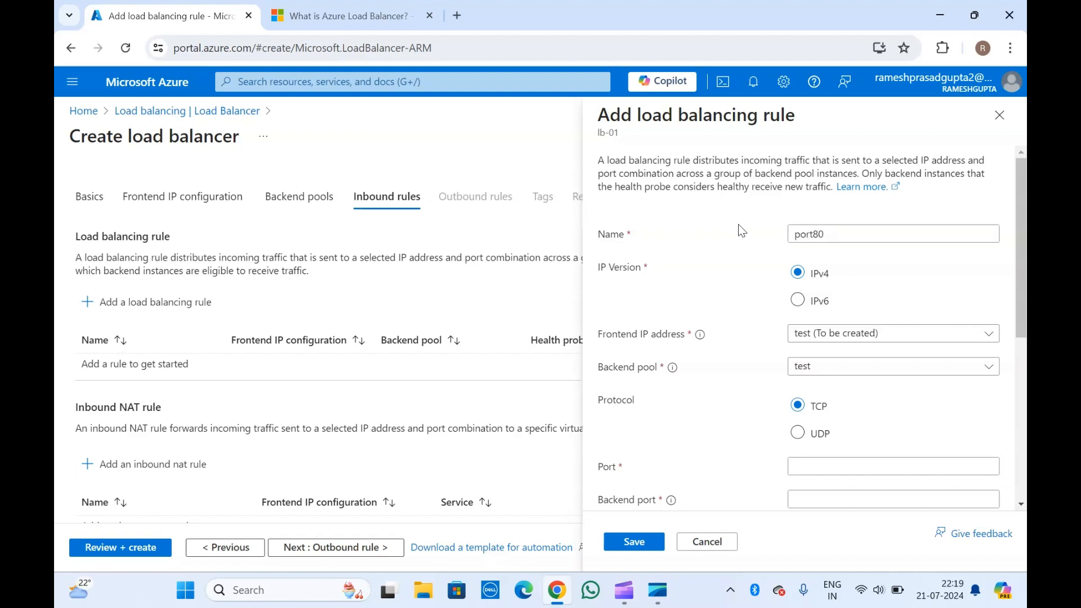
pyautogui.scroll(-3, 711, 364)
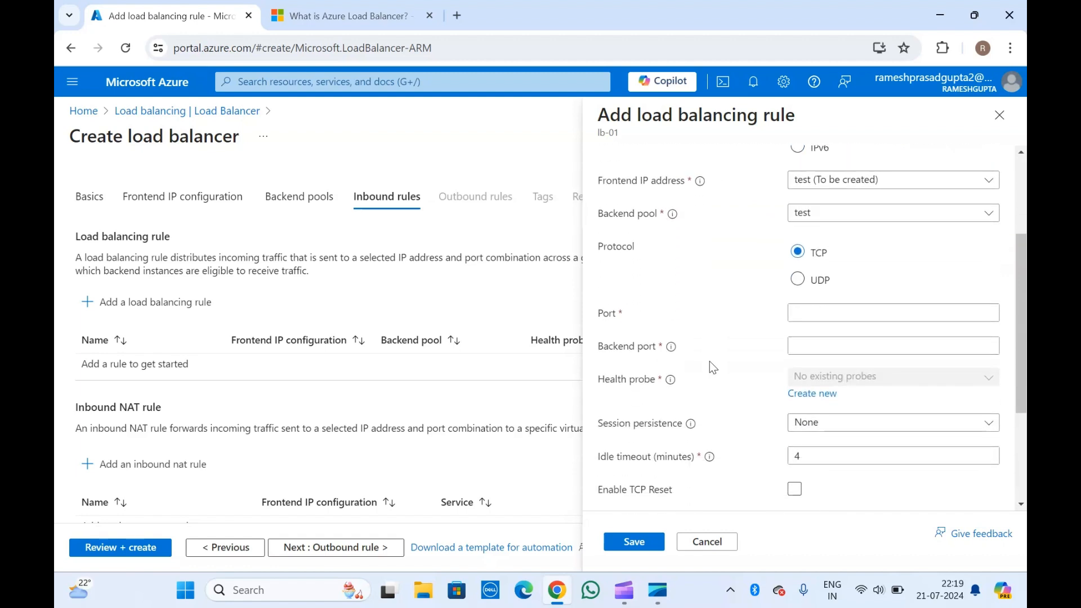
pyautogui.scroll(1, 716, 326)
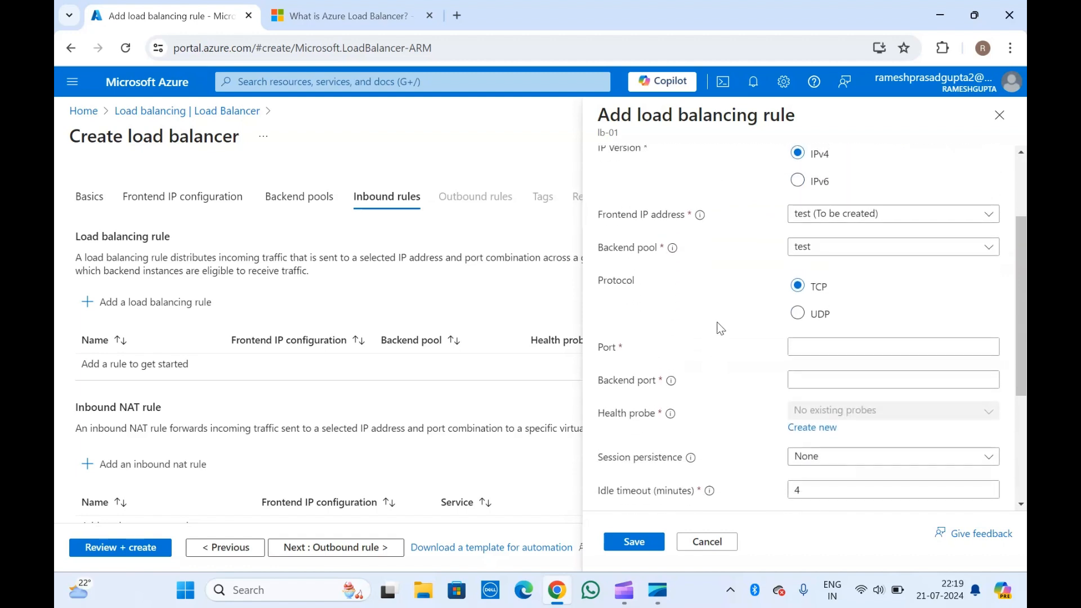
pyautogui.click(817, 347)
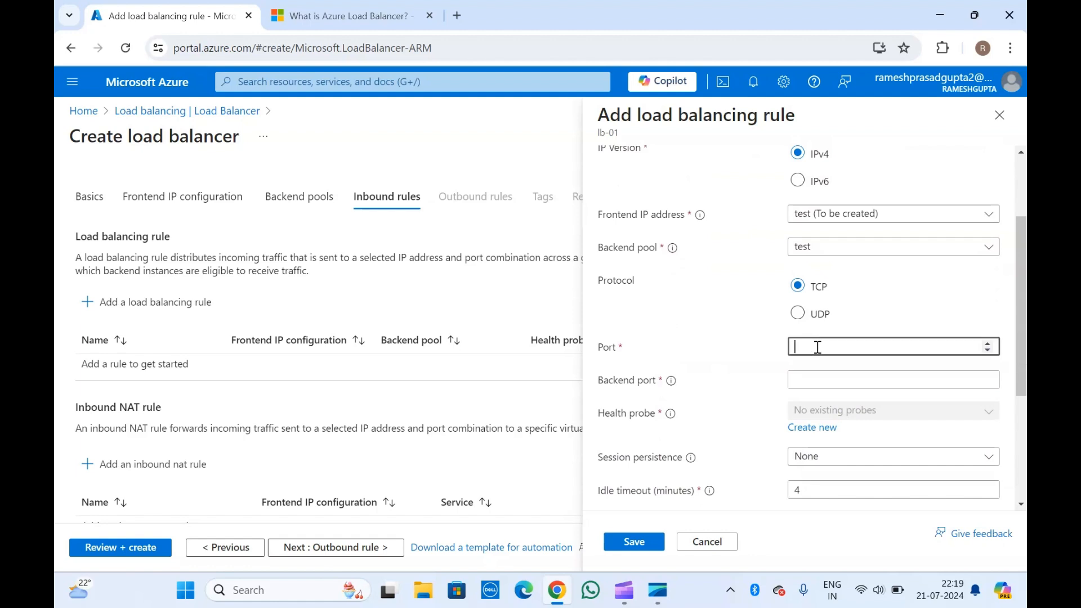
pyautogui.click(711, 302)
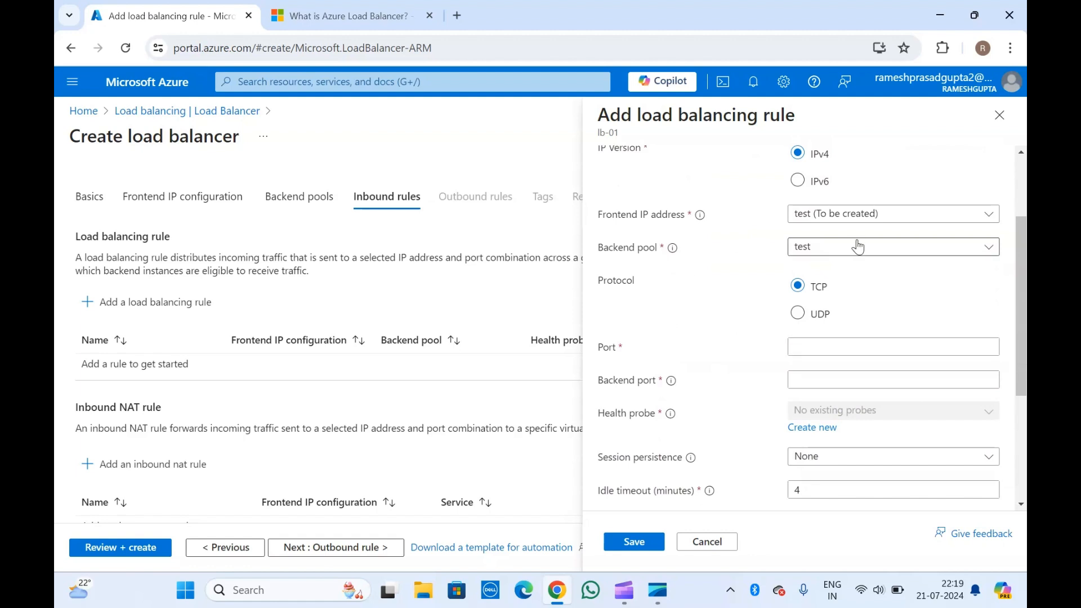
pyautogui.click(813, 343)
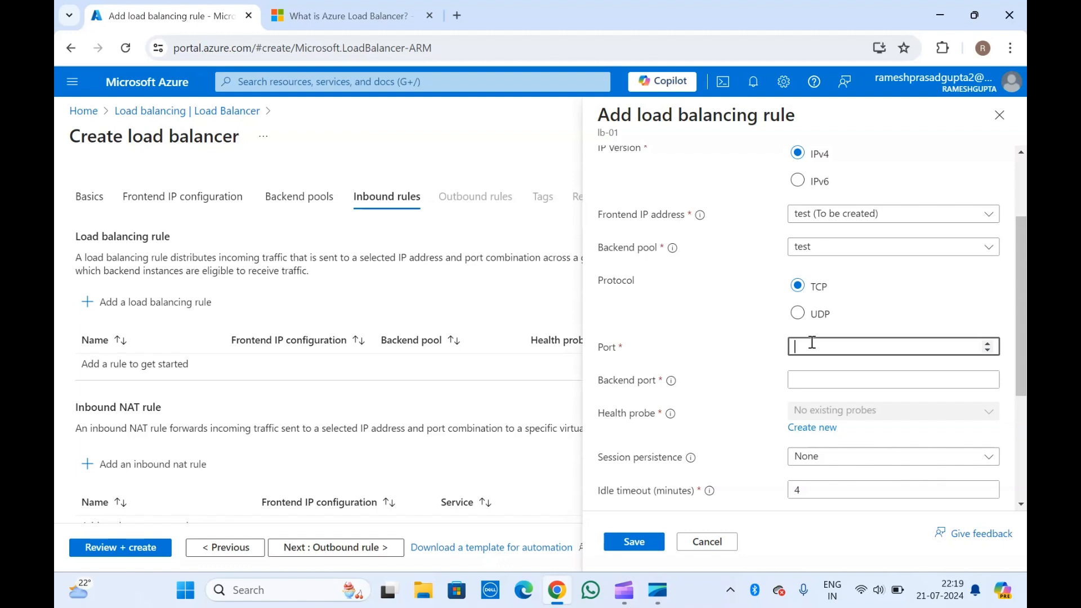
pyautogui.write('80')
pyautogui.click(809, 383)
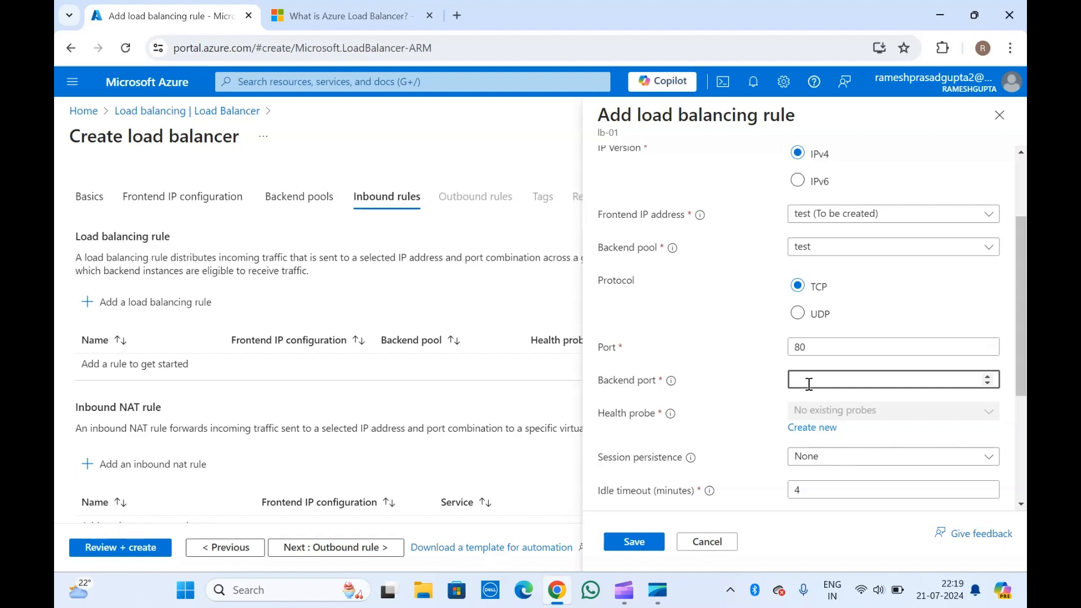
pyautogui.write('8070')
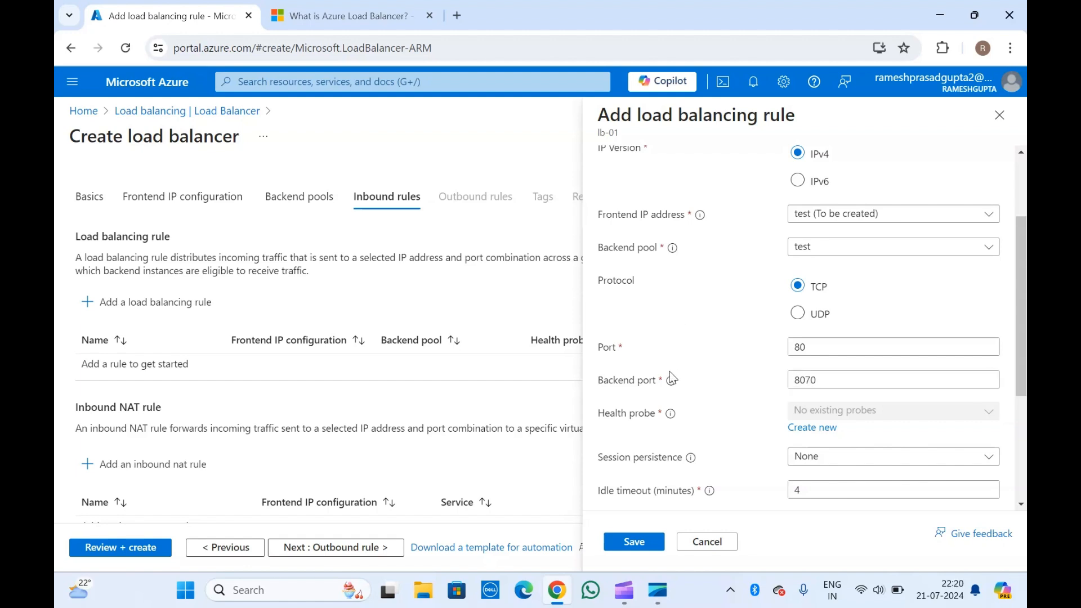
pyautogui.moveTo(837, 380); pyautogui.dragTo(785, 384)
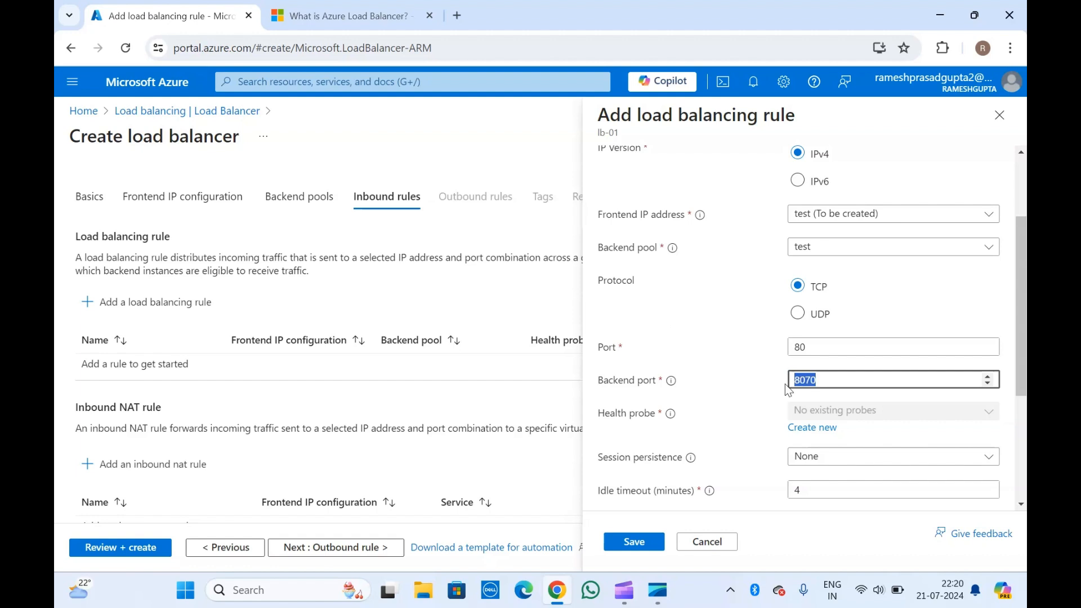
pyautogui.click(685, 364)
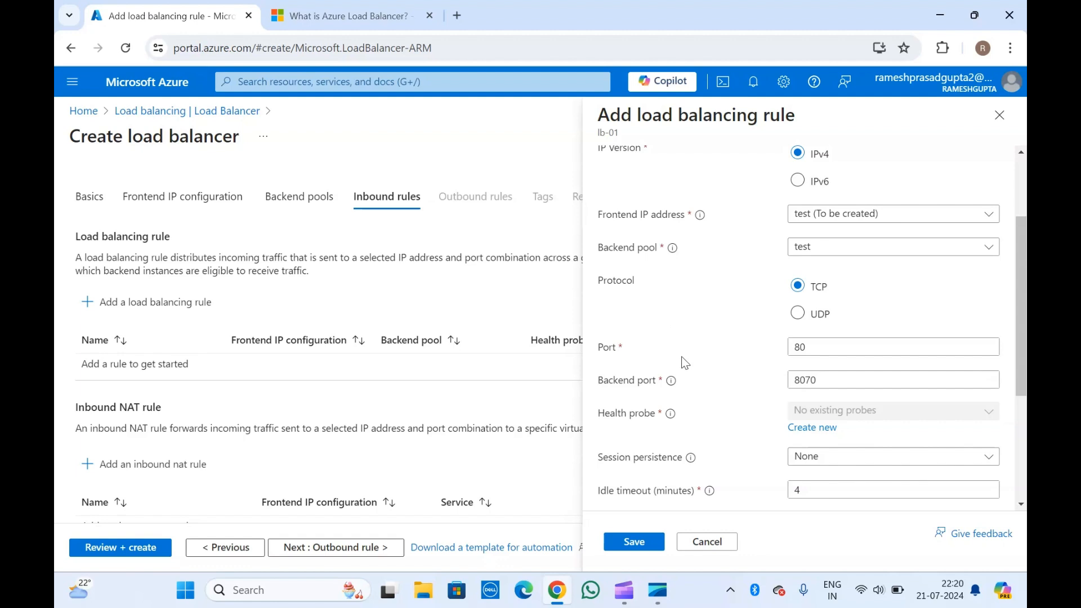
pyautogui.click(825, 381)
pyautogui.moveTo(825, 381); pyautogui.dragTo(765, 381)
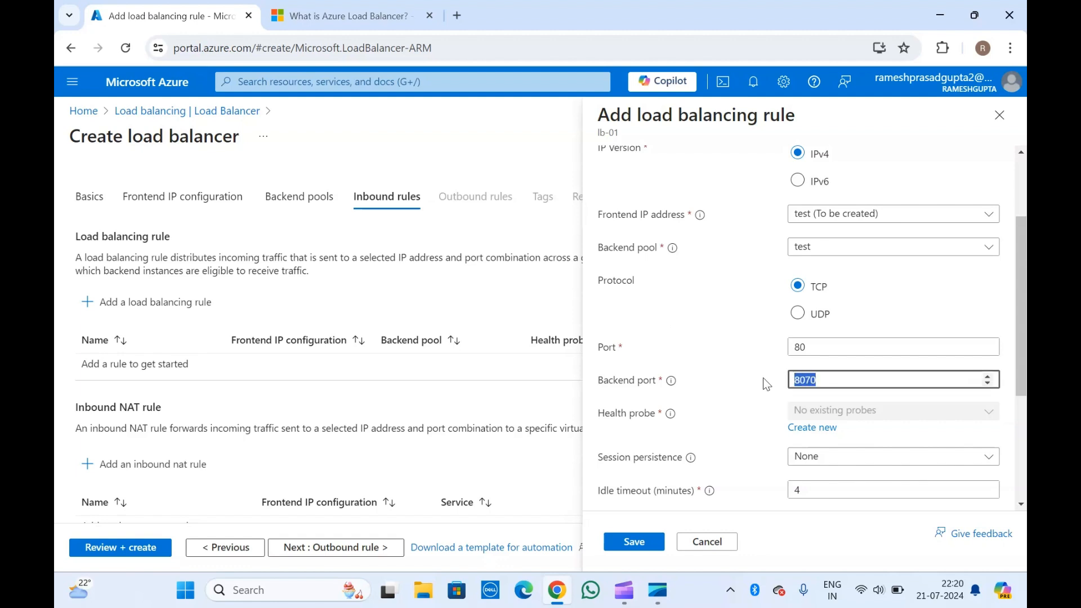
pyautogui.click(707, 357)
pyautogui.click(825, 380)
pyautogui.click(715, 409)
# - Start a new health probe for the load balancing rule and name it helth1
pyautogui.scroll(-1, 716, 410)
pyautogui.scroll(-3, 716, 409)
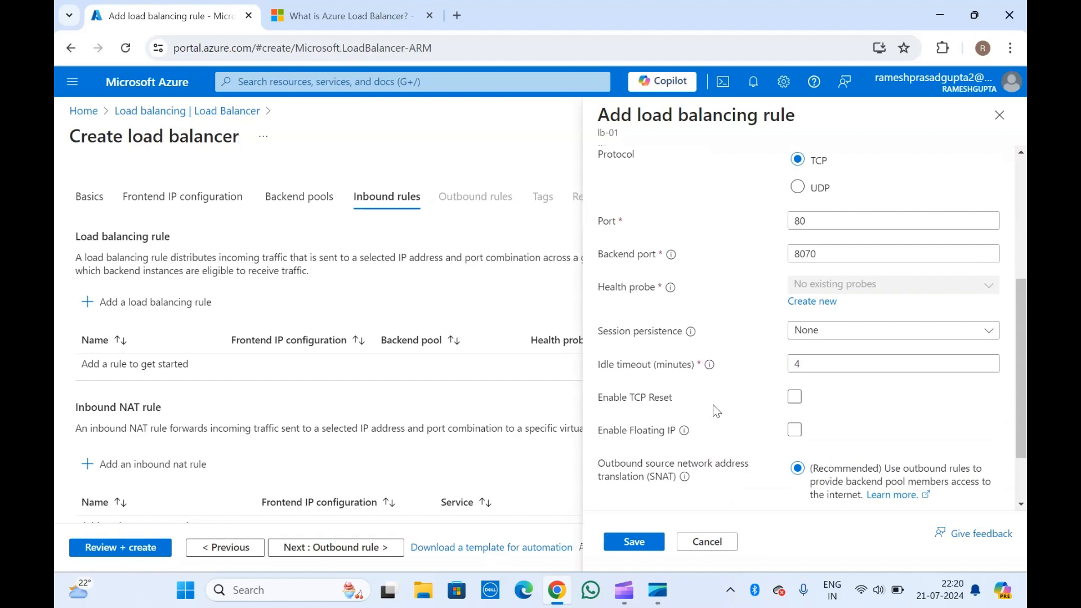
pyautogui.click(811, 304)
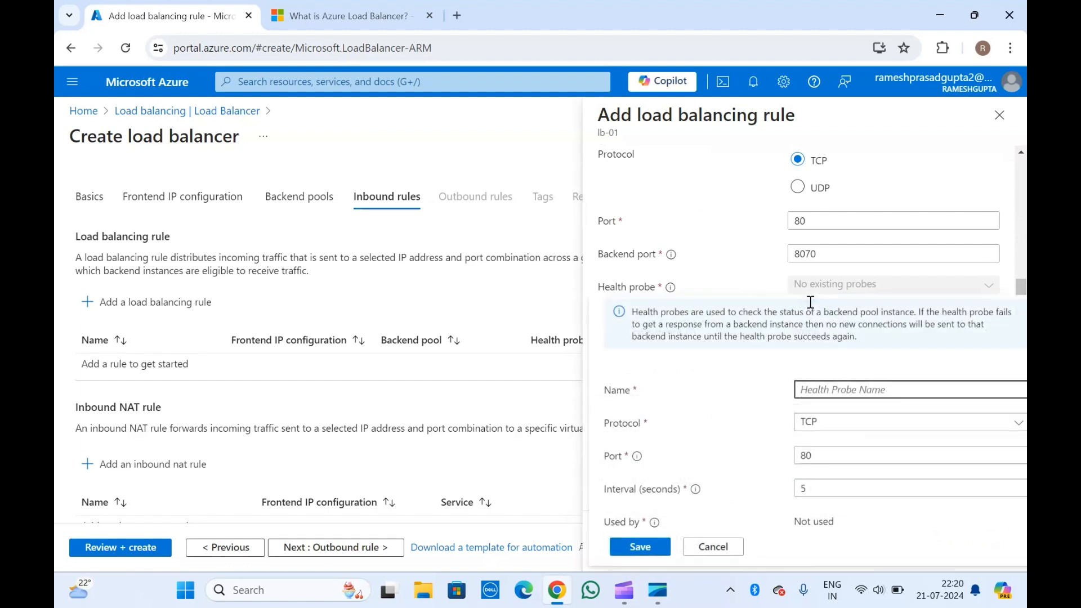
pyautogui.click(823, 386)
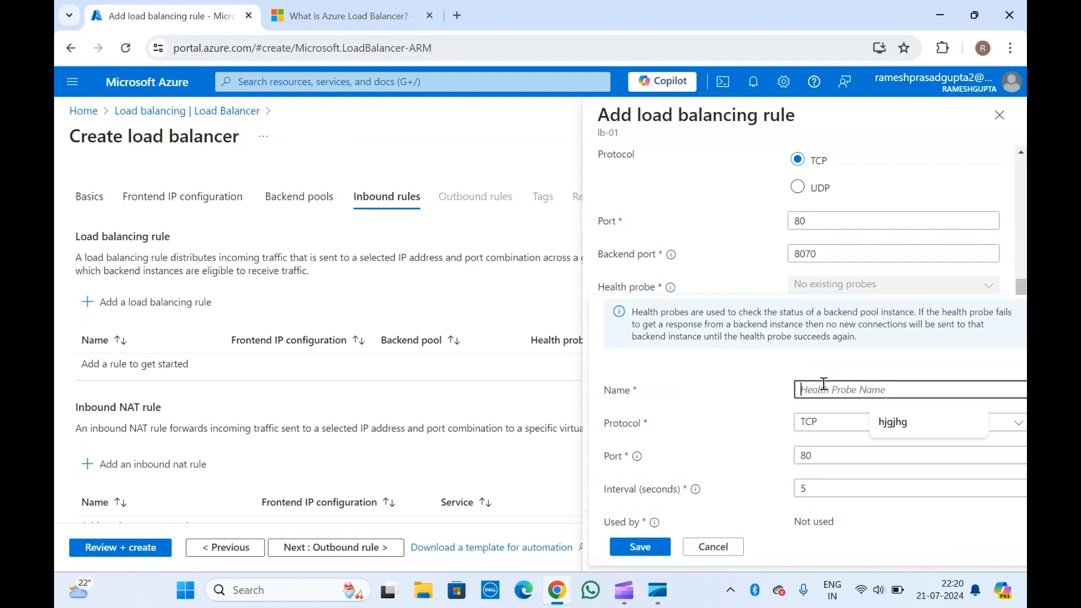
pyautogui.write('helt')
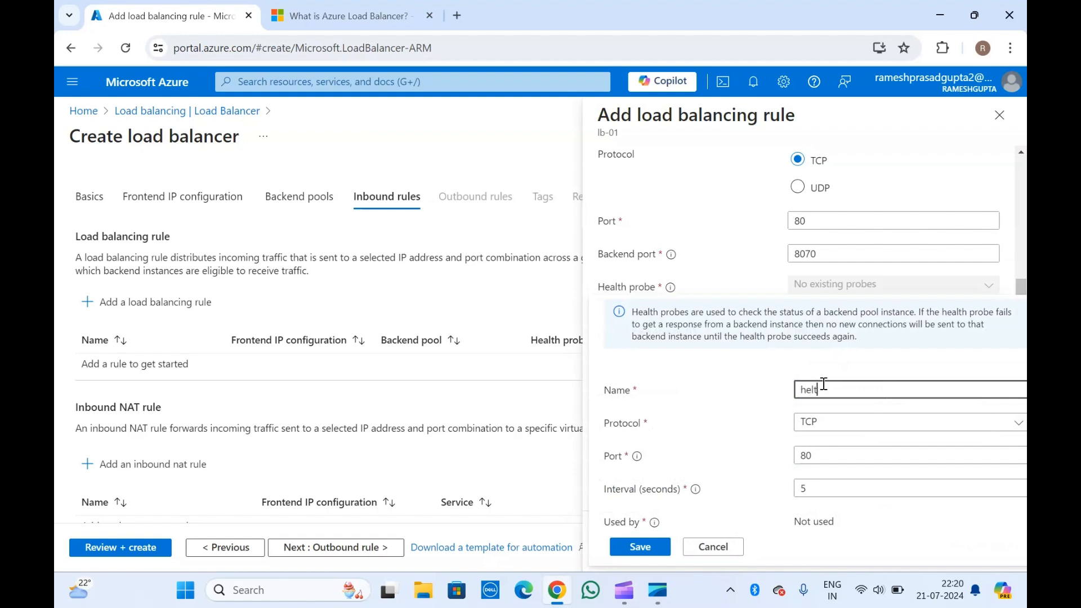
pyautogui.write('h1')
# - Set the health probe's port to 8070 and save both the probe and the load balancing rule
pyautogui.click(636, 456)
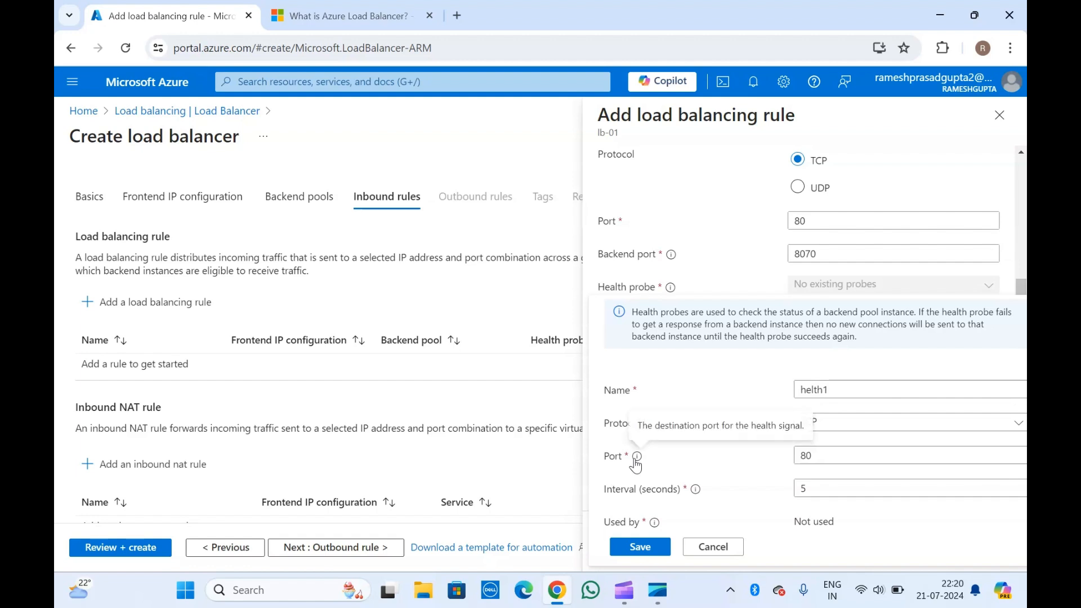
pyautogui.tripleClick(654, 426)
pyautogui.click(653, 426)
pyautogui.tripleClick(654, 426)
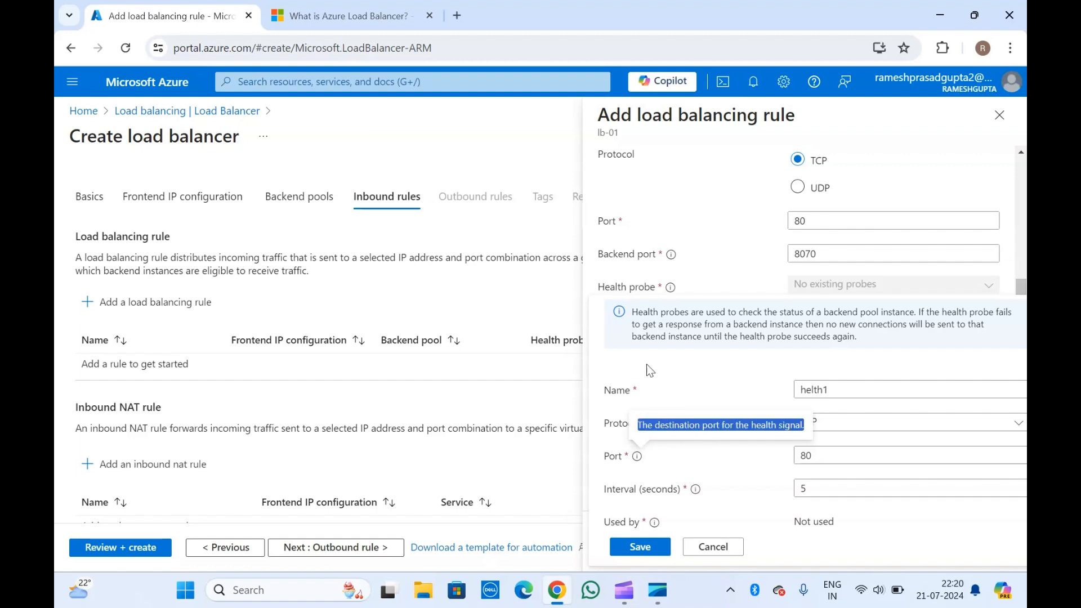
pyautogui.click(826, 455)
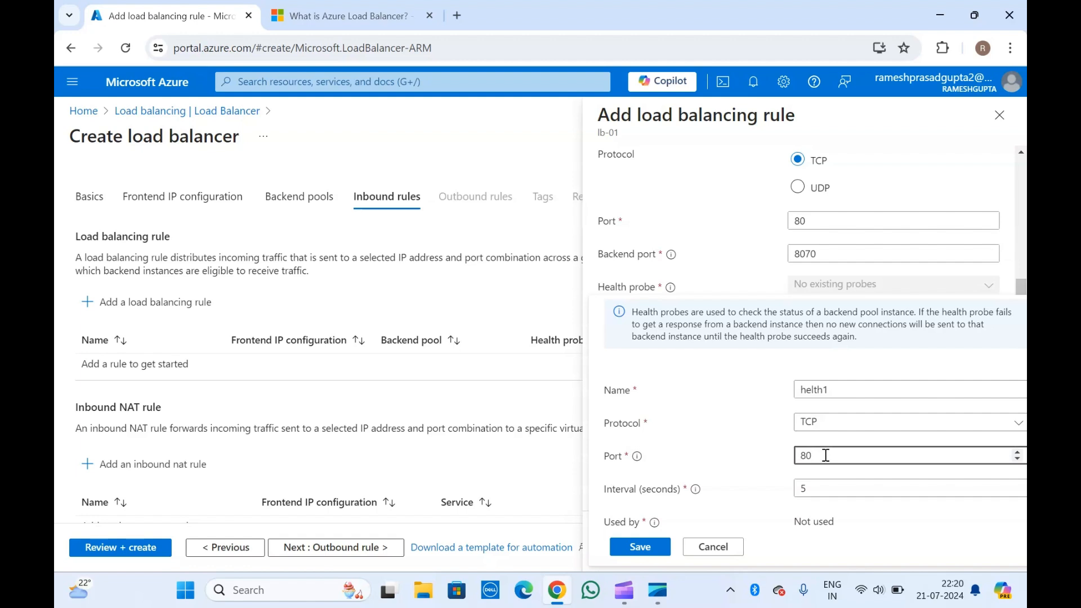
pyautogui.write('70')
pyautogui.click(640, 545)
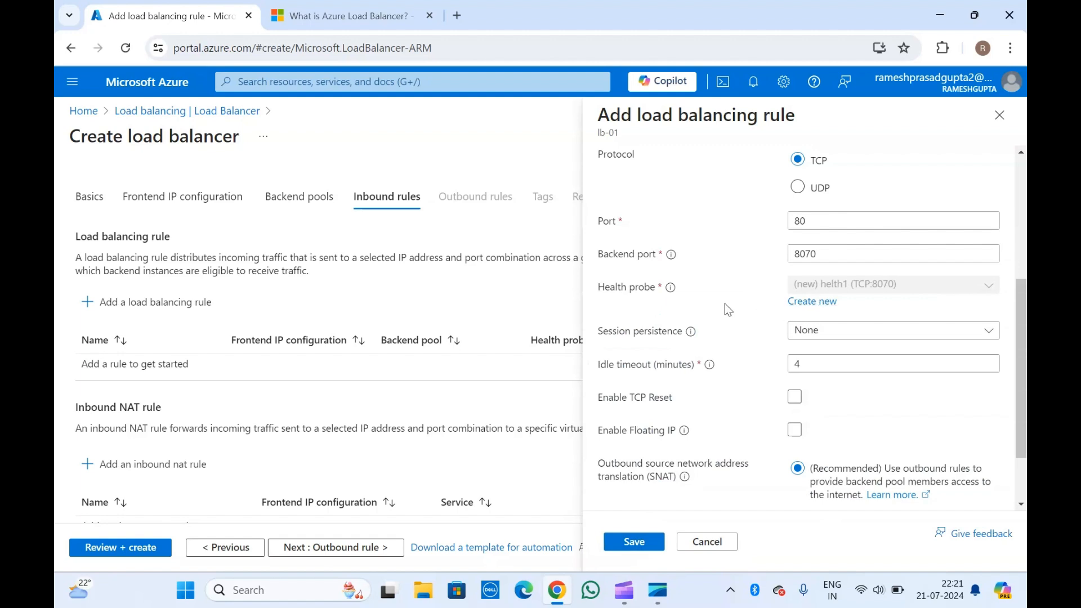
pyautogui.scroll(-2, 724, 302)
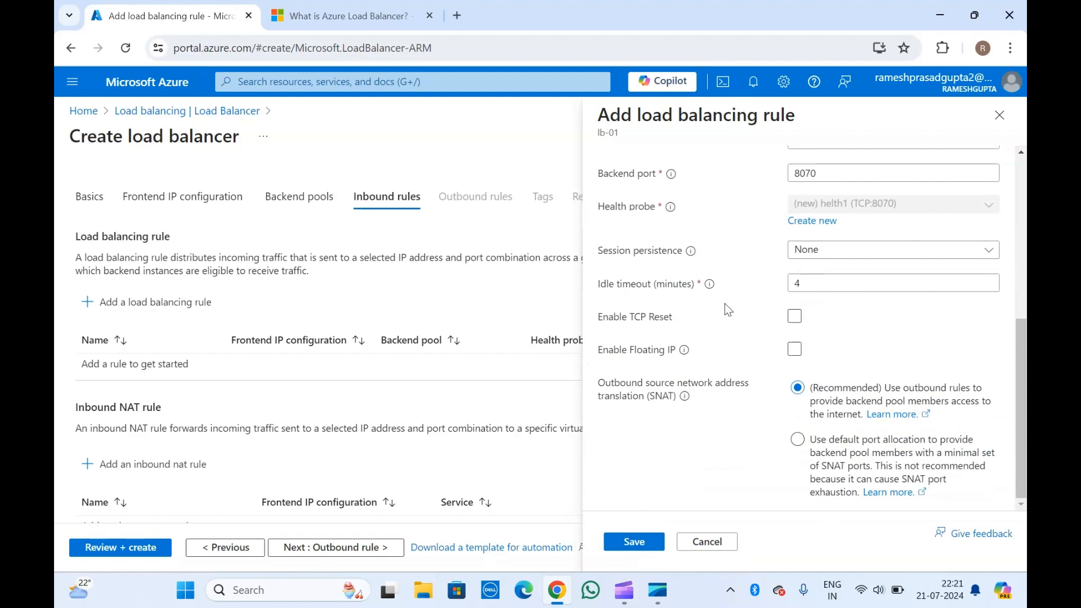
pyautogui.click(635, 543)
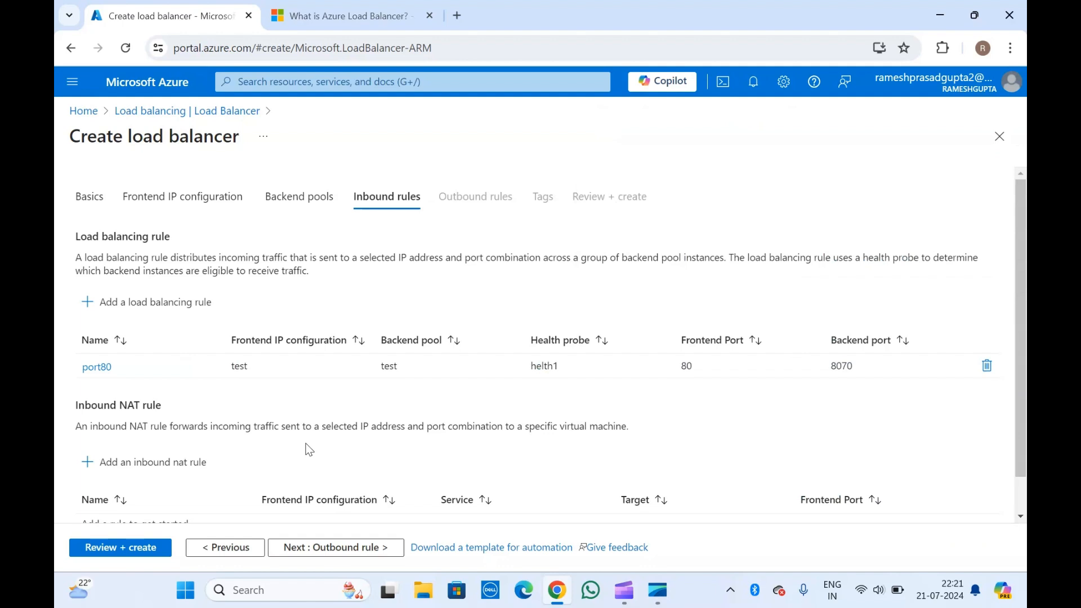
# - Read the inbound NAT rule description and open the form for adding an inbound NAT rule
pyautogui.scroll(-1, 309, 449)
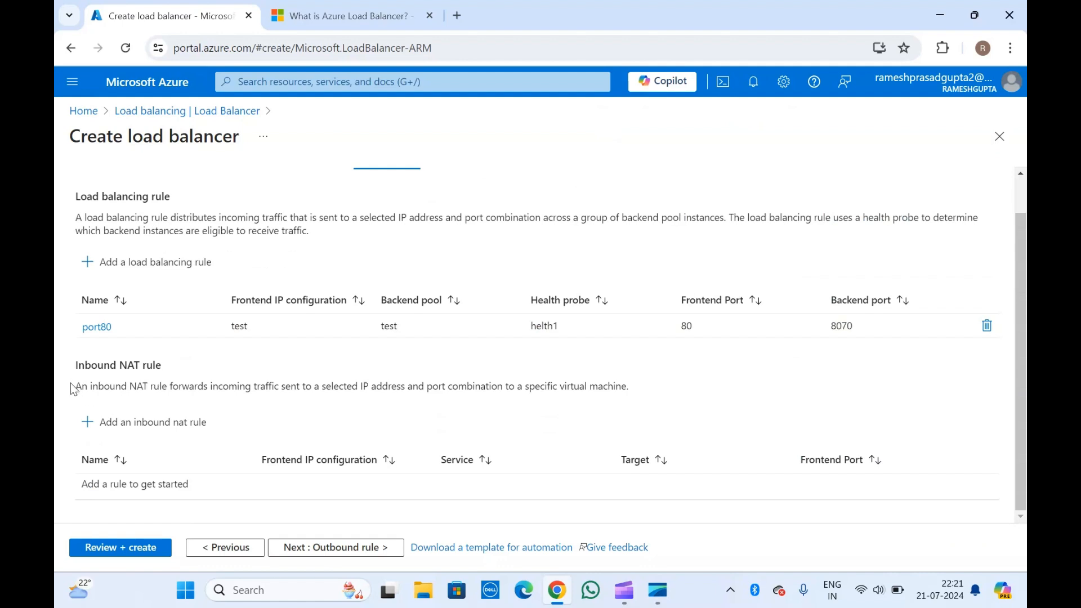
pyautogui.moveTo(79, 387); pyautogui.dragTo(210, 383)
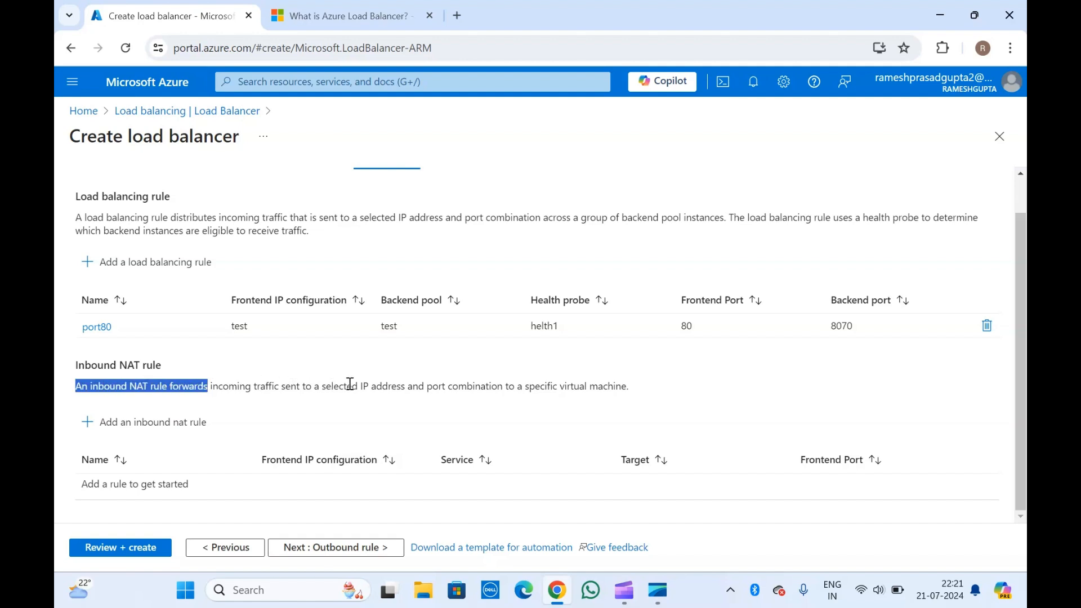
pyautogui.click(385, 383)
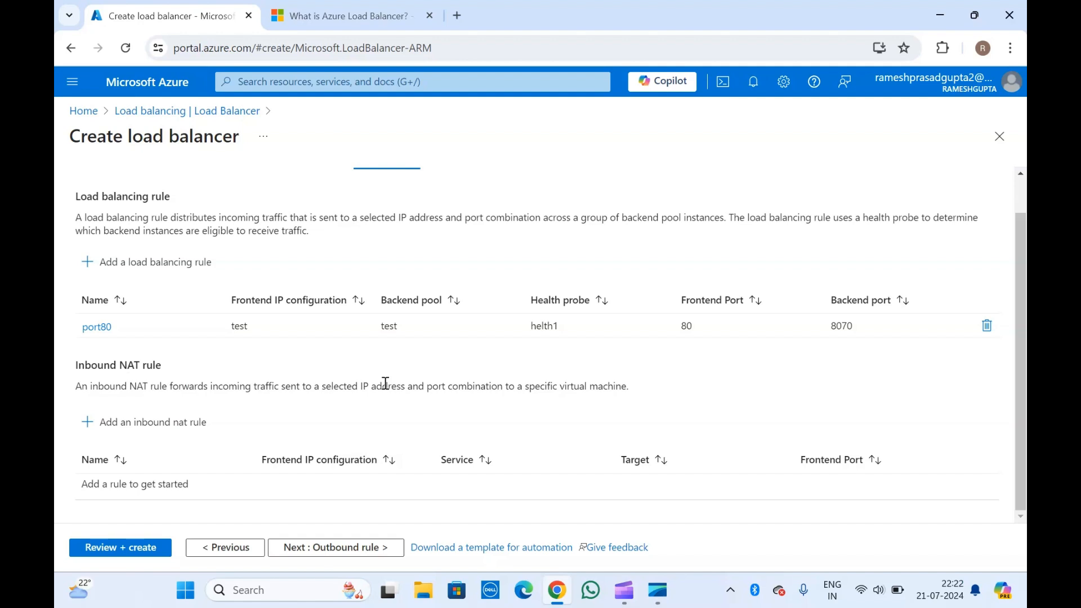
pyautogui.click(170, 427)
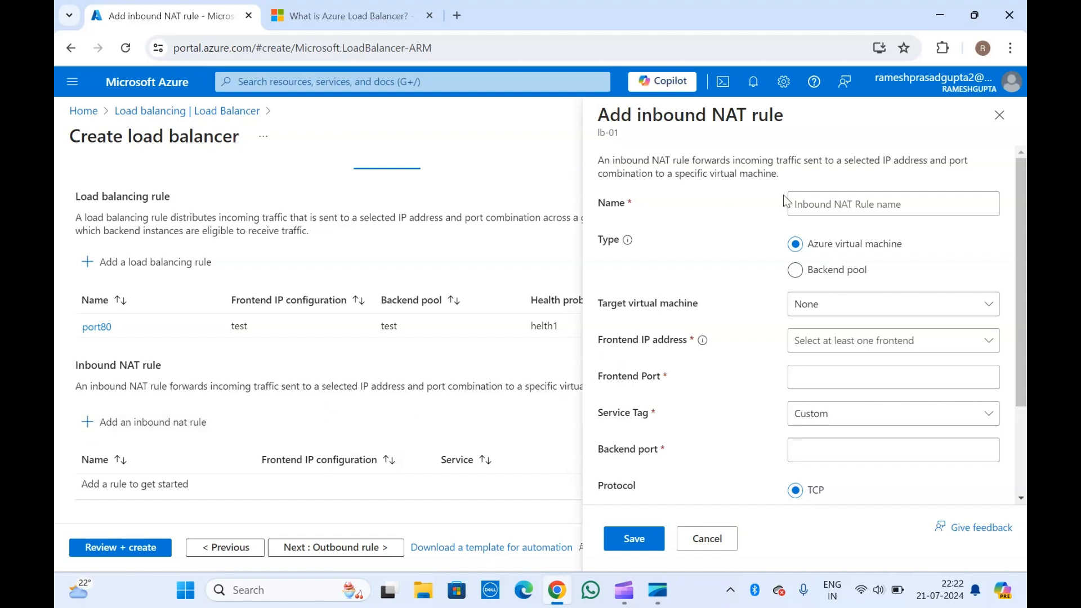
# - Examine the inbound NAT rule settings, including type, target virtual machine, frontend IP address, service tag options, backend port and protocol
pyautogui.click(847, 197)
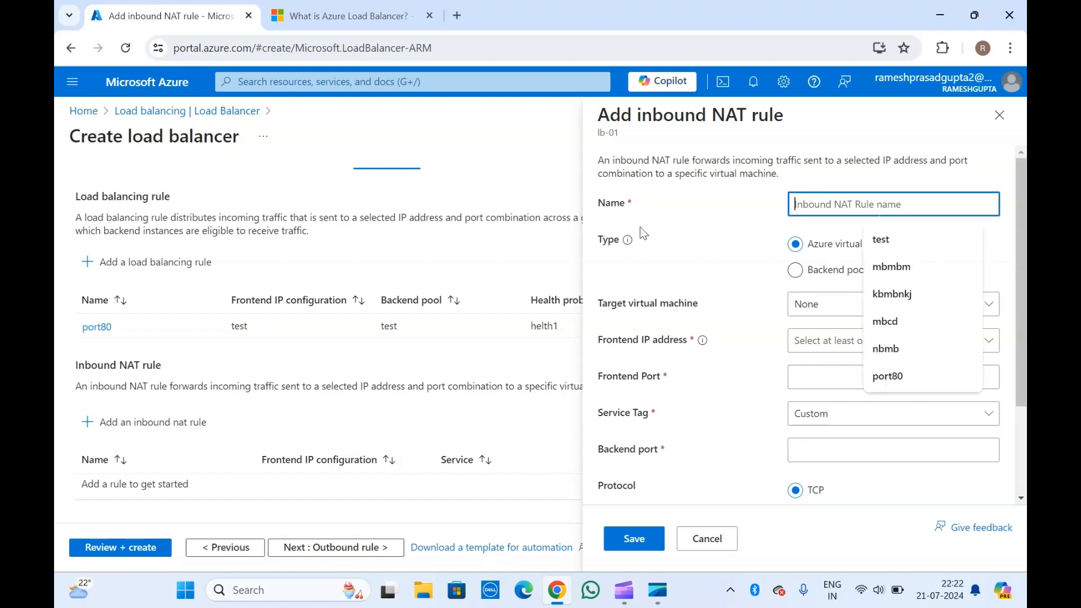
pyautogui.click(709, 252)
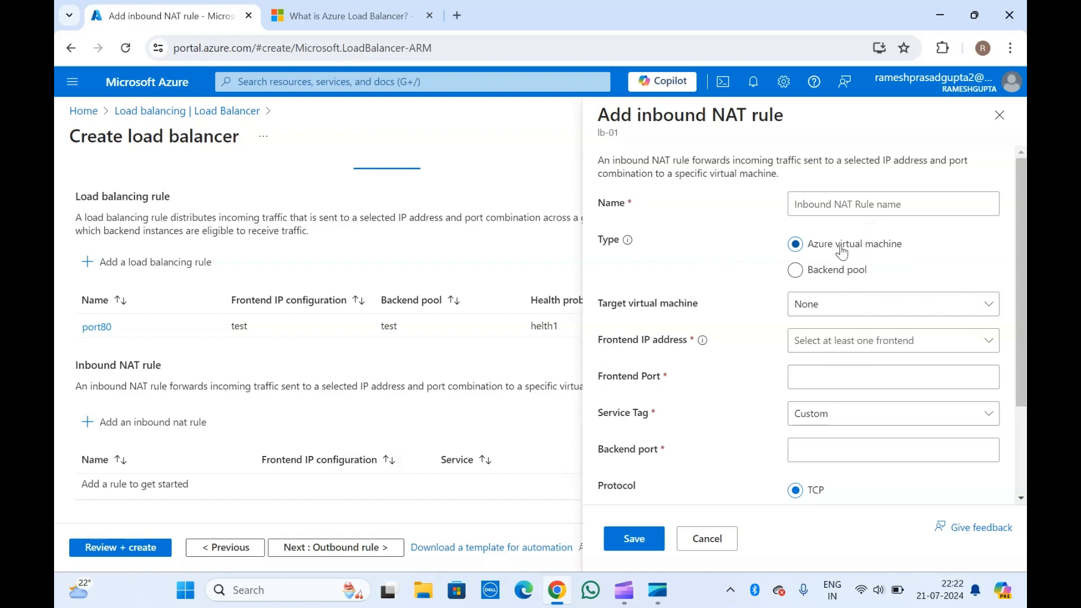
pyautogui.scroll(-1, 732, 276)
pyautogui.click(837, 280)
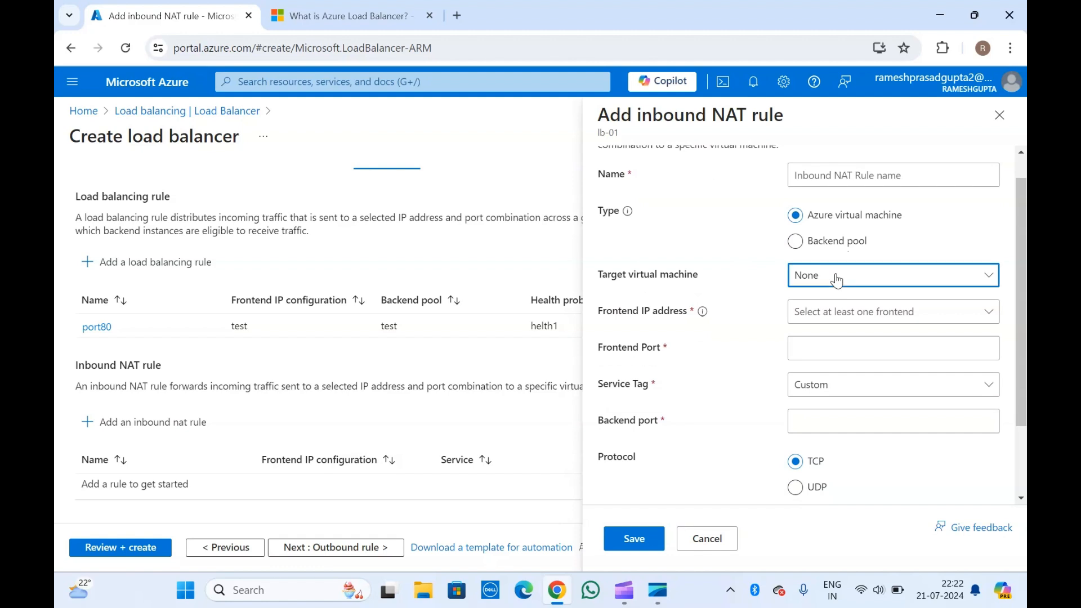
pyautogui.click(746, 272)
pyautogui.click(835, 320)
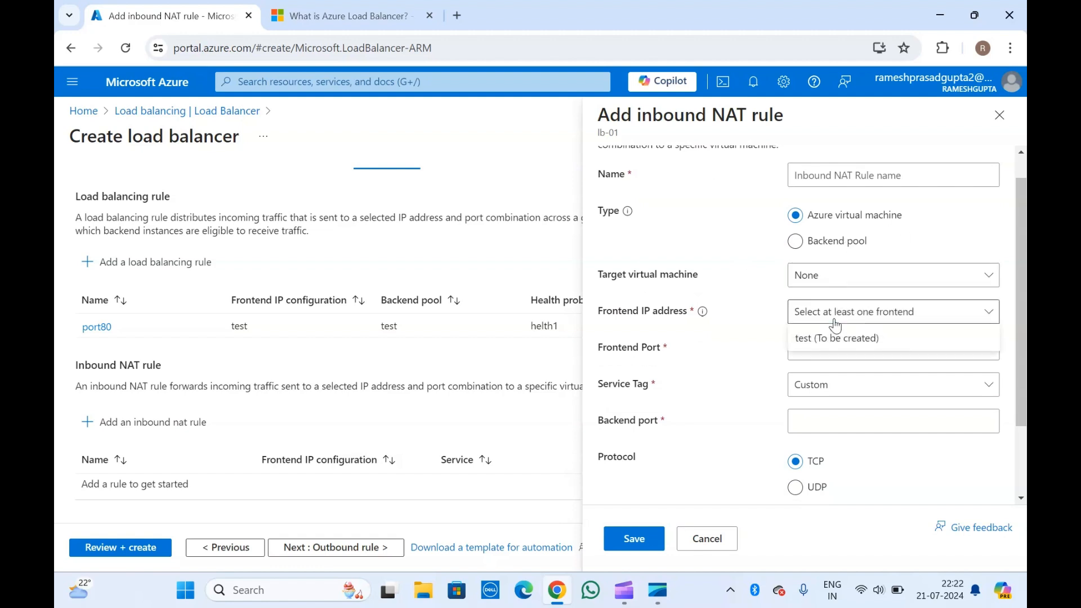
pyautogui.click(819, 385)
pyautogui.scroll(-1, 819, 338)
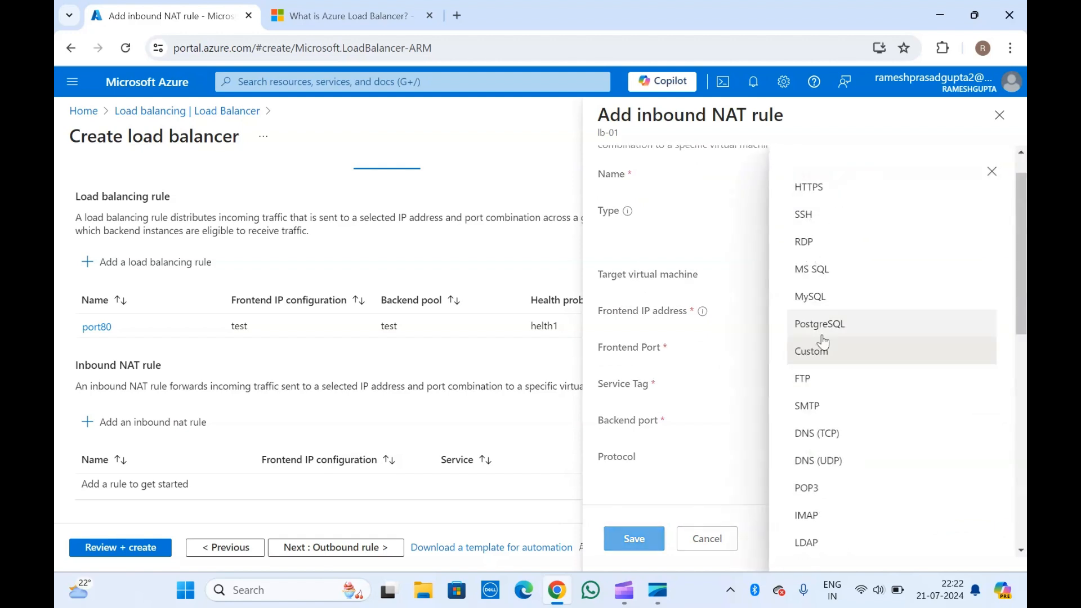
pyautogui.click(698, 406)
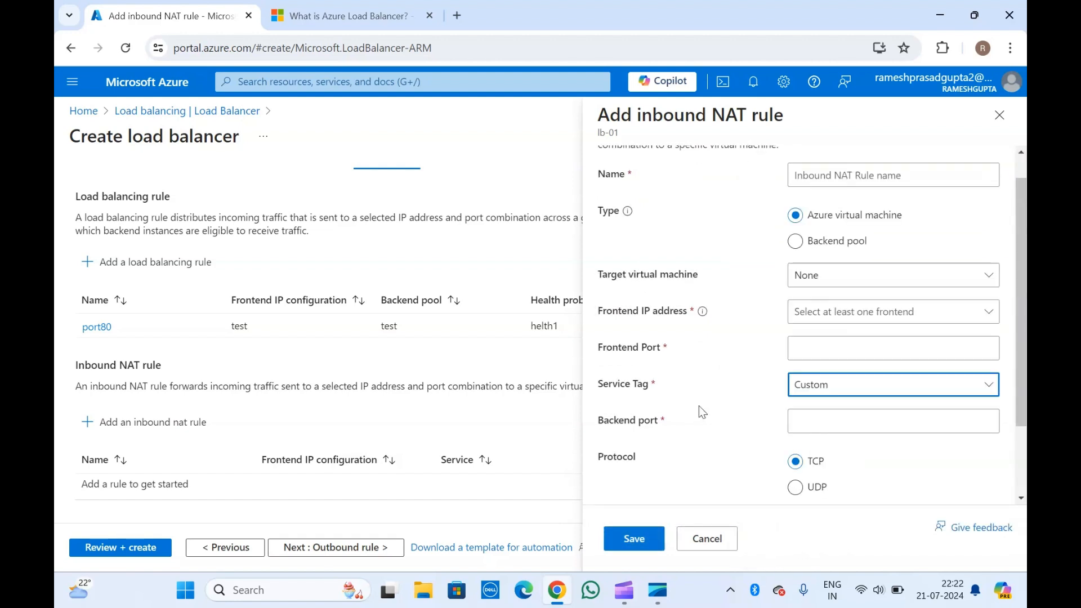
pyautogui.click(848, 420)
pyautogui.scroll(-2, 847, 415)
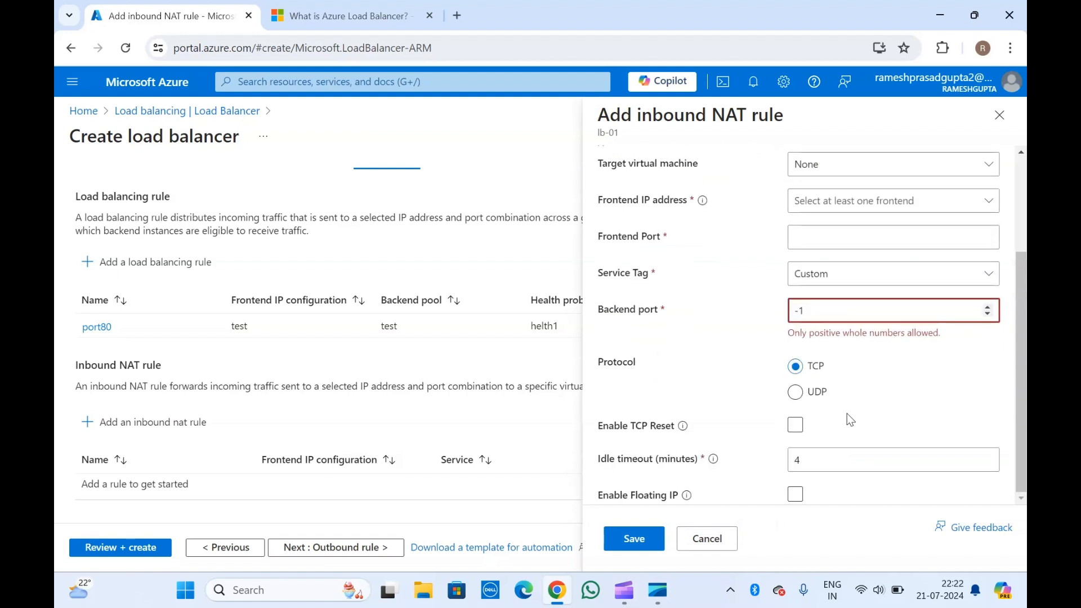
pyautogui.scroll(1, 847, 413)
pyautogui.scroll(2, 847, 413)
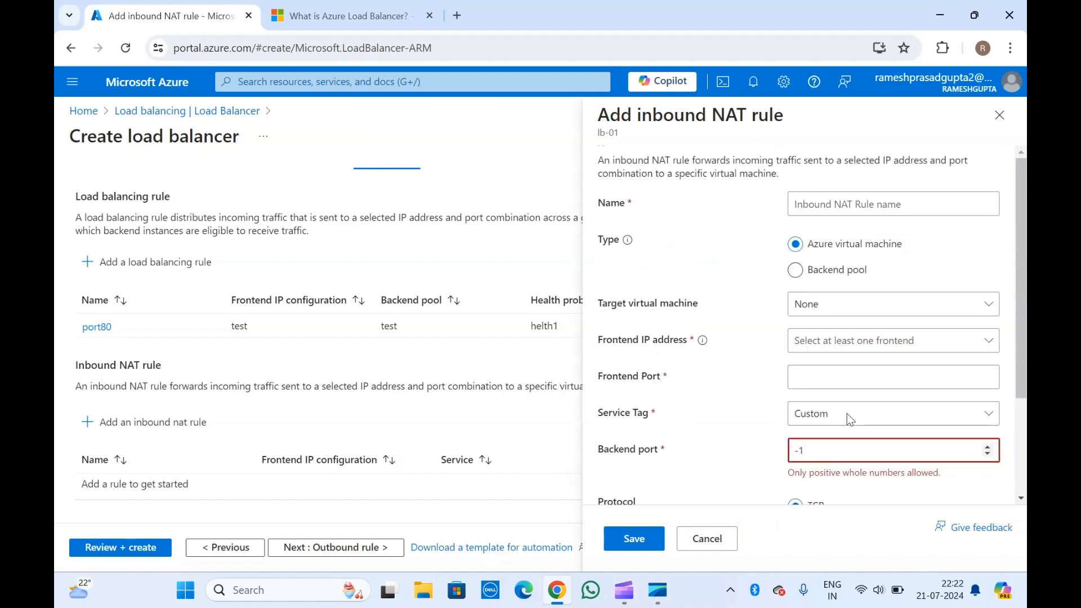
# - Examine the inbound NAT rule settings for the Backend pool type and close the form without saving
pyautogui.click(826, 275)
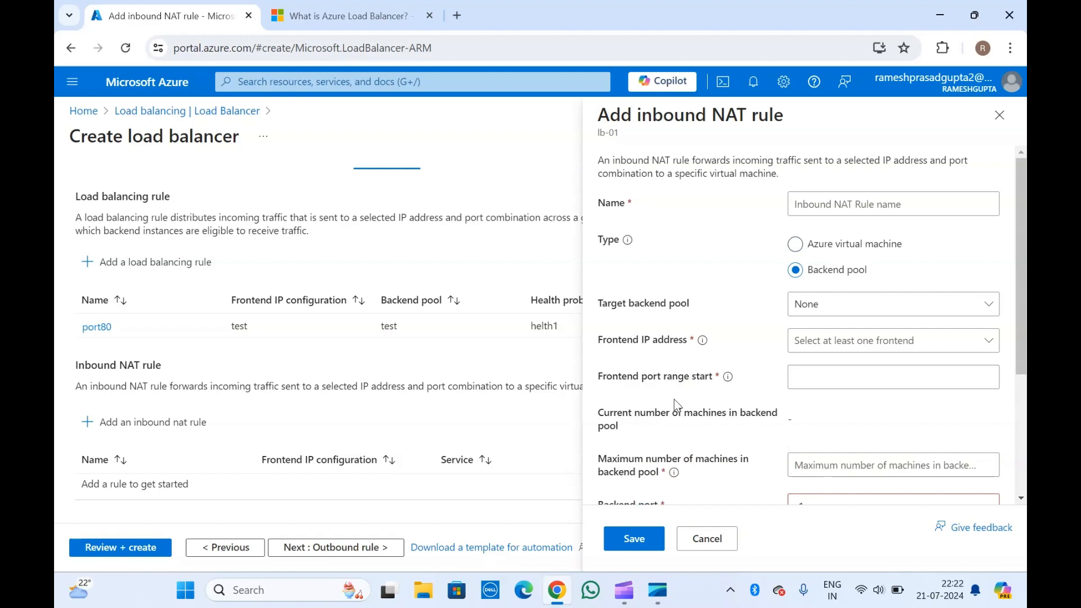
pyautogui.scroll(-1, 673, 399)
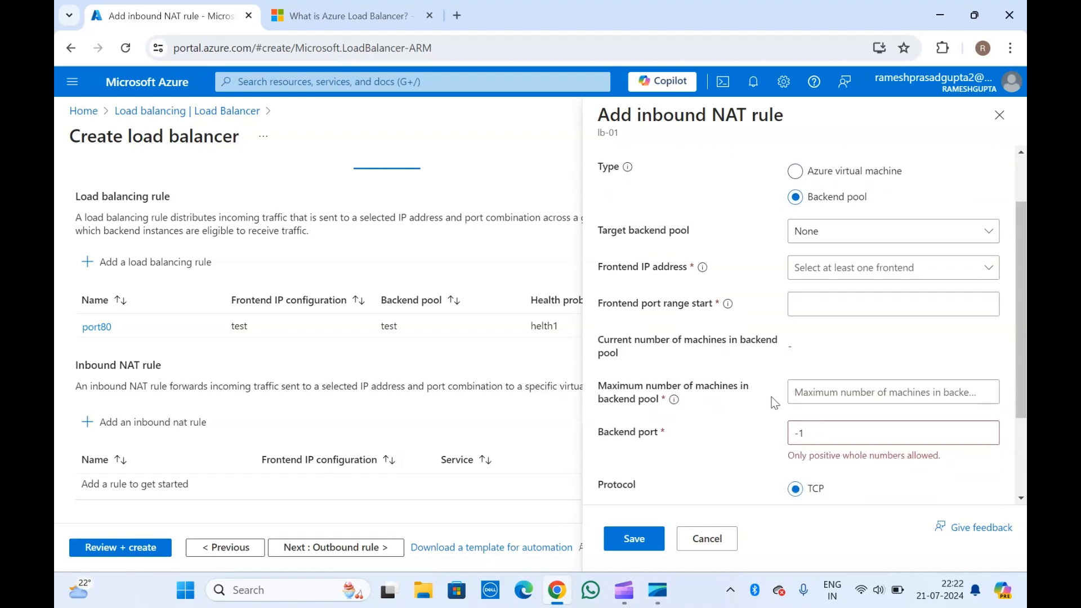
pyautogui.scroll(-3, 772, 401)
pyautogui.scroll(3, 773, 401)
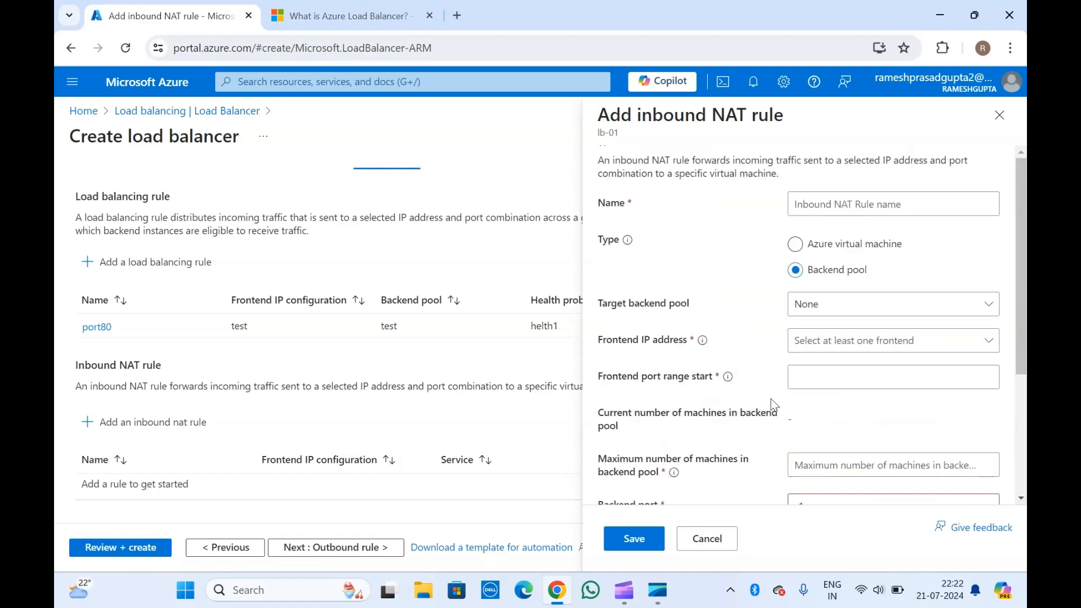
pyautogui.click(1000, 116)
# - Review the port80 load balancing rule and read the inbound NAT rule description
pyautogui.scroll(1, 493, 336)
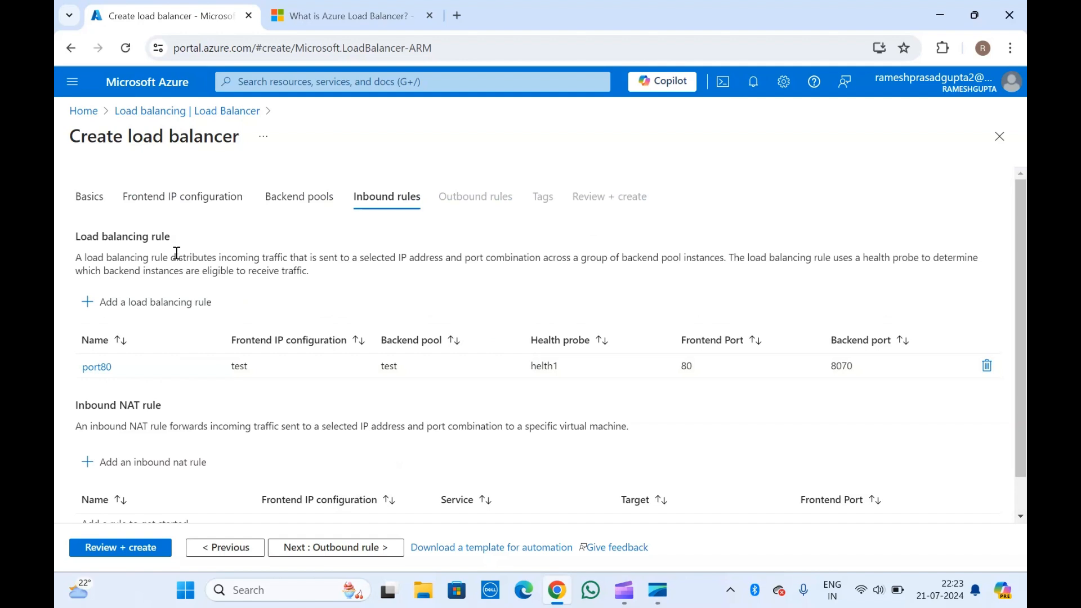
pyautogui.scroll(-1, 176, 253)
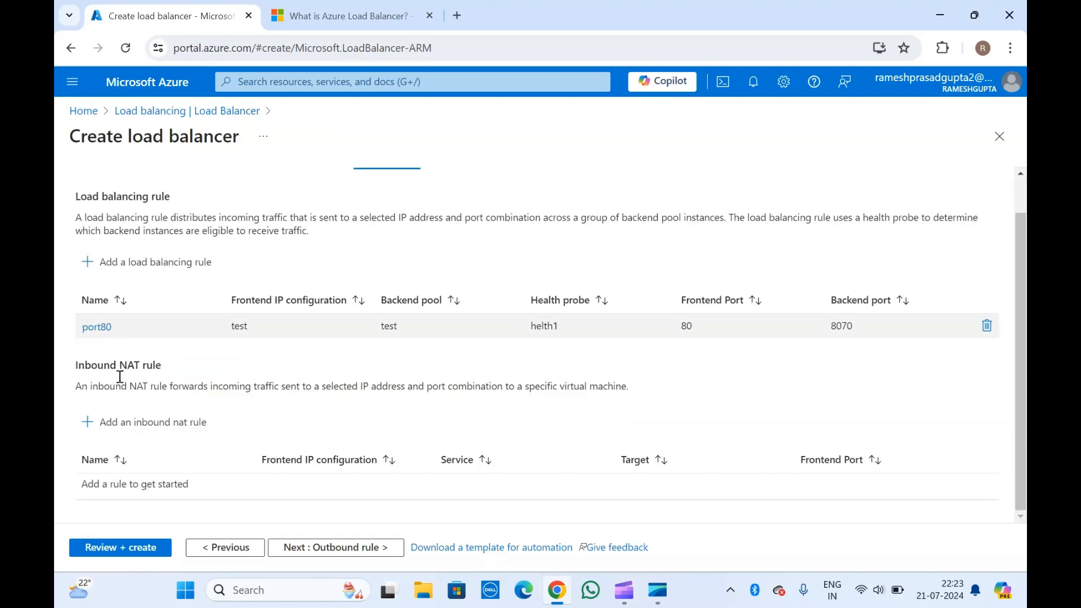
pyautogui.moveTo(148, 386); pyautogui.dragTo(469, 387)
pyautogui.click(473, 386)
pyautogui.scroll(1, 193, 376)
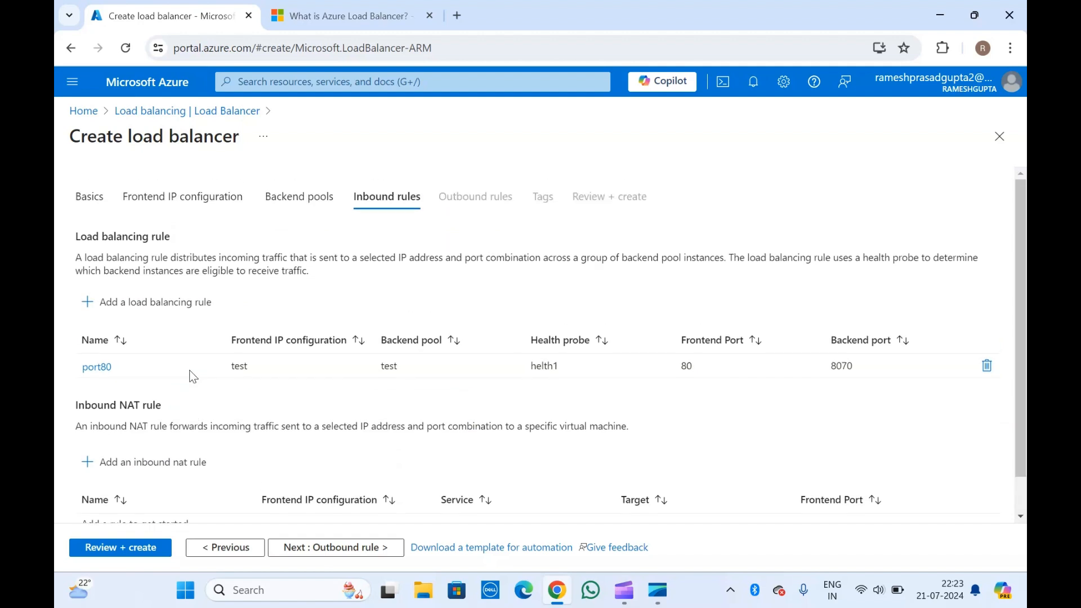
# - Proceed to the outbound rules and read the description of what an outbound rule does
pyautogui.click(326, 549)
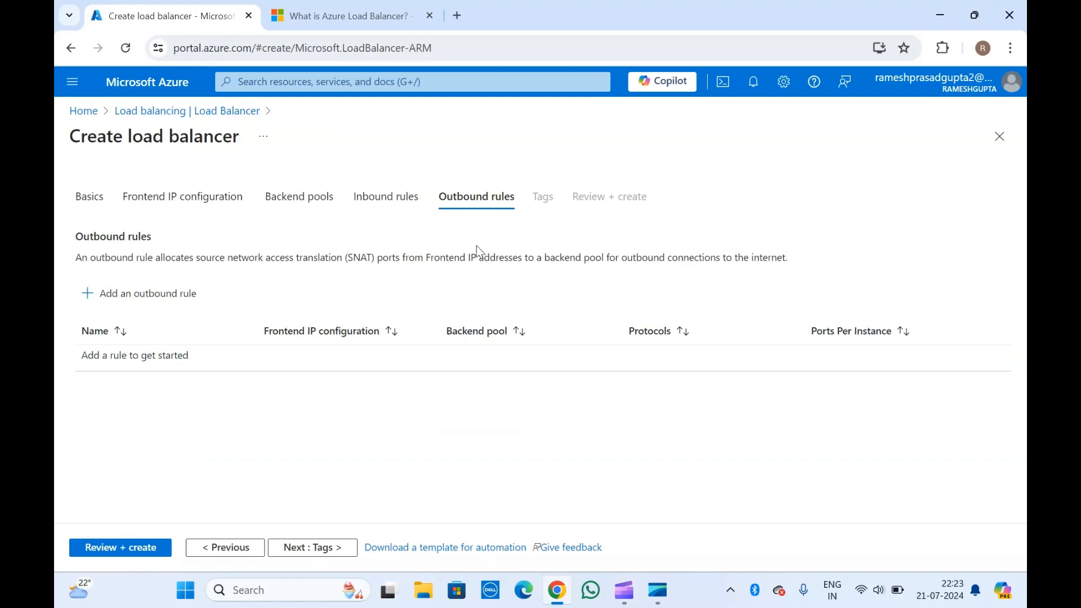
pyautogui.tripleClick(522, 262)
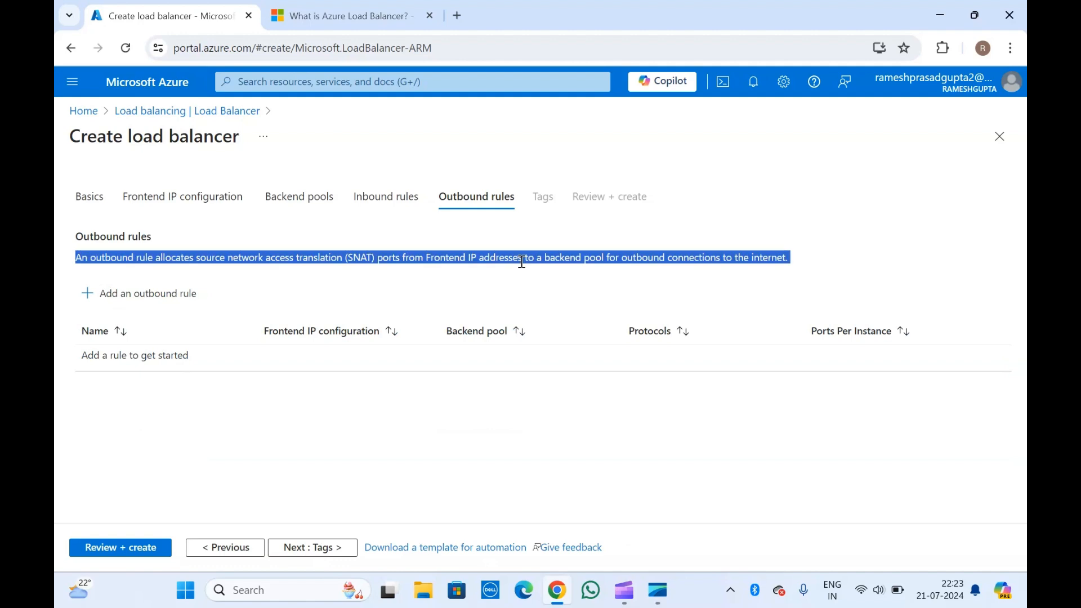
pyautogui.click(522, 261)
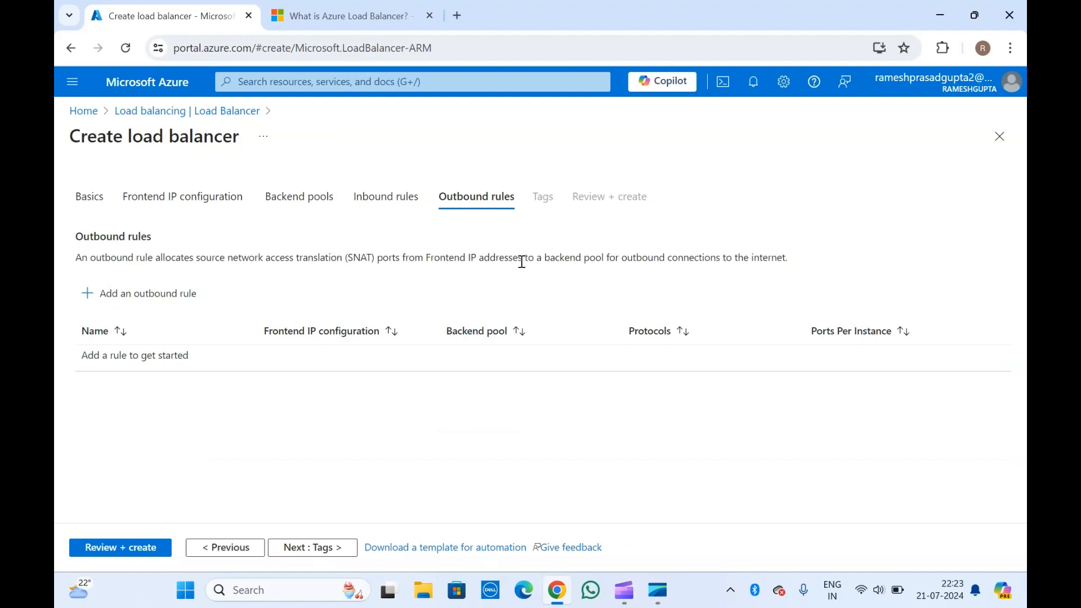
# - Start a new outbound rule named test1 and assign it the frontend IP address test
pyautogui.click(148, 301)
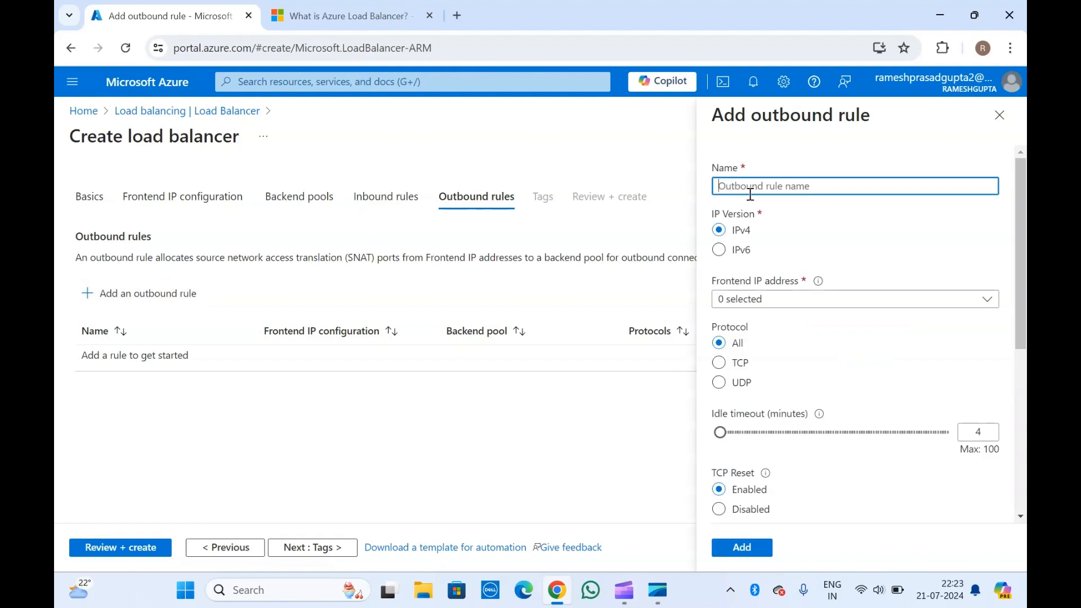
pyautogui.click(768, 192)
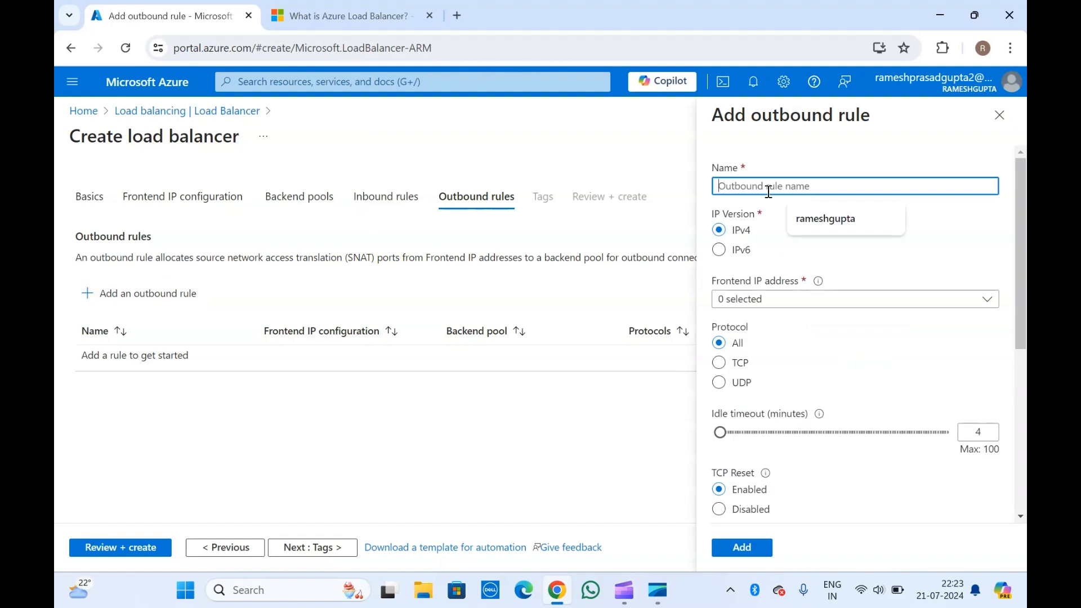
pyautogui.write('test1')
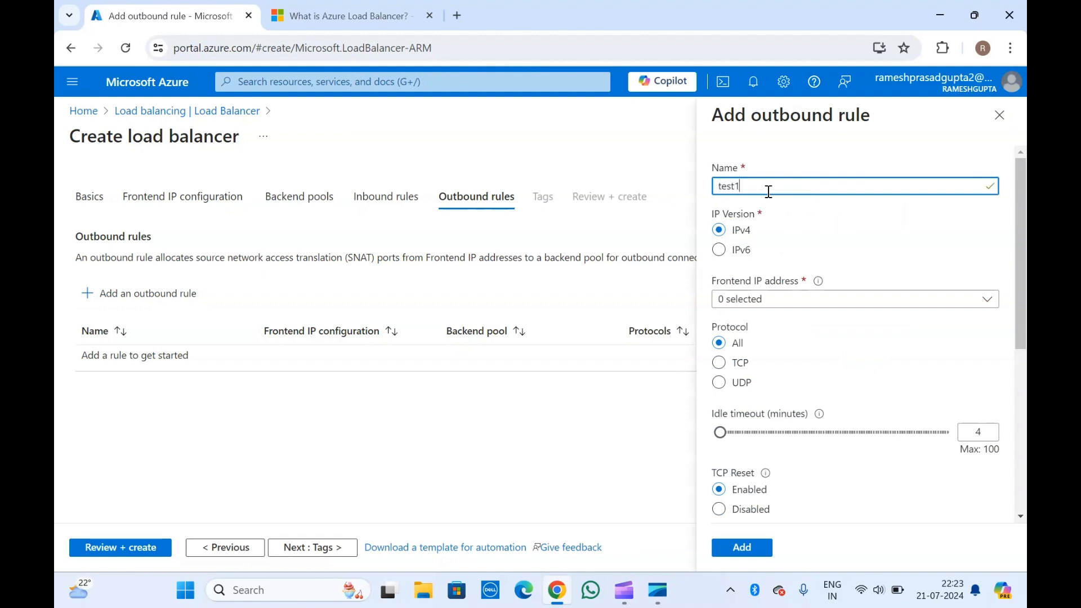
pyautogui.click(797, 306)
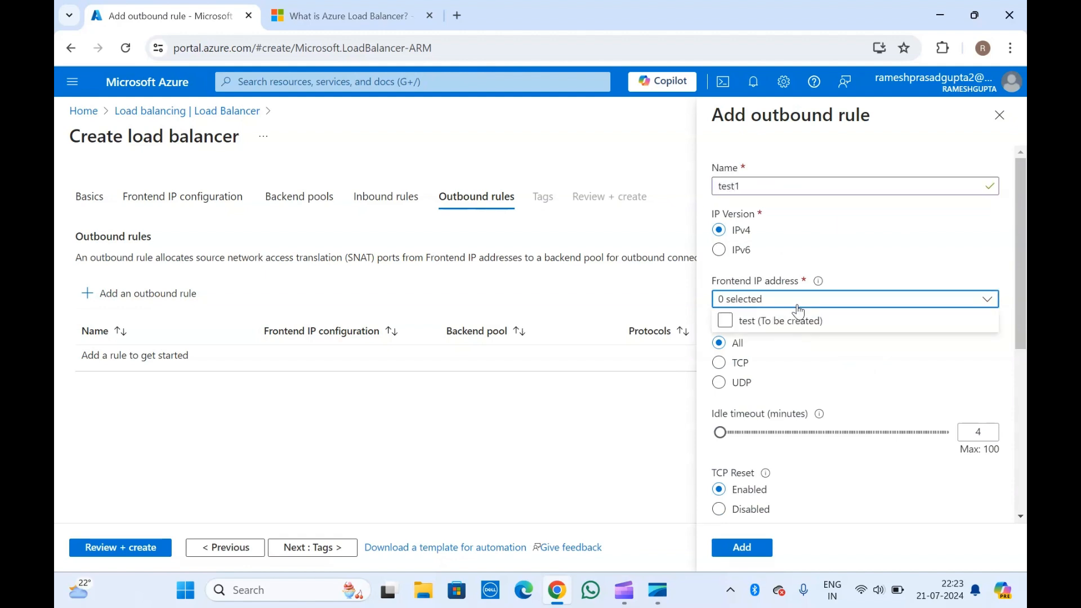
pyautogui.click(791, 328)
pyautogui.click(759, 280)
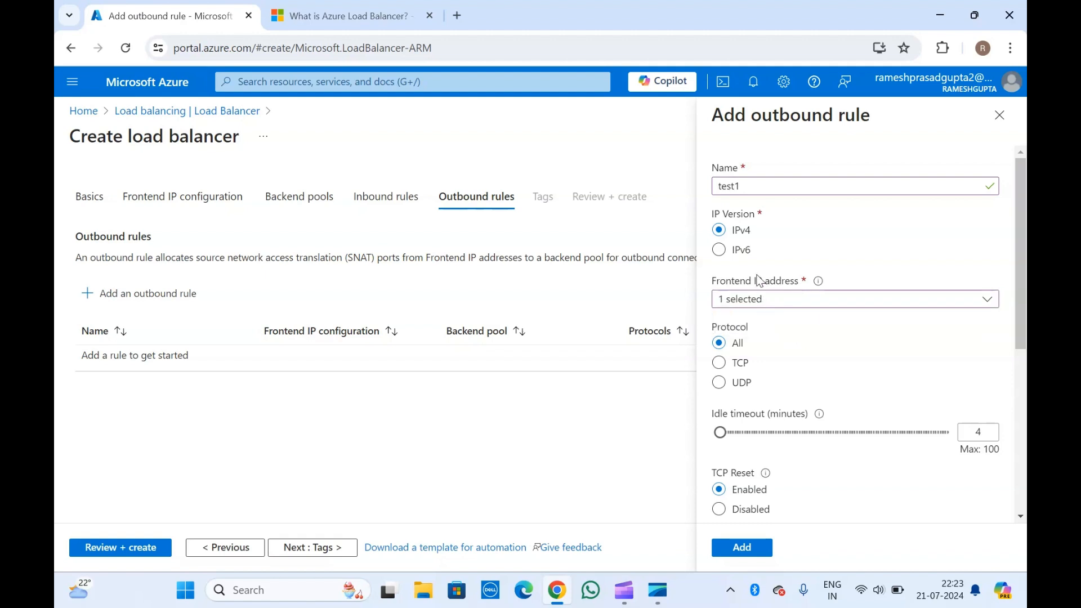
# - Set the outbound rule's protocol to TCP and its backend pool to test
pyautogui.scroll(-2, 758, 280)
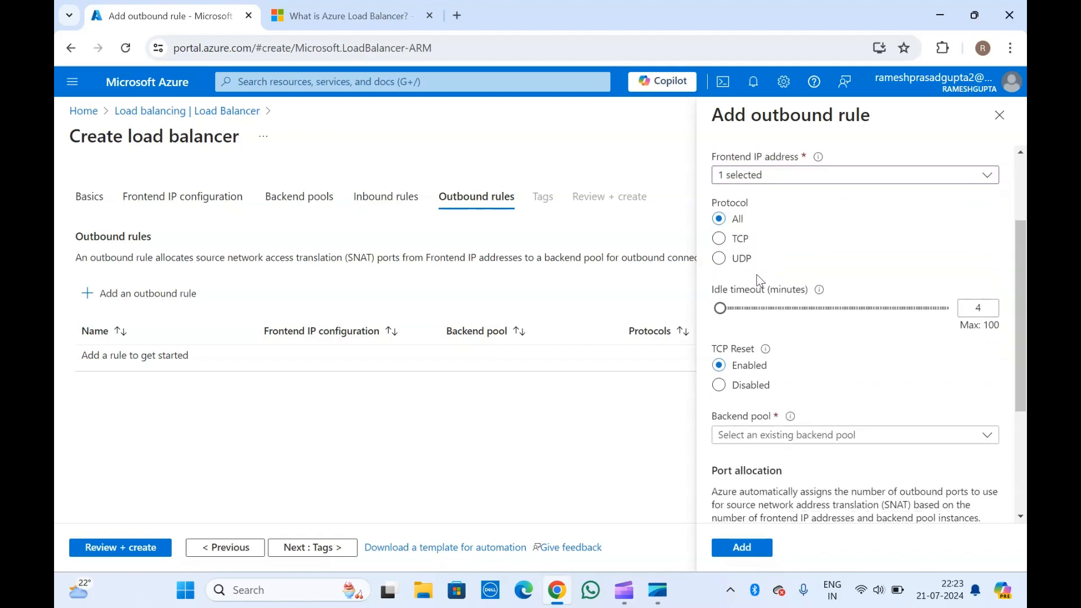
pyautogui.click(733, 246)
pyautogui.scroll(-3, 732, 251)
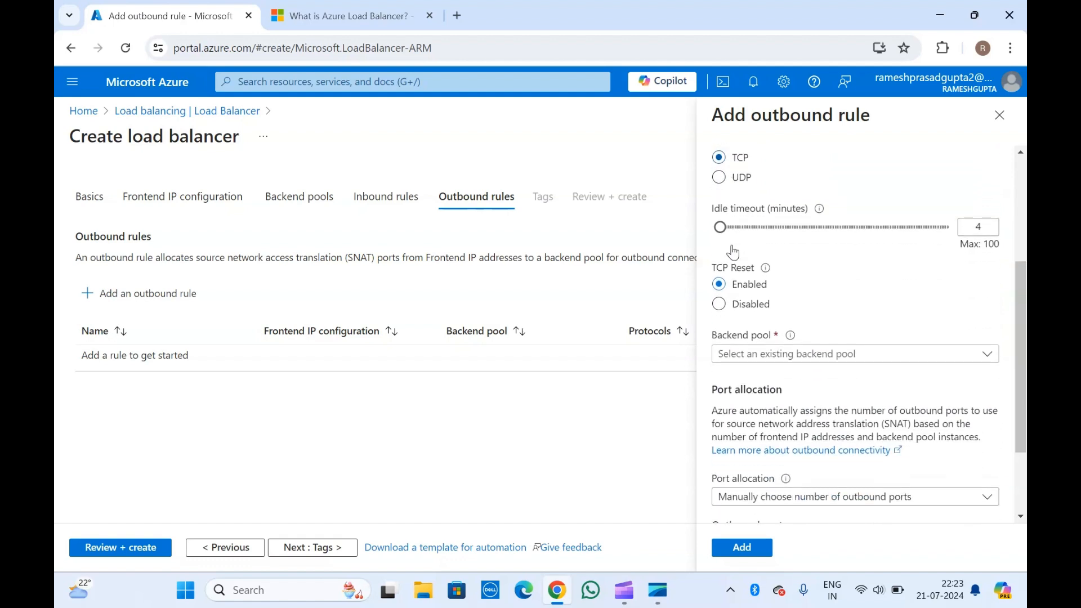
pyautogui.click(764, 295)
pyautogui.click(760, 309)
pyautogui.scroll(-1, 765, 313)
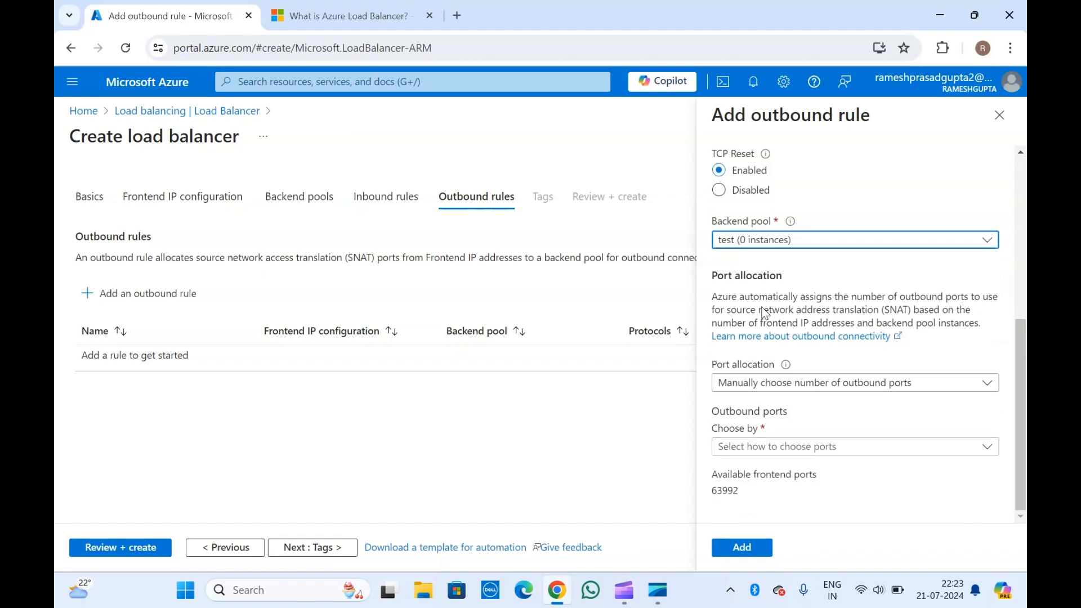
# - Try choosing the outbound ports by Ports per instance
pyautogui.click(777, 451)
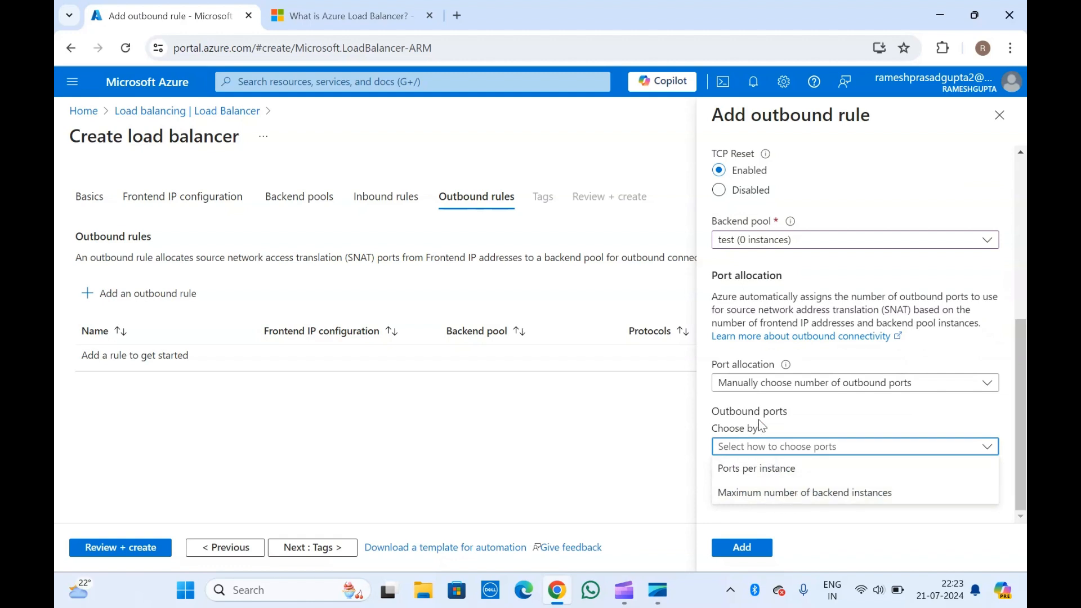
pyautogui.click(768, 471)
pyautogui.scroll(-2, 749, 411)
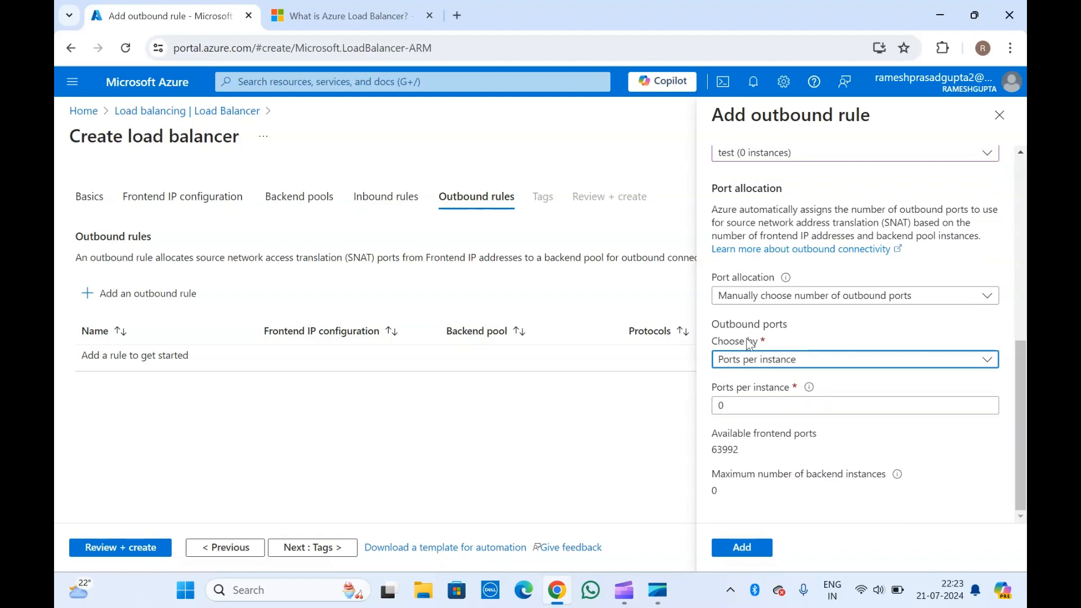
pyautogui.click(751, 407)
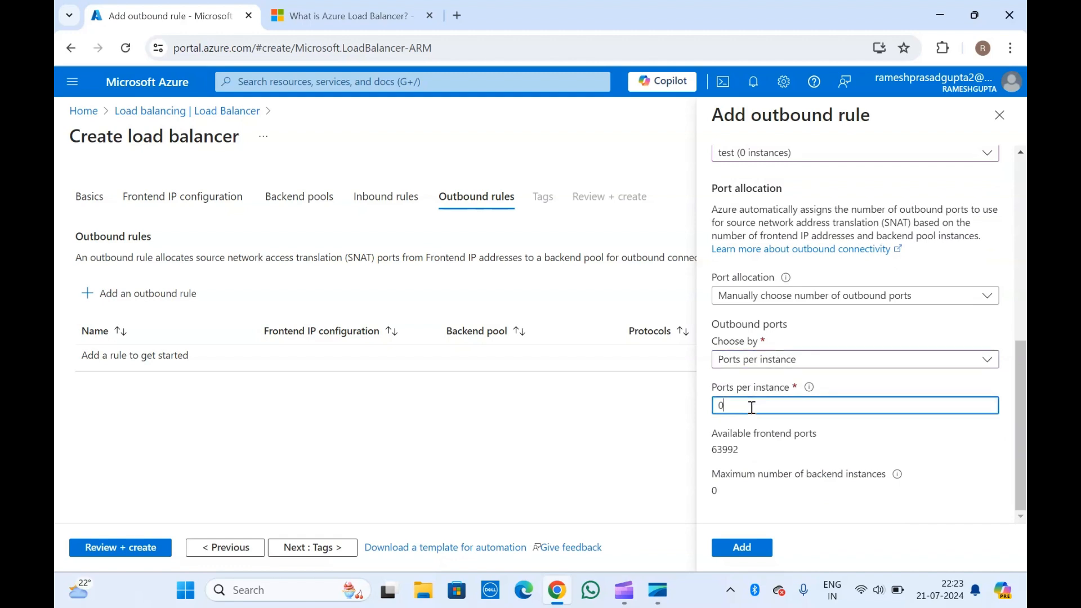
# - Choose the outbound ports by Maximum number of backend instances and add the outbound rule
pyautogui.click(769, 359)
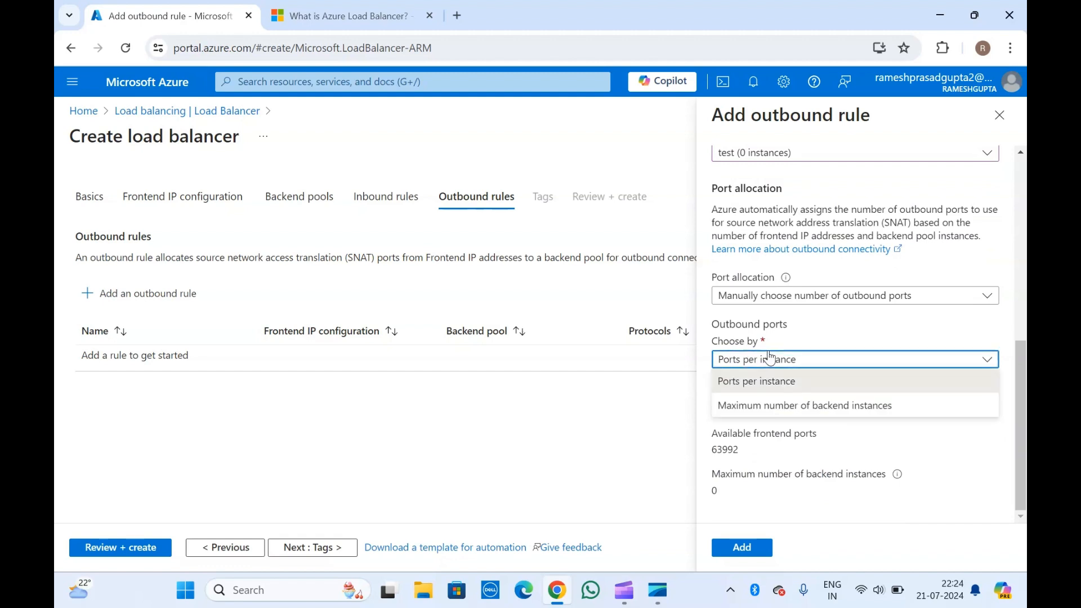
pyautogui.click(773, 406)
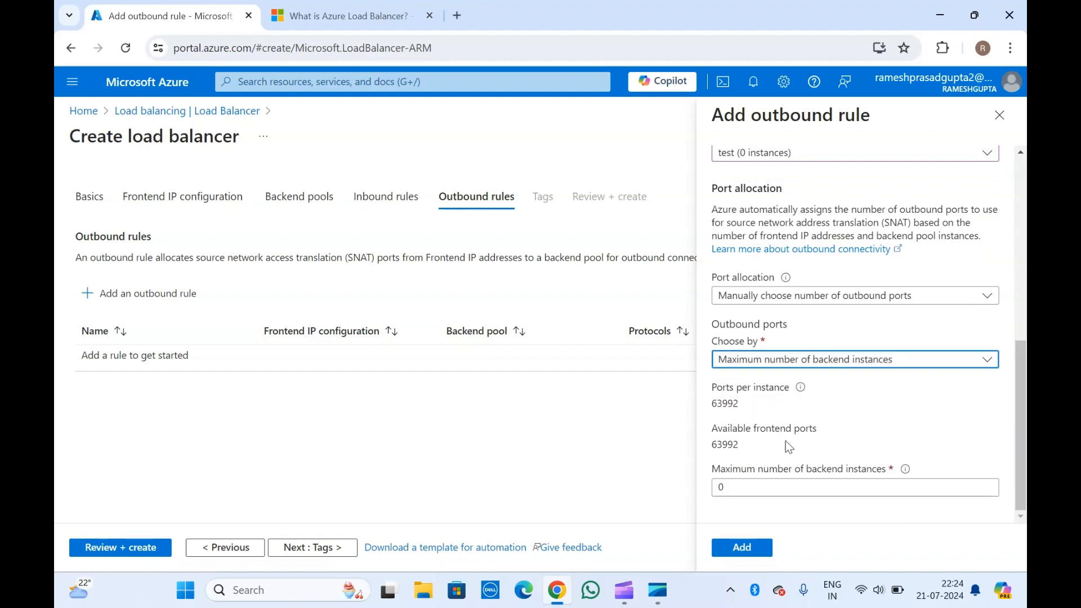
pyautogui.click(743, 547)
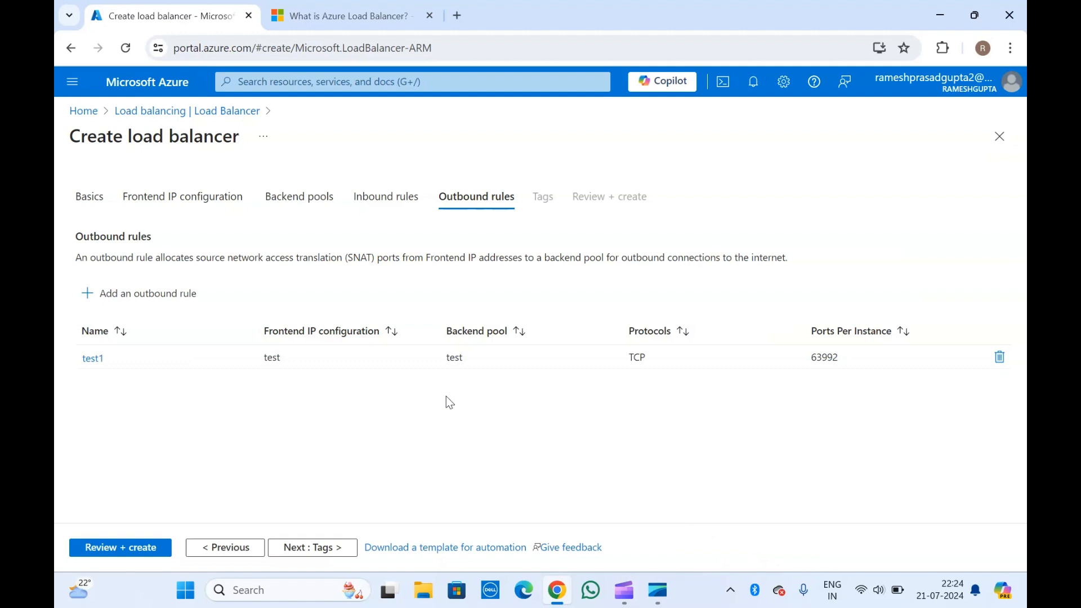
# - Leave the tags empty, proceed to the final review and create the load balancer
pyautogui.click(316, 550)
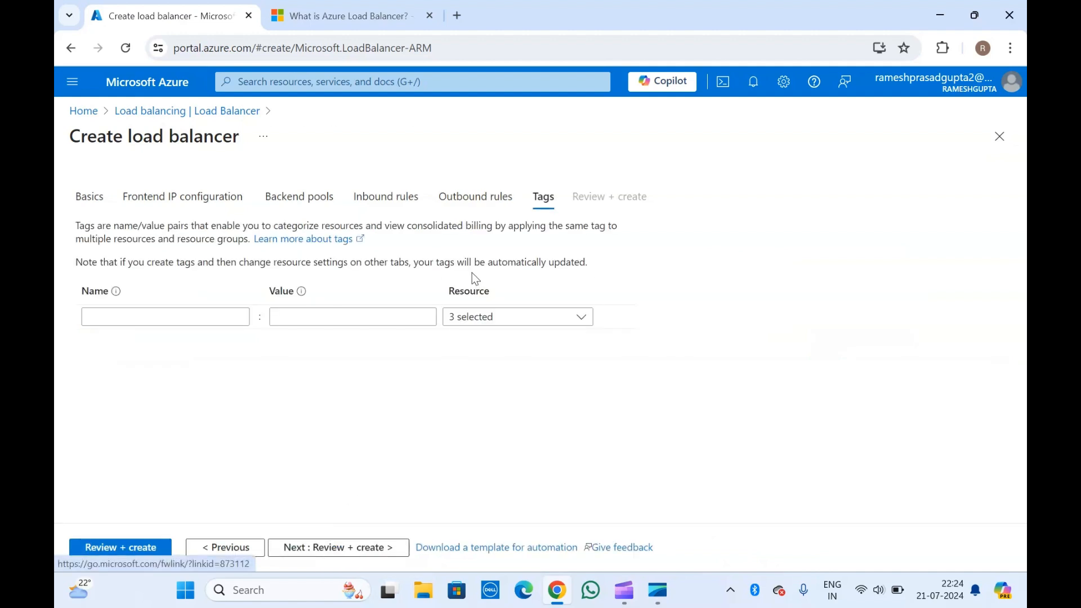
pyautogui.click(338, 541)
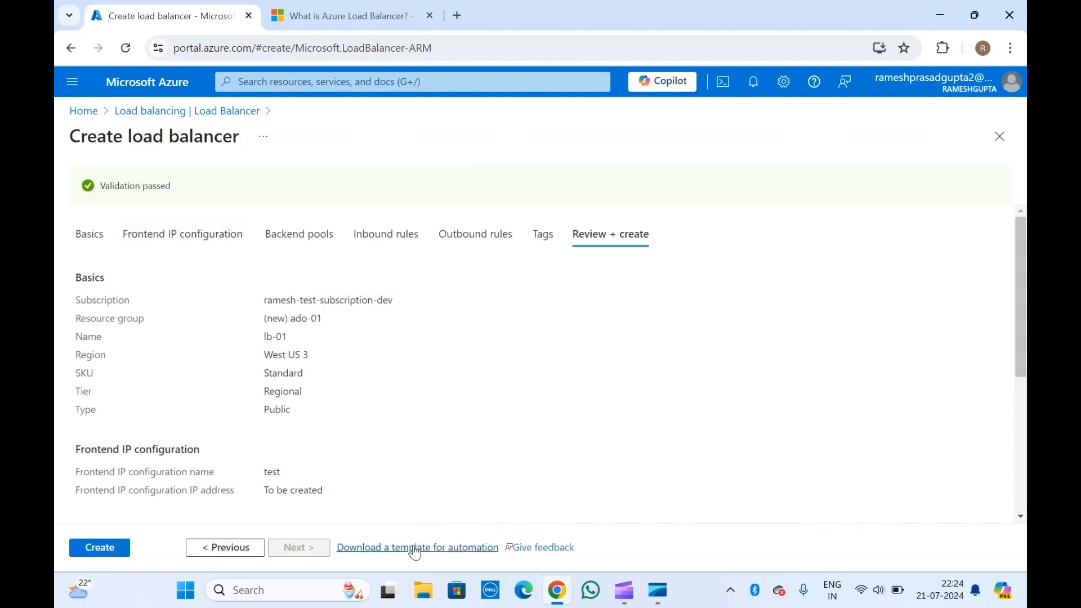
pyautogui.click(107, 549)
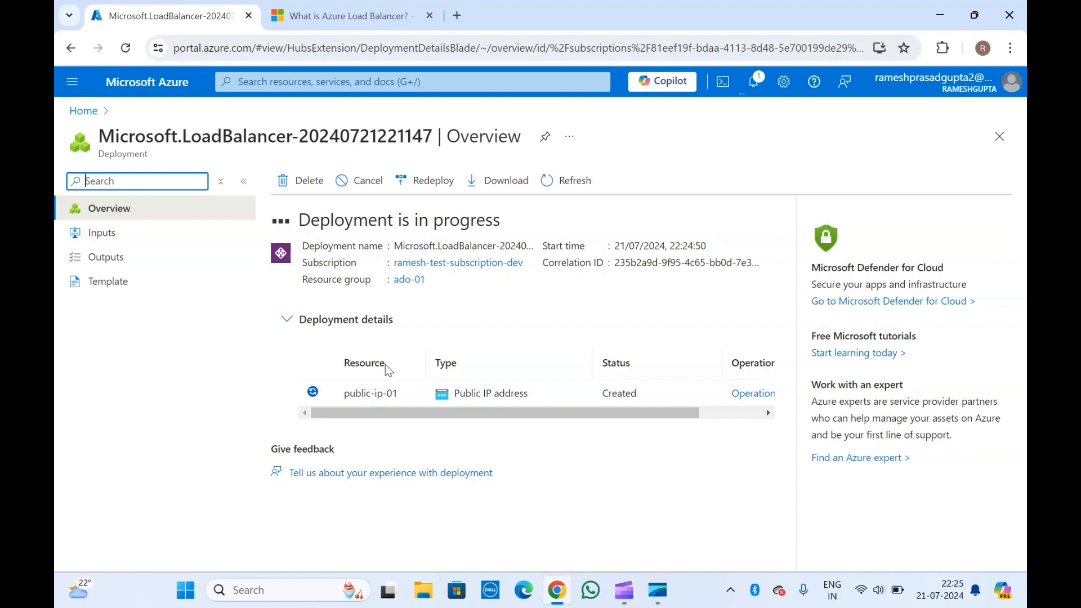
# - Examine the deployment details for the resources, types and statuses of the load balancer deployment
pyautogui.doubleClick(496, 395)
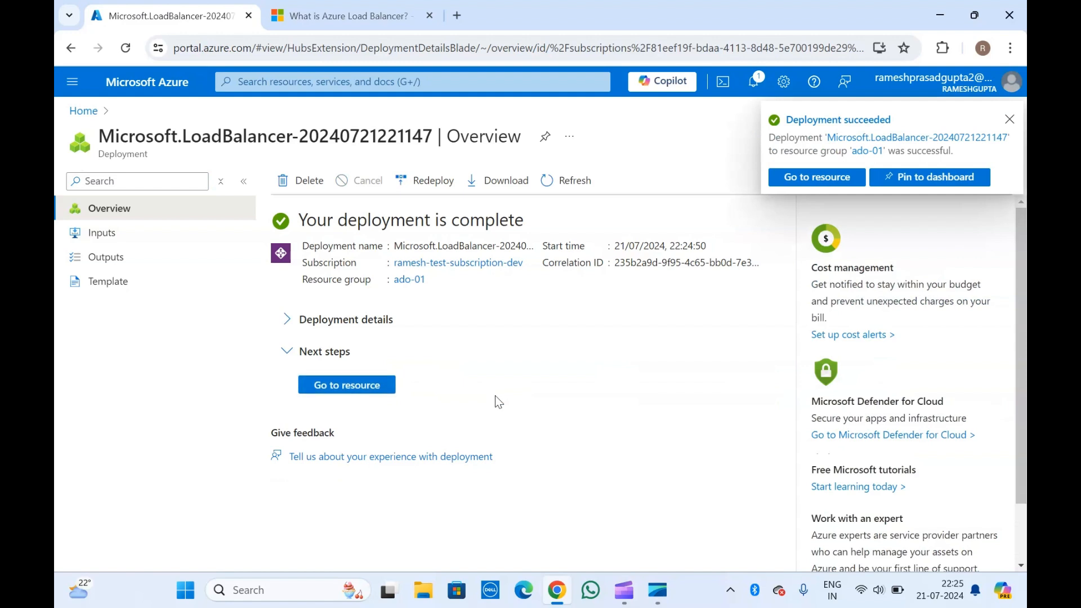
pyautogui.click(286, 319)
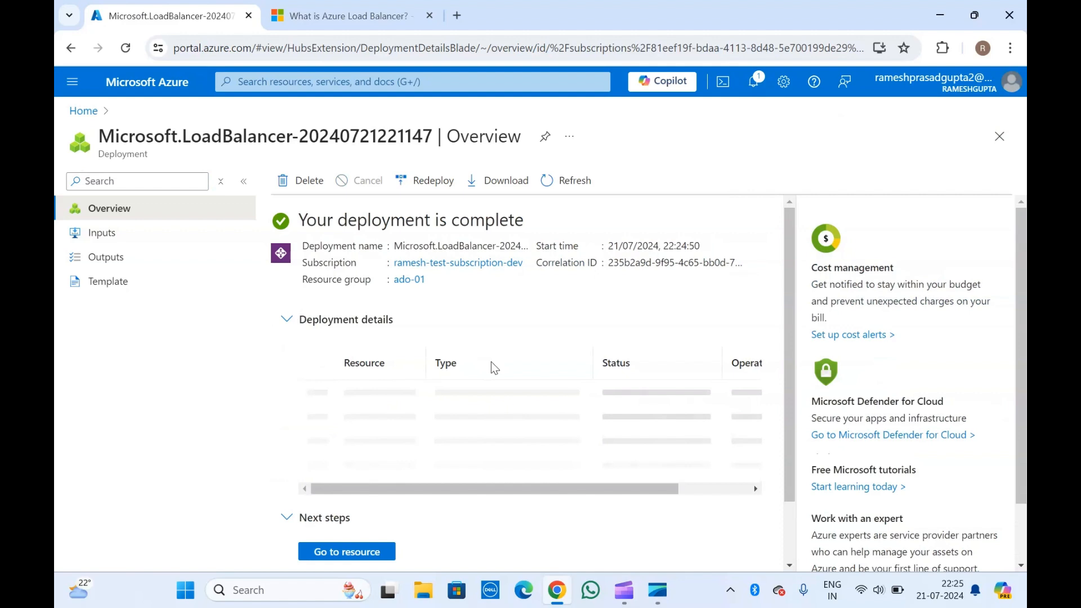
pyautogui.scroll(-1, 491, 367)
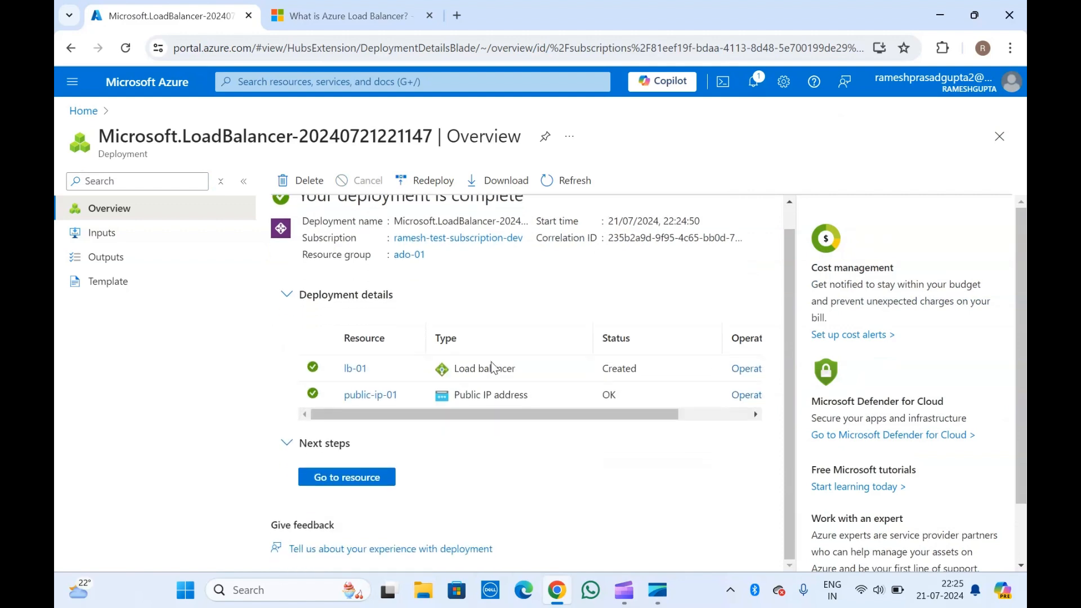
pyautogui.hscroll(2, 552, 376)
pyautogui.hscroll(-2, 552, 370)
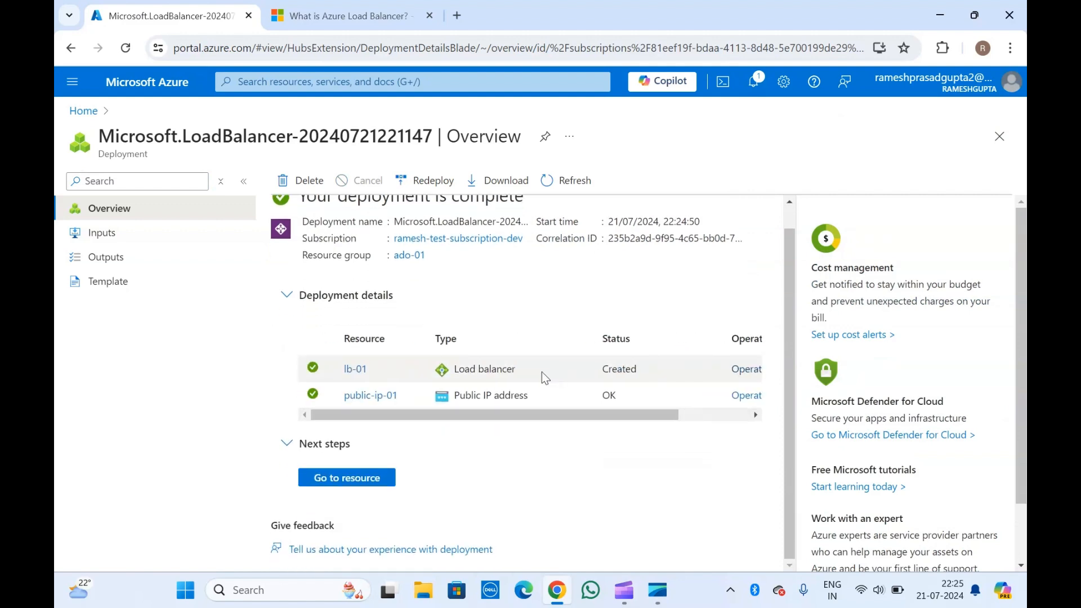
# - Open the deployed lb-01 resource and inspect the public IP address in its frontend IP configuration
pyautogui.click(378, 485)
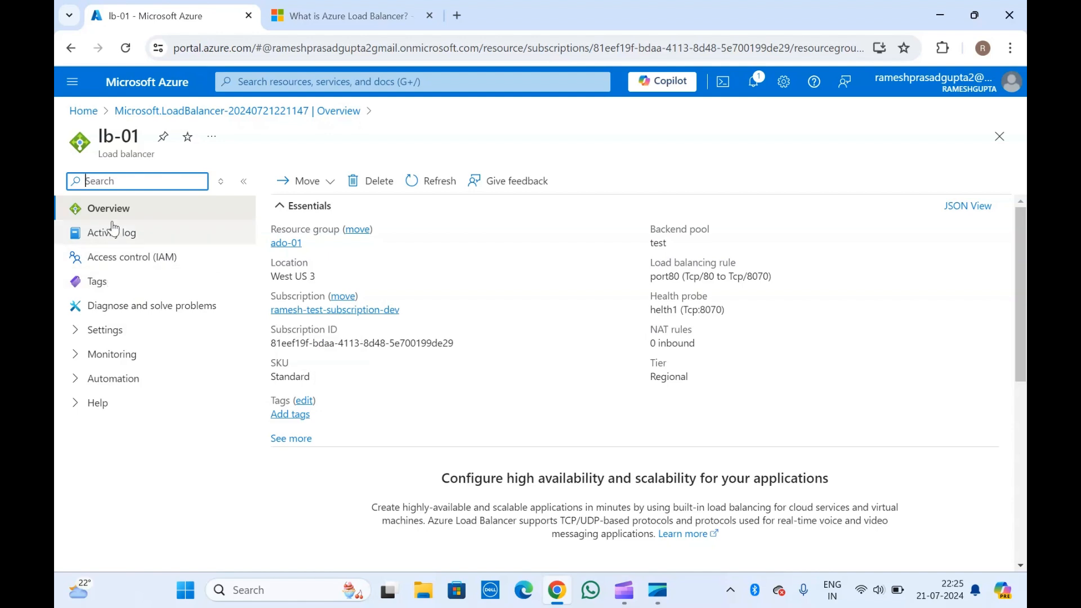
pyautogui.click(75, 331)
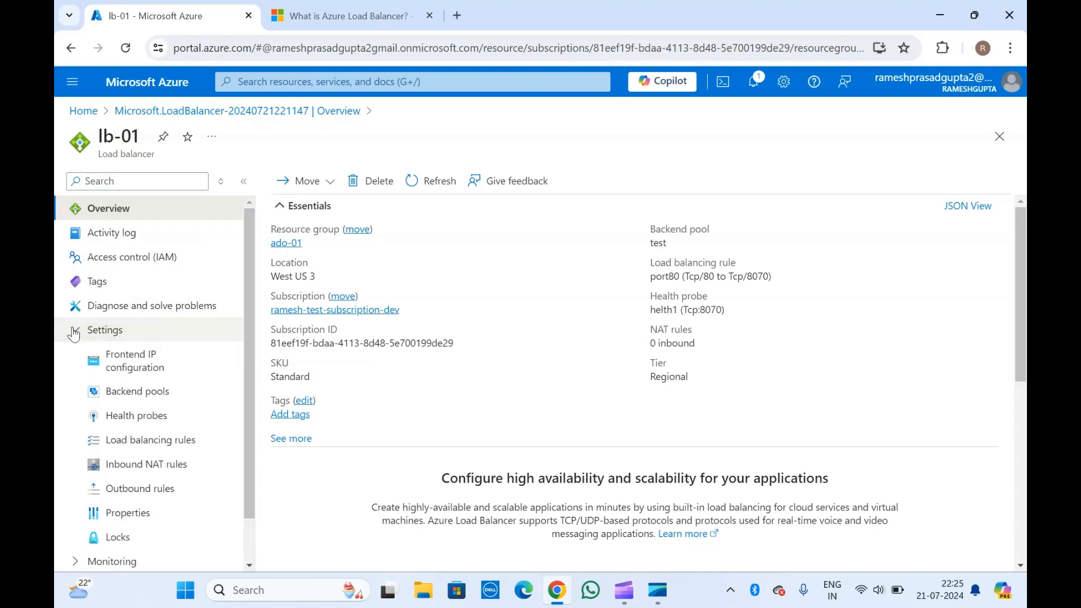
pyautogui.scroll(-1, 113, 338)
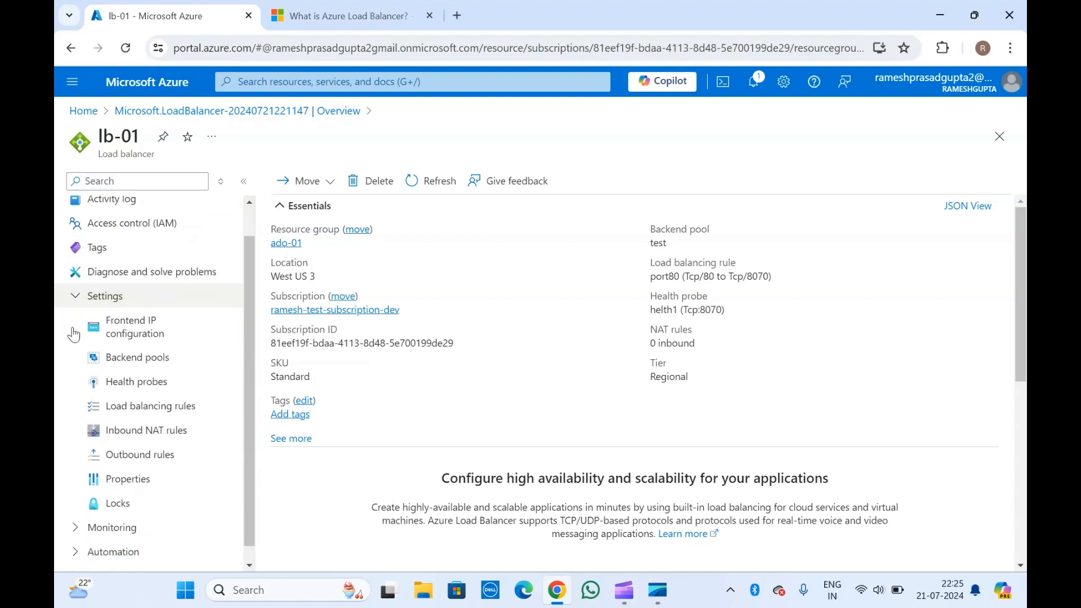
pyautogui.click(153, 308)
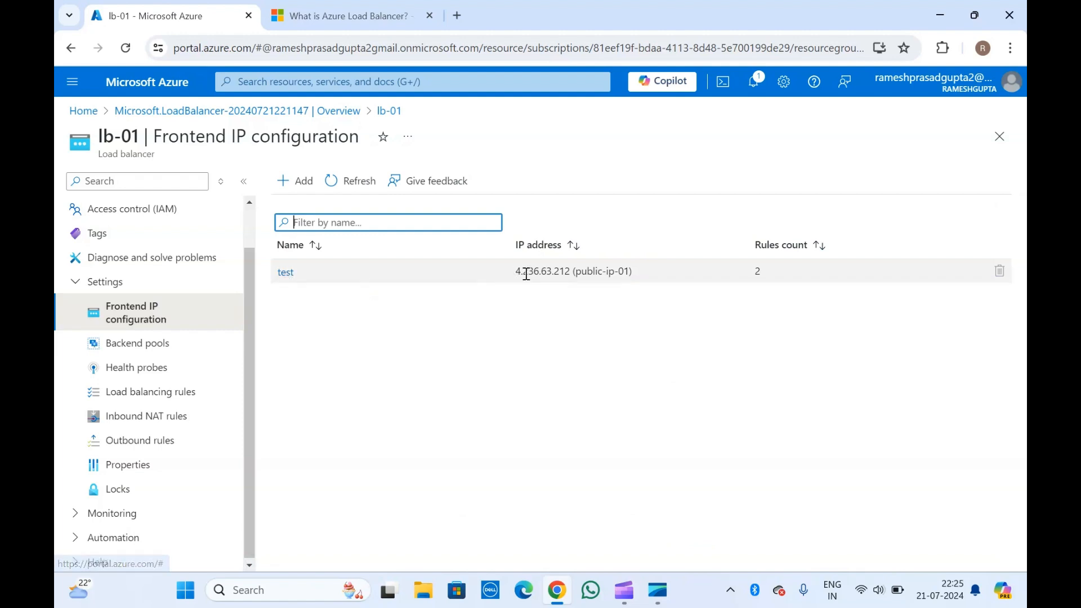
pyautogui.doubleClick(538, 269)
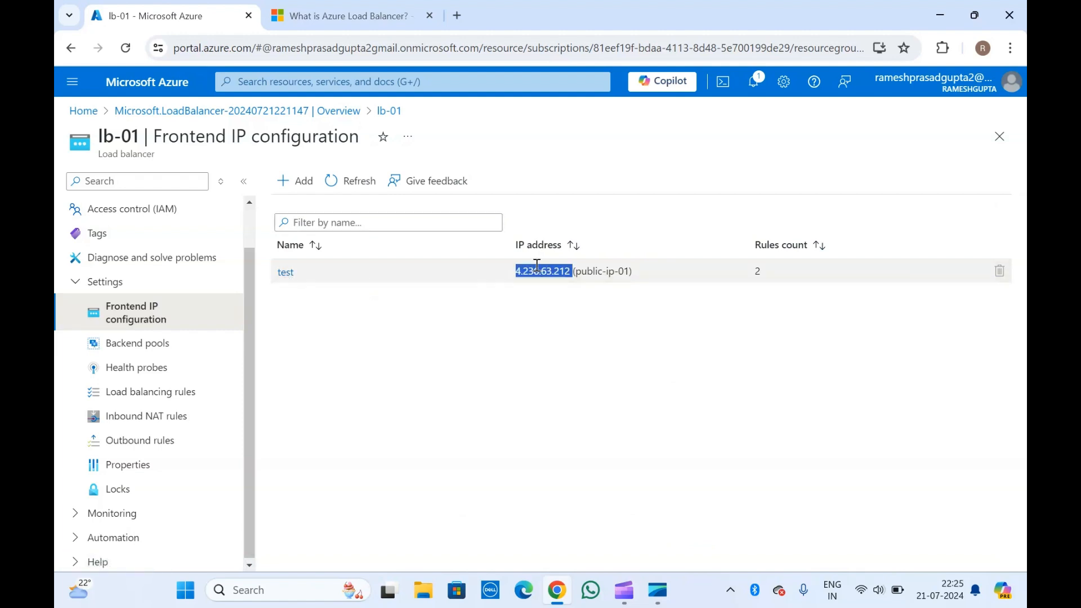
# - Inspect the backend pool test of lb-01 for the rules that use it and return to the backend pools
pyautogui.click(426, 345)
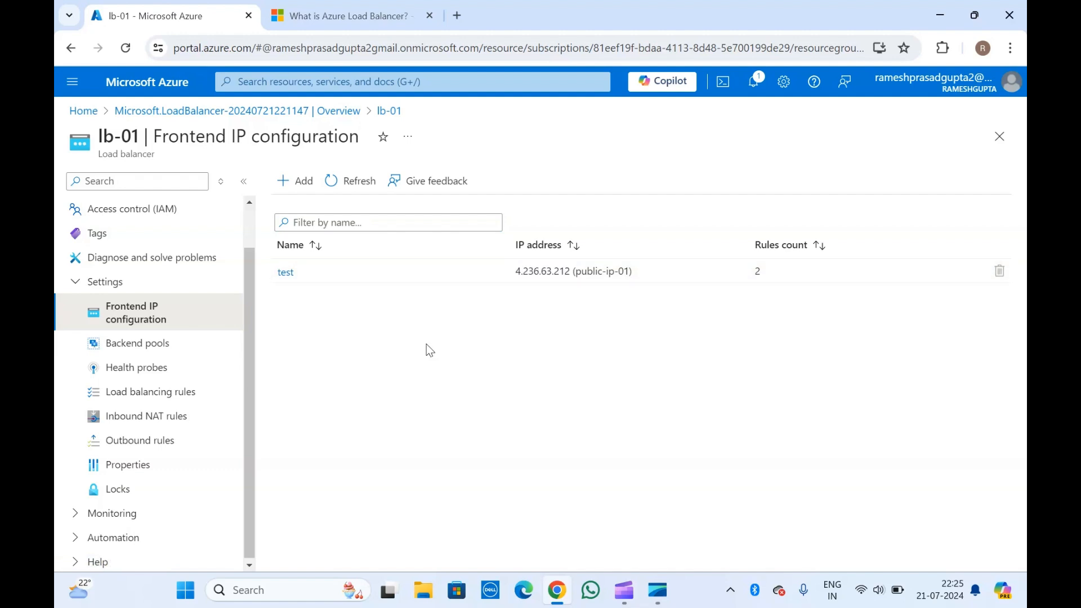
pyautogui.click(168, 356)
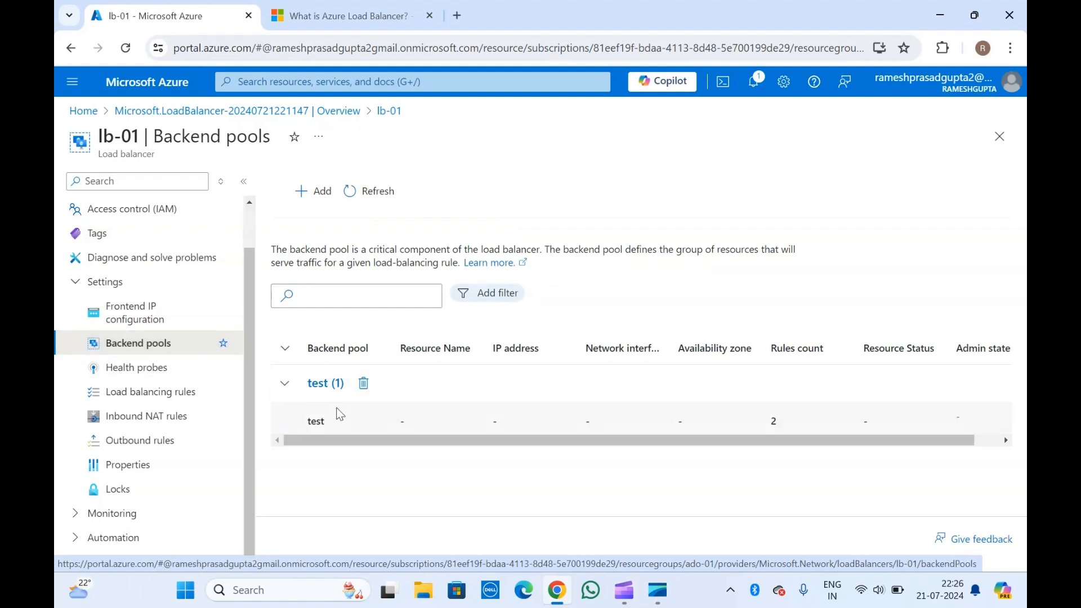
pyautogui.click(328, 386)
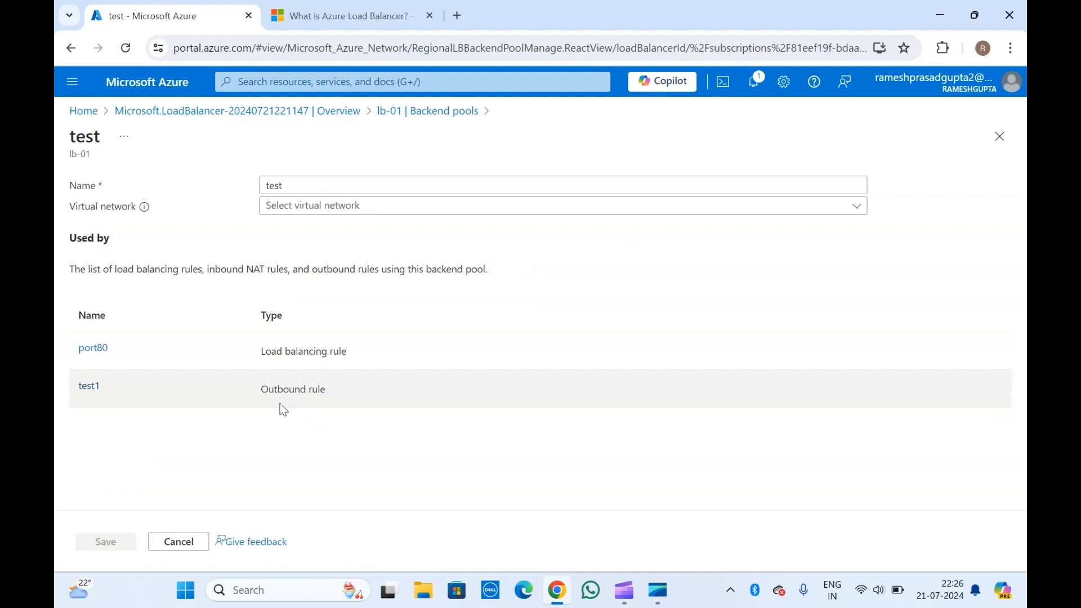
pyautogui.click(427, 115)
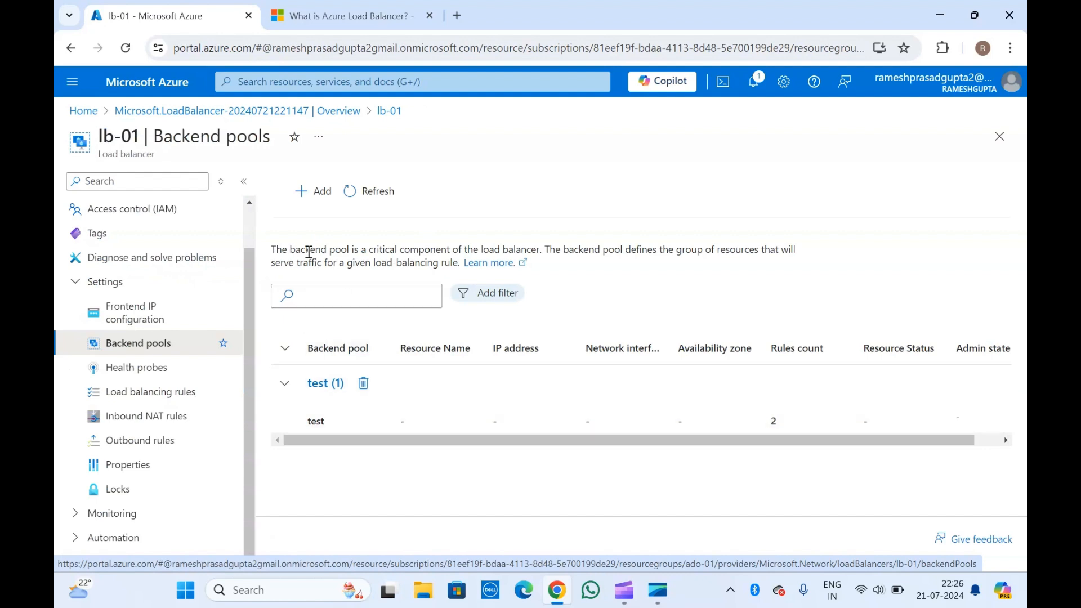
# - Review the health probes of lb-01 and its load balancing, inbound NAT and outbound rules
pyautogui.click(170, 373)
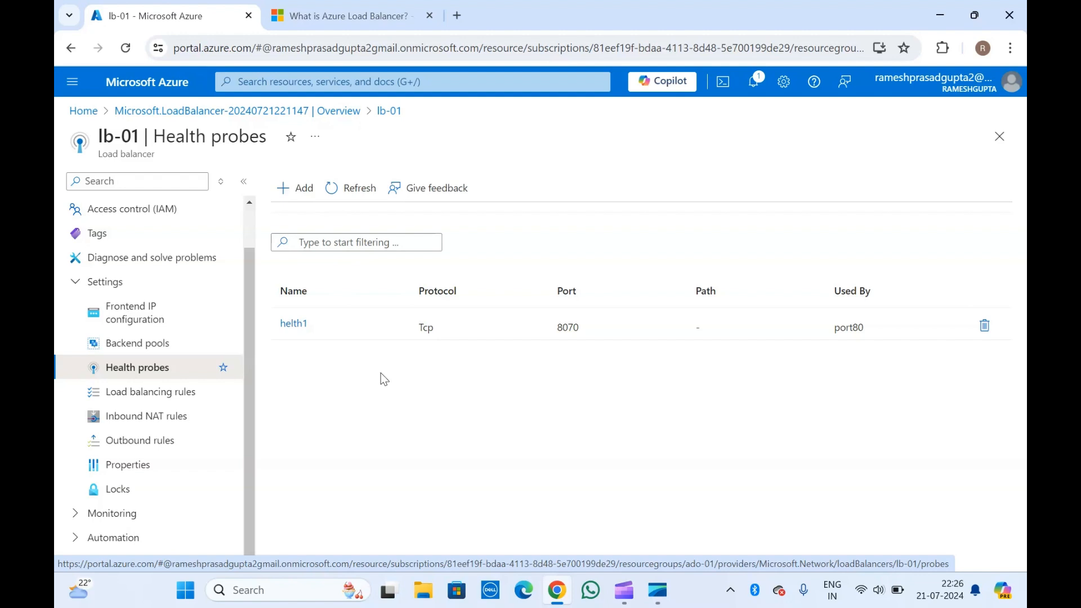
pyautogui.click(163, 395)
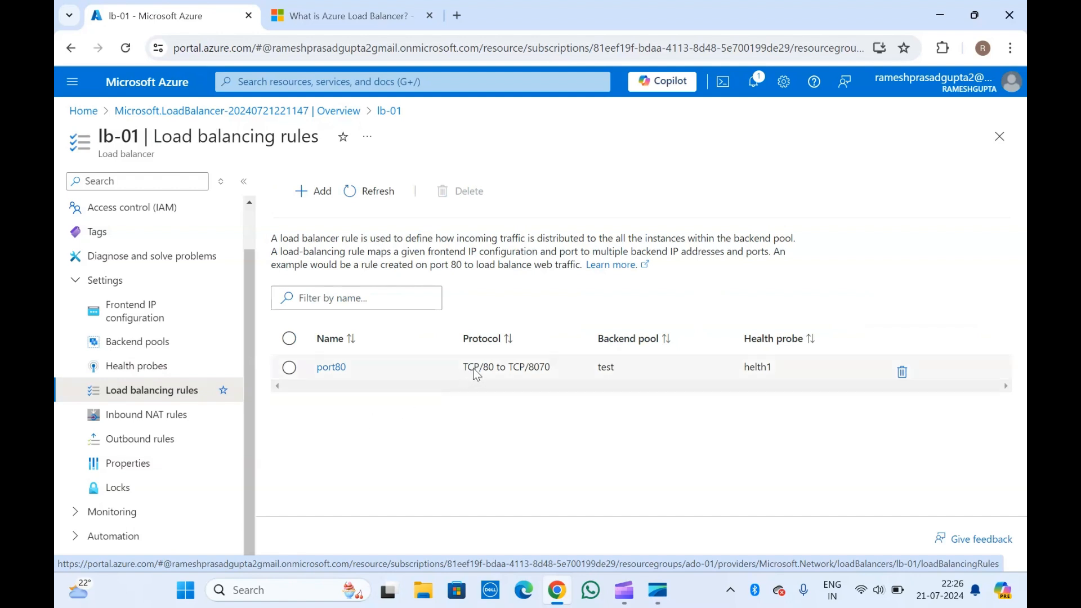
pyautogui.click(543, 370)
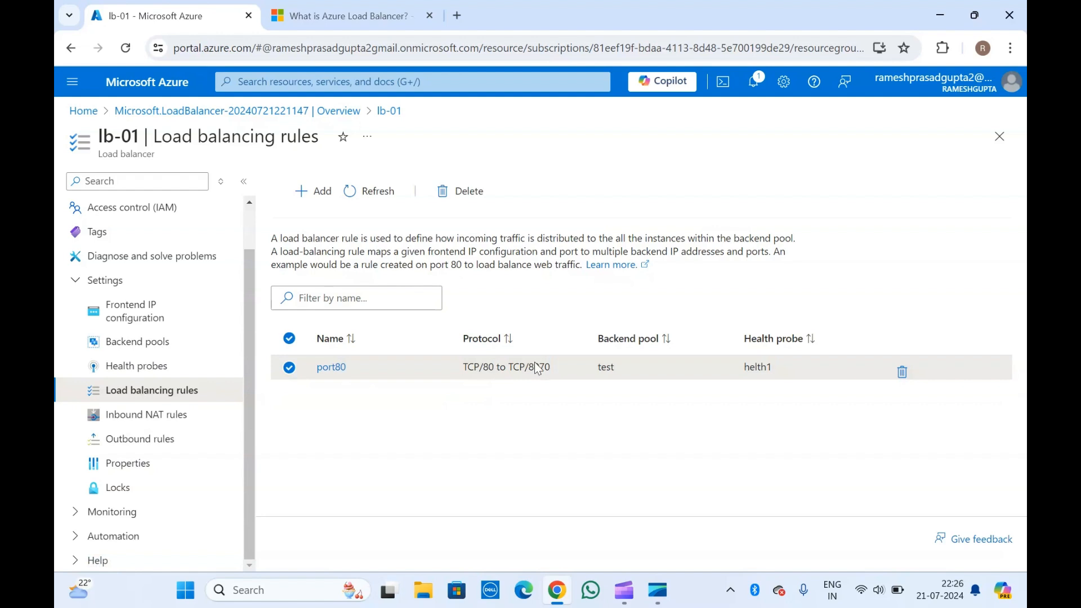
pyautogui.click(165, 419)
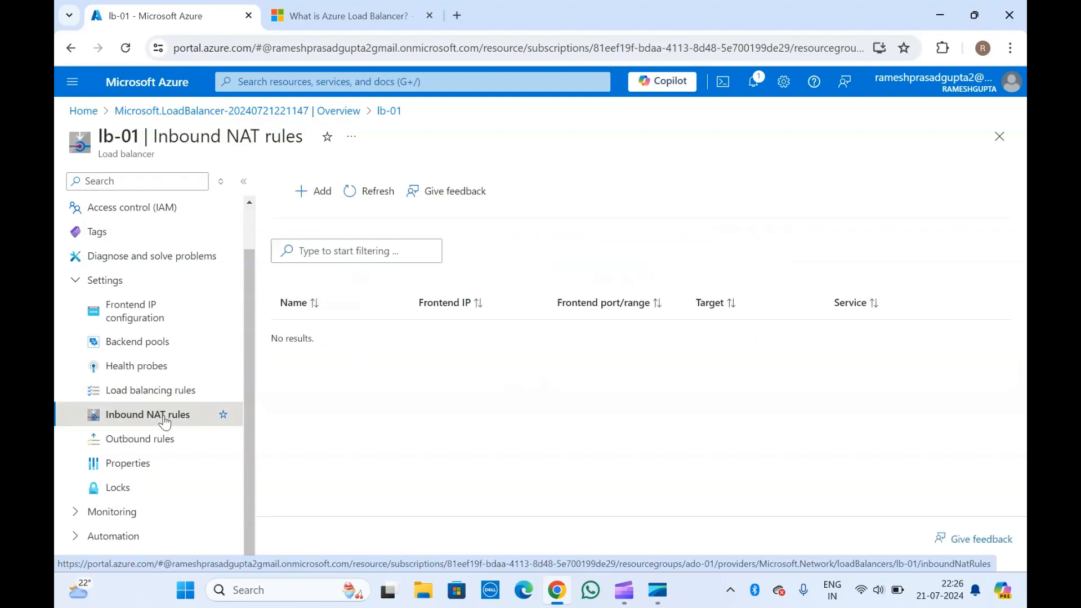
pyautogui.click(150, 442)
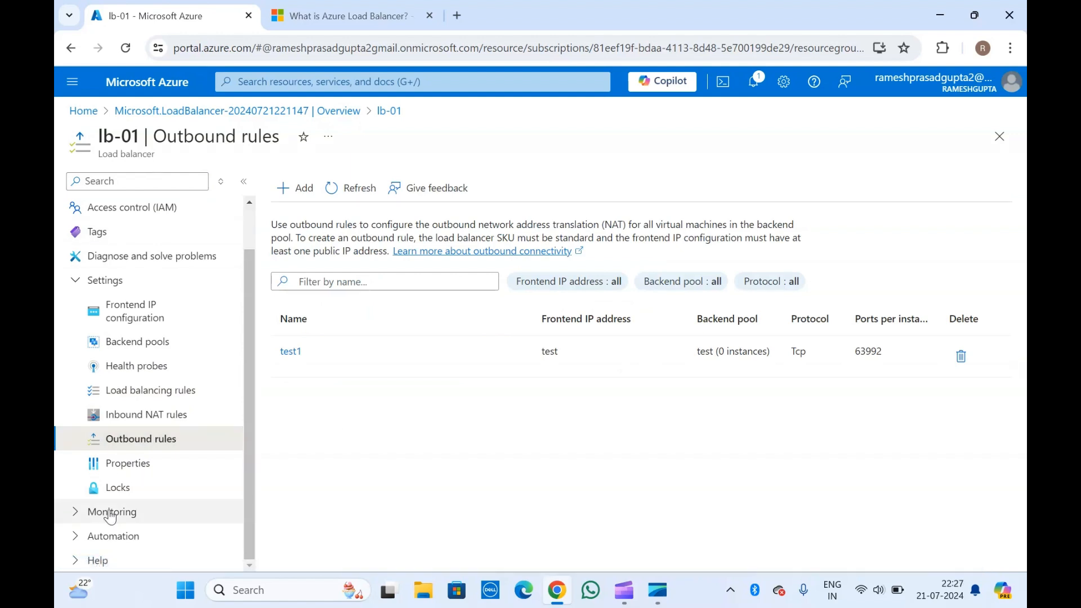
# - Look through the monitoring, automation and help options available for lb-01, and return to its overview
pyautogui.click(77, 513)
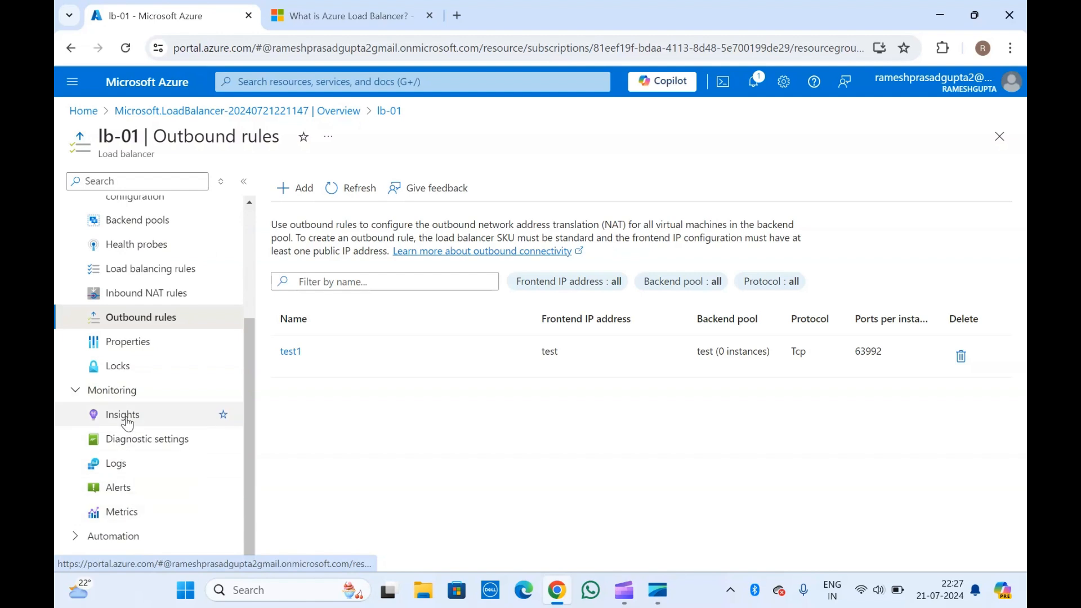
pyautogui.click(76, 540)
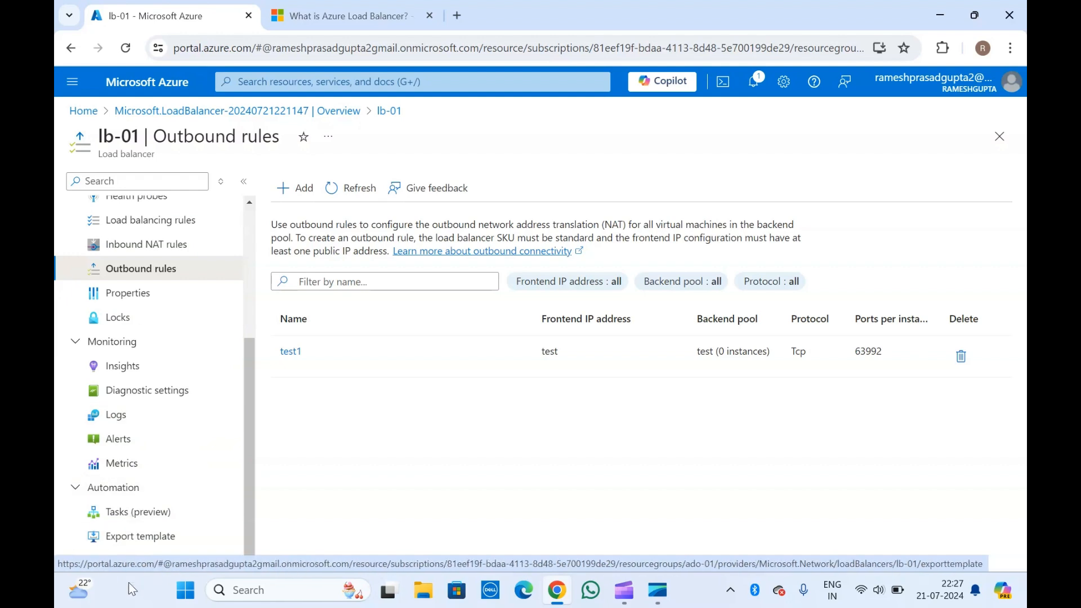
pyautogui.scroll(-1, 86, 563)
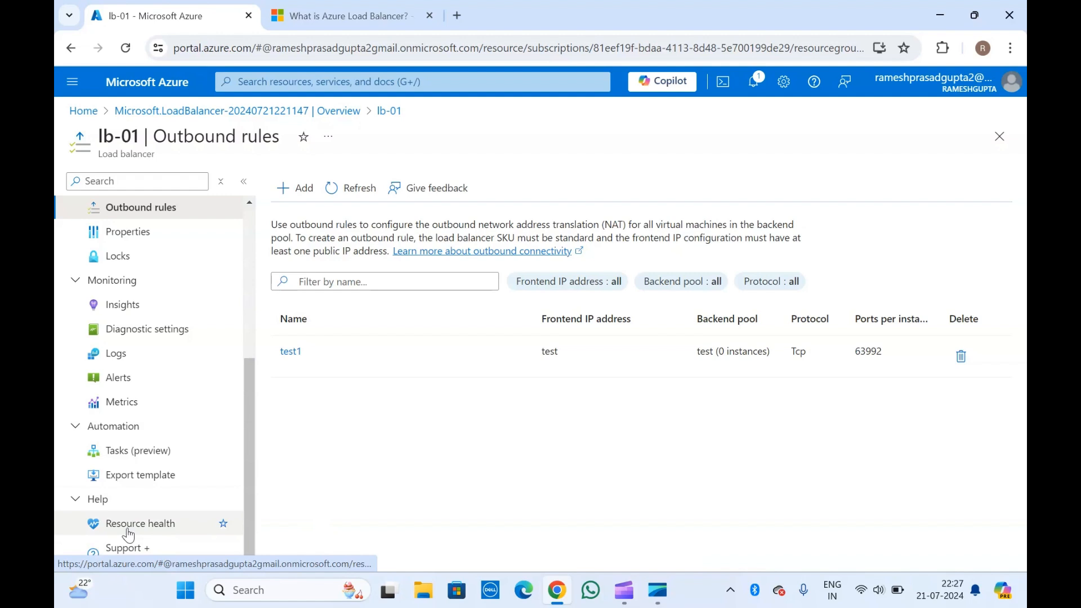
pyautogui.scroll(5, 129, 534)
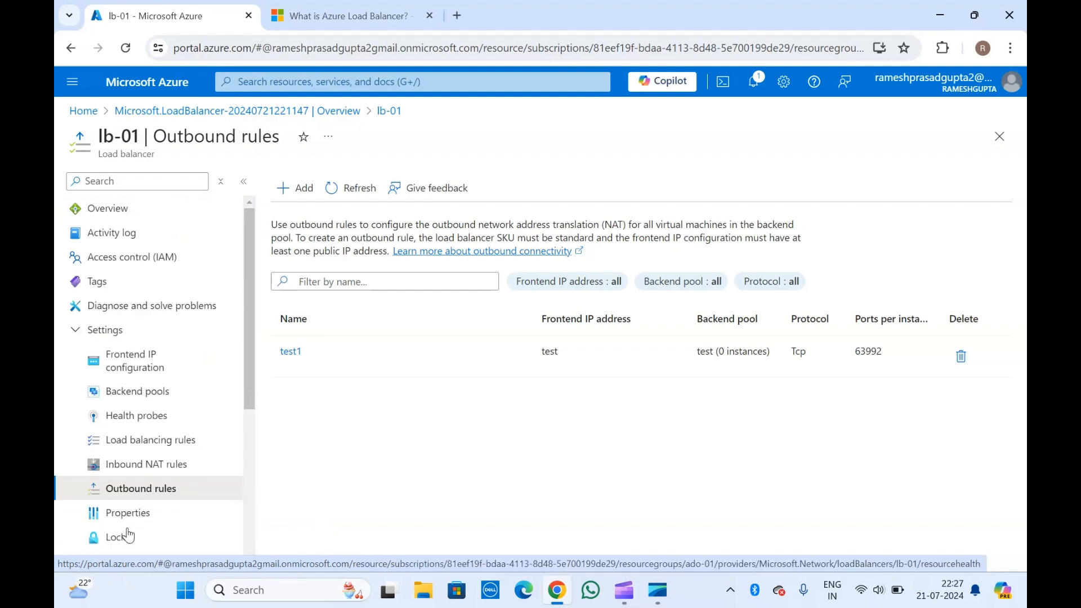
pyautogui.click(121, 215)
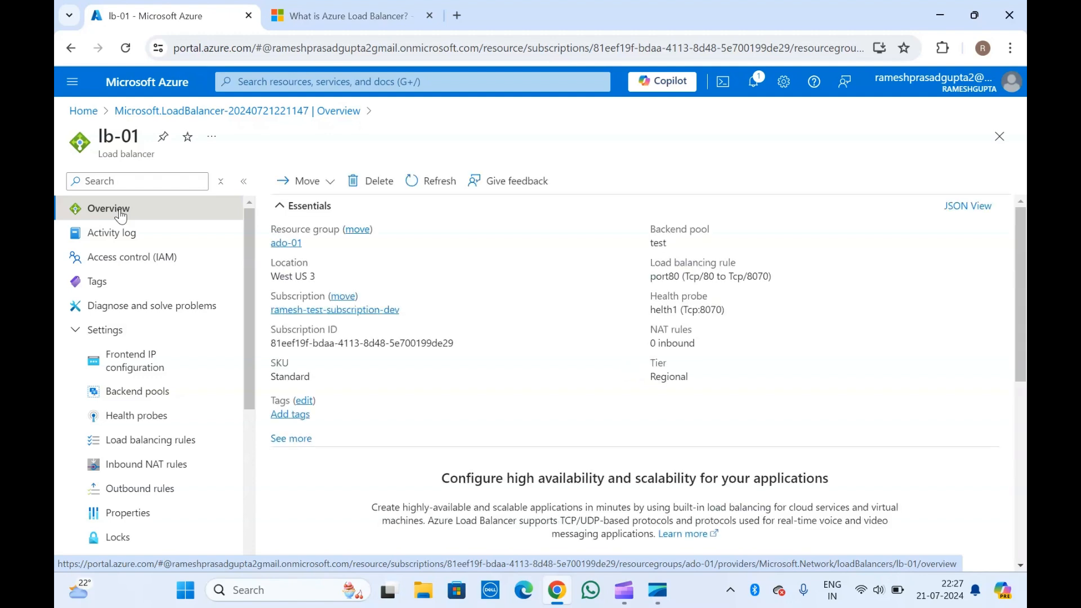